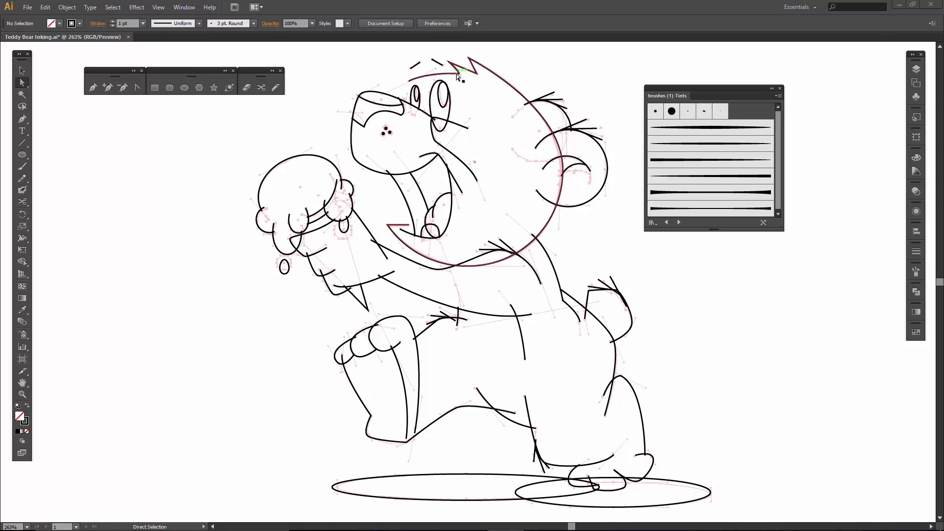
# - Hide Layer 1's pink sketch in the Layers panel, then collapse the panel
pyautogui.click(916, 69)
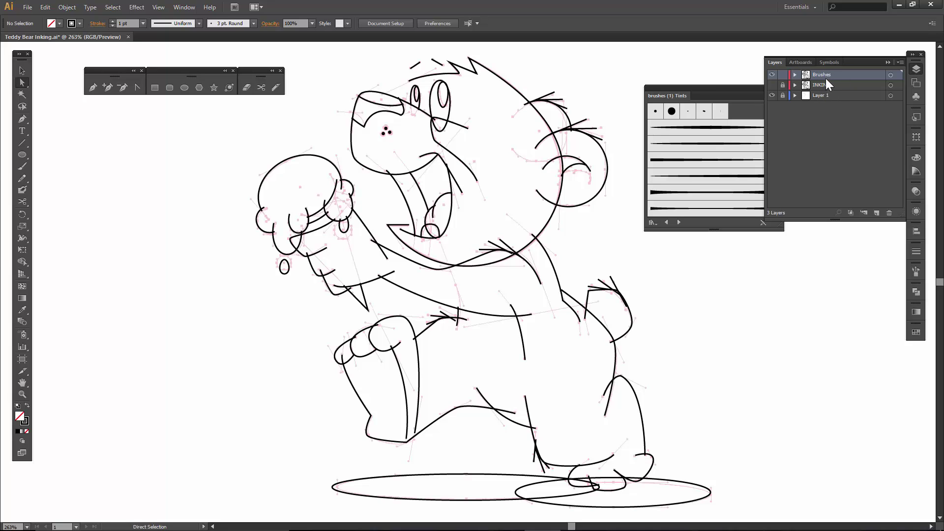
pyautogui.click(886, 62)
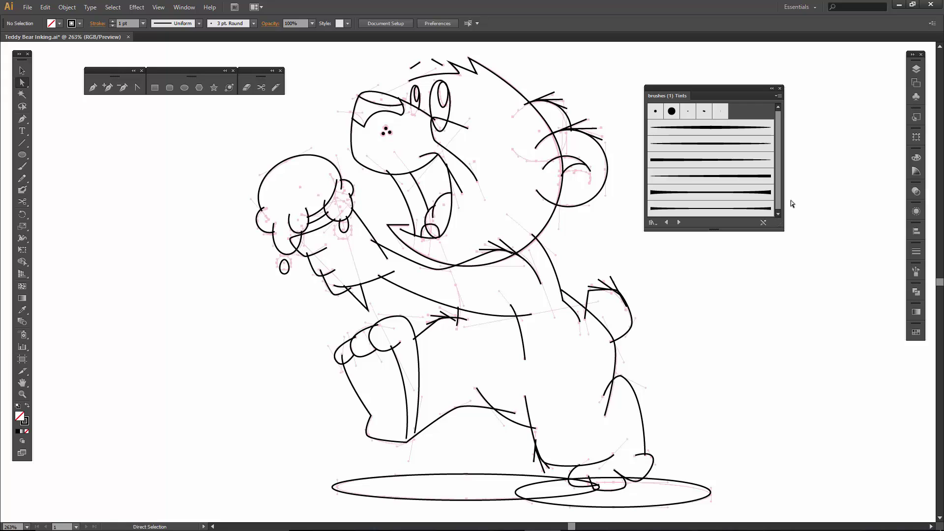
pyautogui.click(915, 69)
pyautogui.click(771, 95)
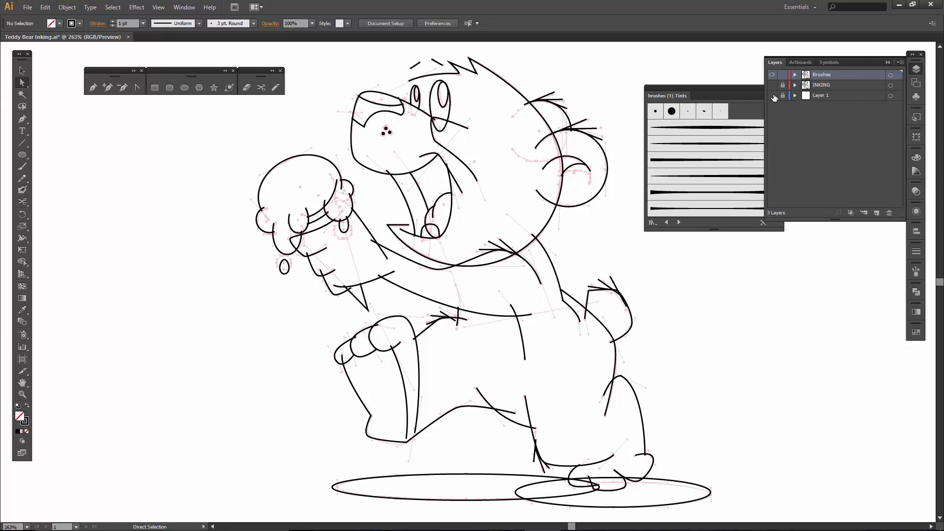
pyautogui.click(887, 62)
# - Zoom in on the bear's head and move the Brushes panel off the ear strokes
pyautogui.press('z')
pyautogui.moveTo(328, 50); pyautogui.dragTo(617, 311)
pyautogui.moveTo(563, 154); pyautogui.dragTo(583, 162)
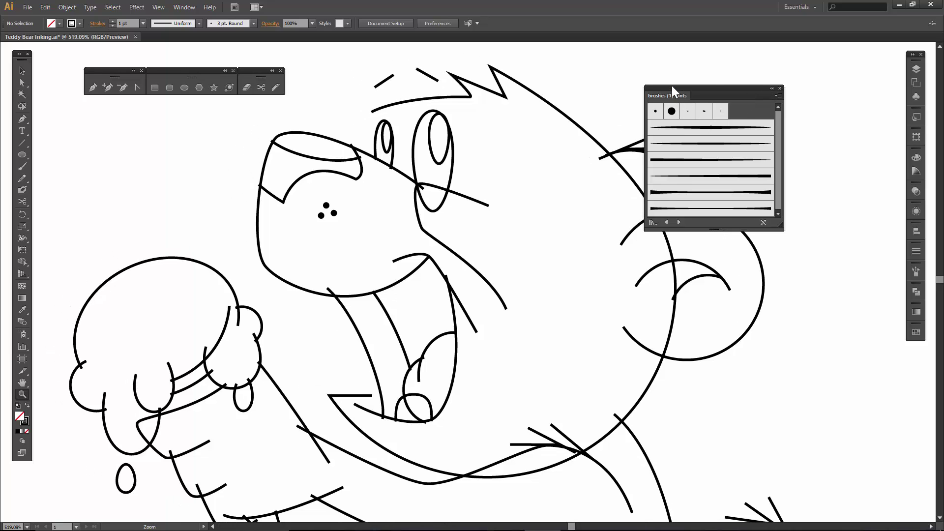
pyautogui.moveTo(671, 86)
pyautogui.mouseDown()
pyautogui.moveTo(757, 73)
pyautogui.moveTo(754, 86)
pyautogui.mouseUp()
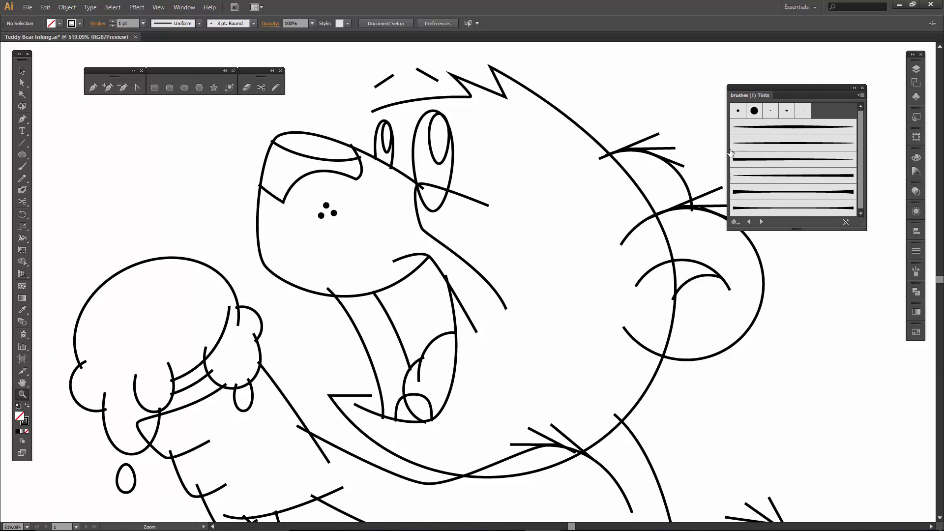
# - Apply thick tapered brushes to the upper ear arc and the large head outline
pyautogui.press('v')
pyautogui.click(679, 260)
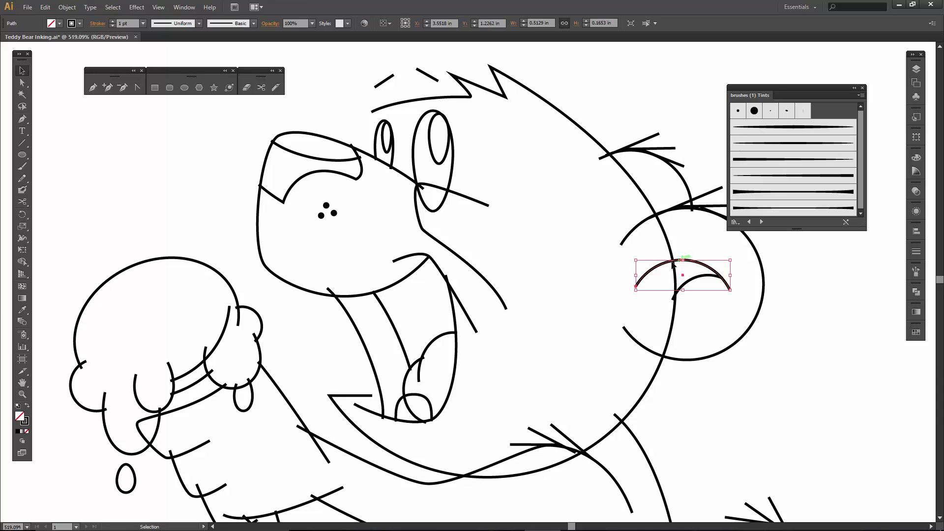
pyautogui.click(757, 145)
pyautogui.click(694, 290)
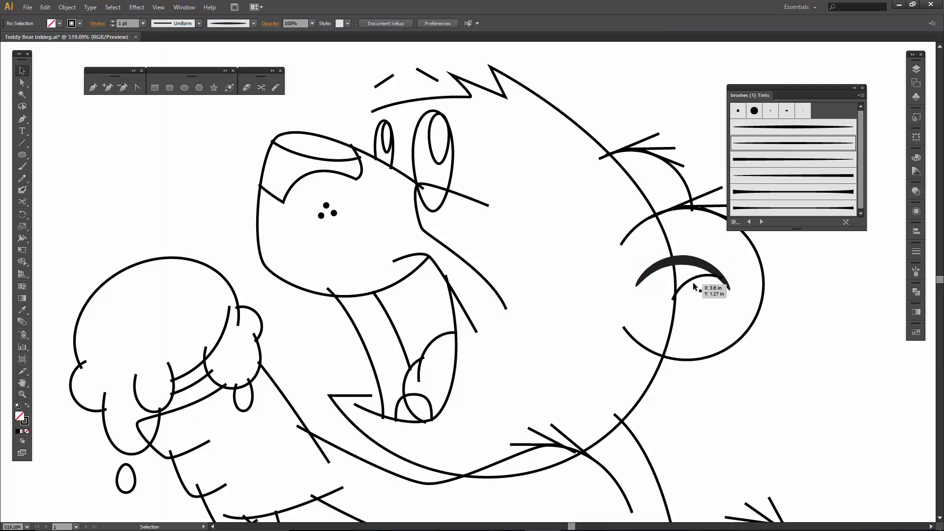
pyautogui.click(692, 283)
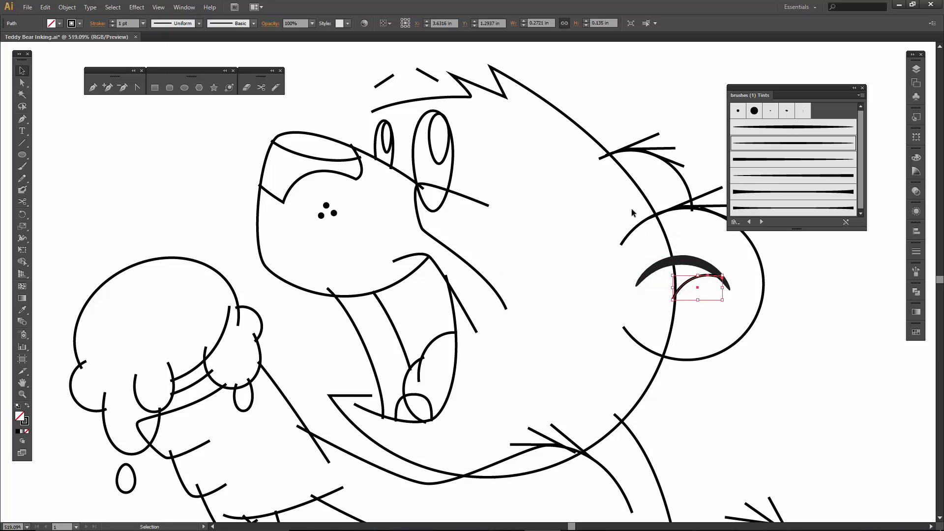
pyautogui.click(598, 140)
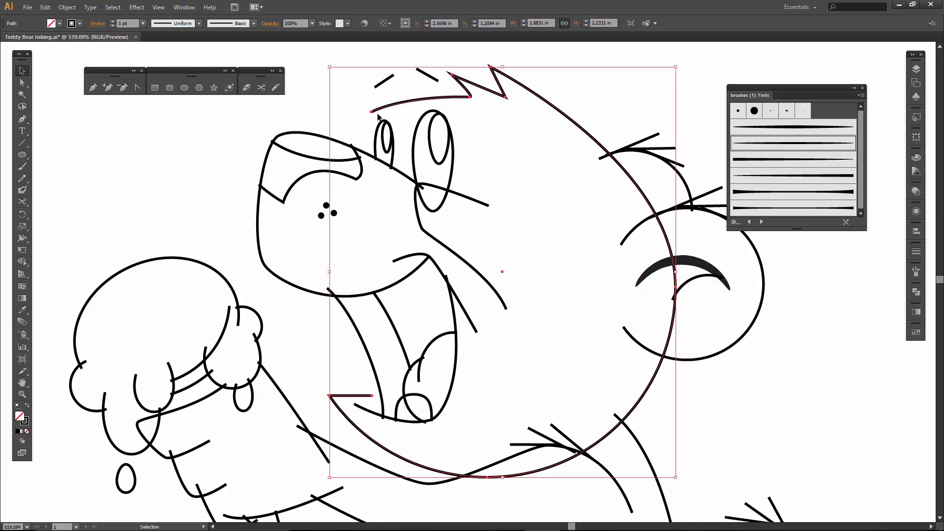
pyautogui.click(771, 133)
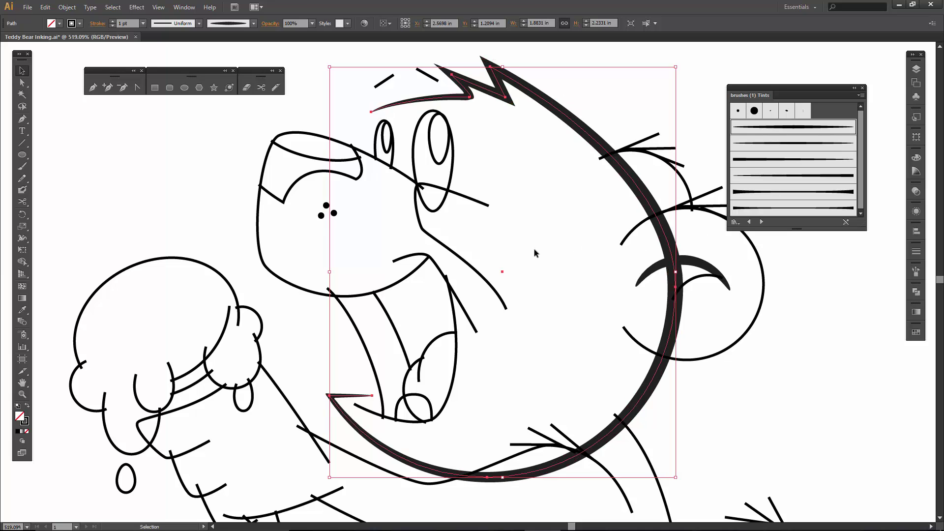
pyautogui.click(496, 224)
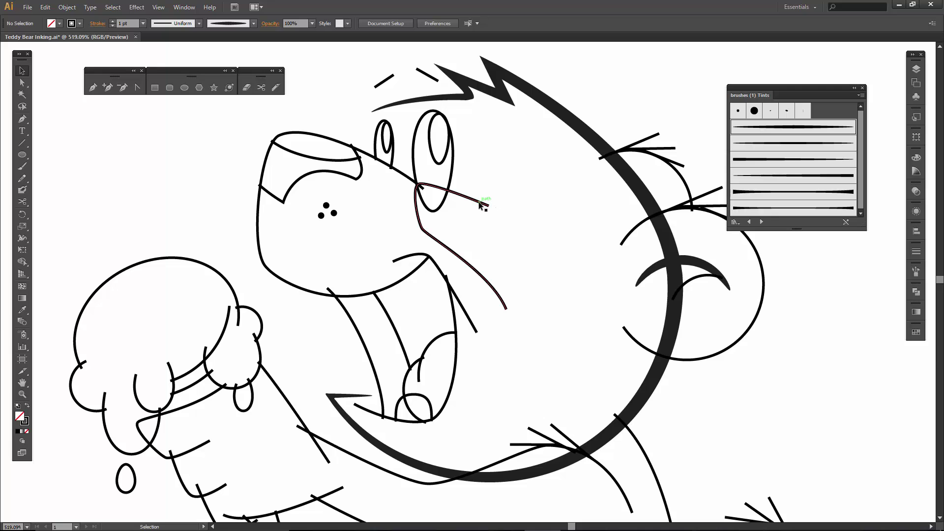
# - Give the muzzle line beside the eye and the lower mouth line tapered brush strokes
pyautogui.click(506, 302)
pyautogui.click(756, 145)
pyautogui.click(745, 159)
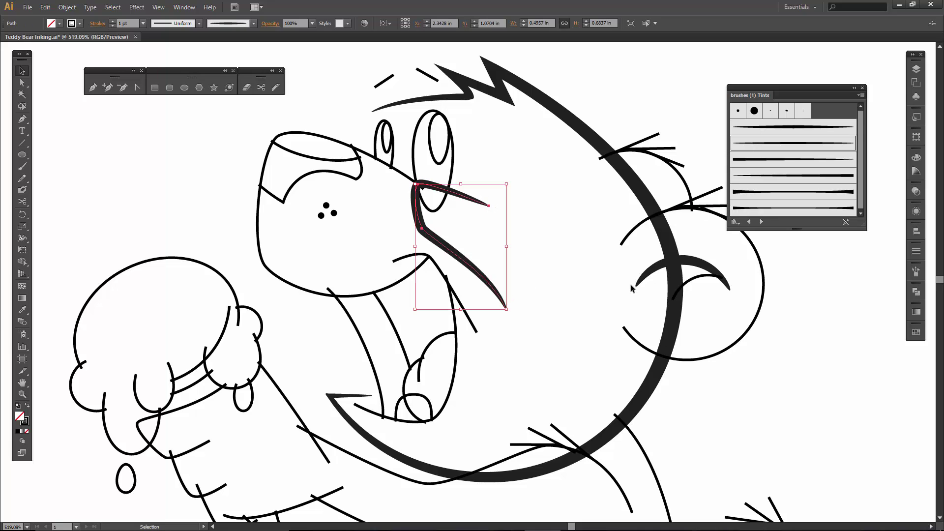
pyautogui.click(569, 329)
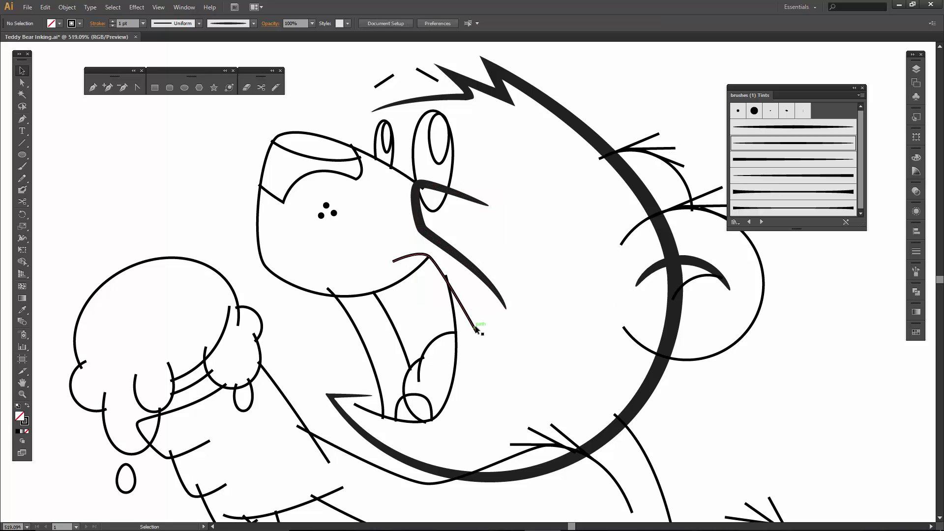
pyautogui.click(475, 327)
pyautogui.click(770, 146)
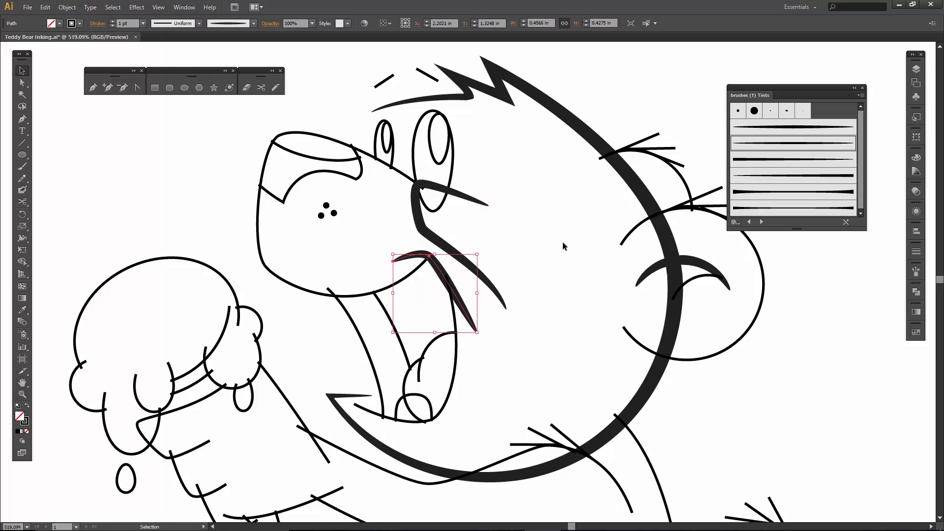
pyautogui.click(478, 314)
# - Apply tapered brushes to the snout outline and the two curves inside the mouth
pyautogui.click(402, 283)
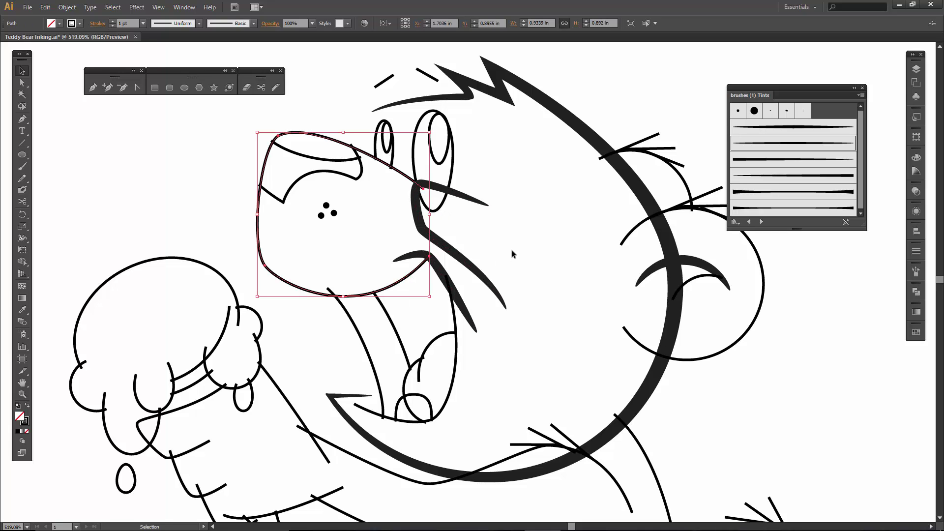
pyautogui.click(765, 208)
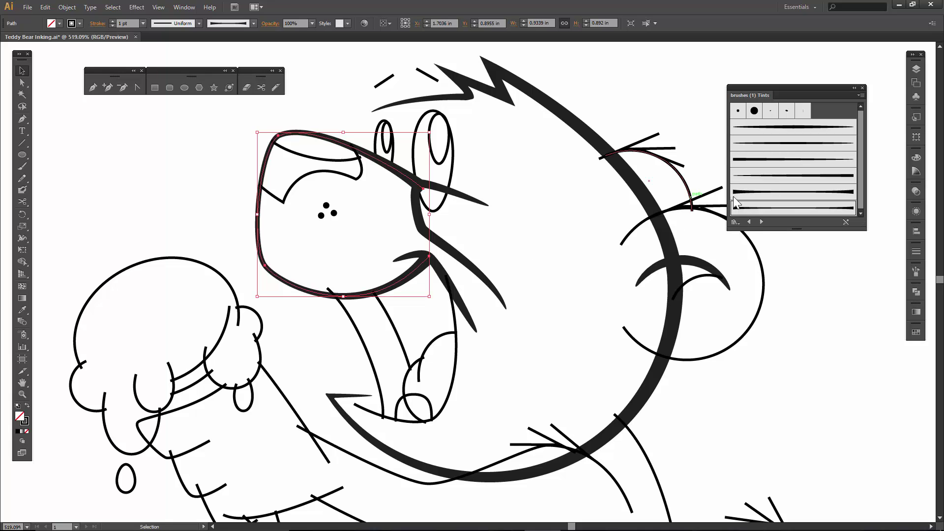
pyautogui.click(573, 236)
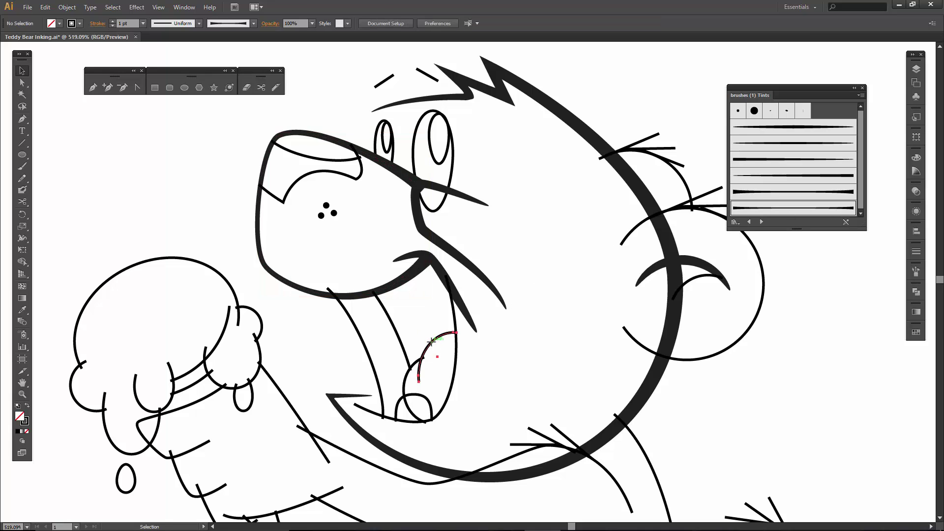
pyautogui.click(453, 335)
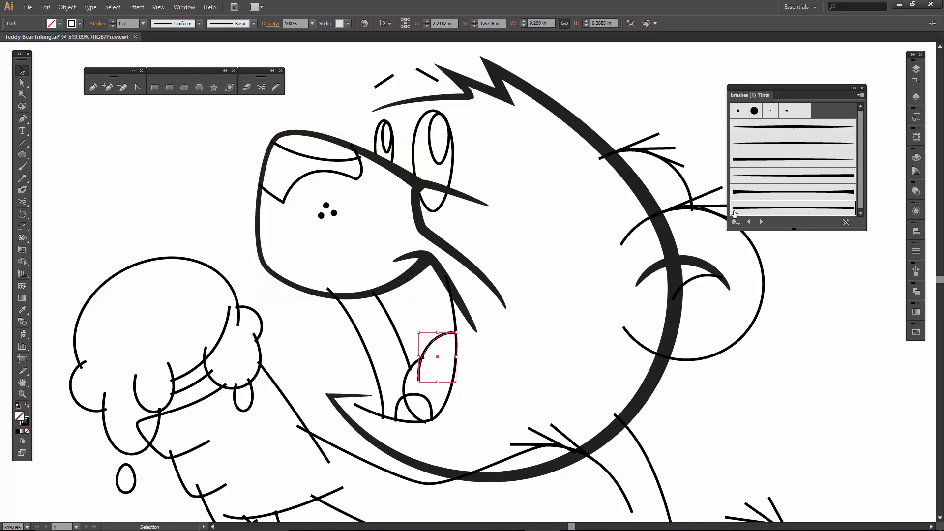
pyautogui.click(758, 161)
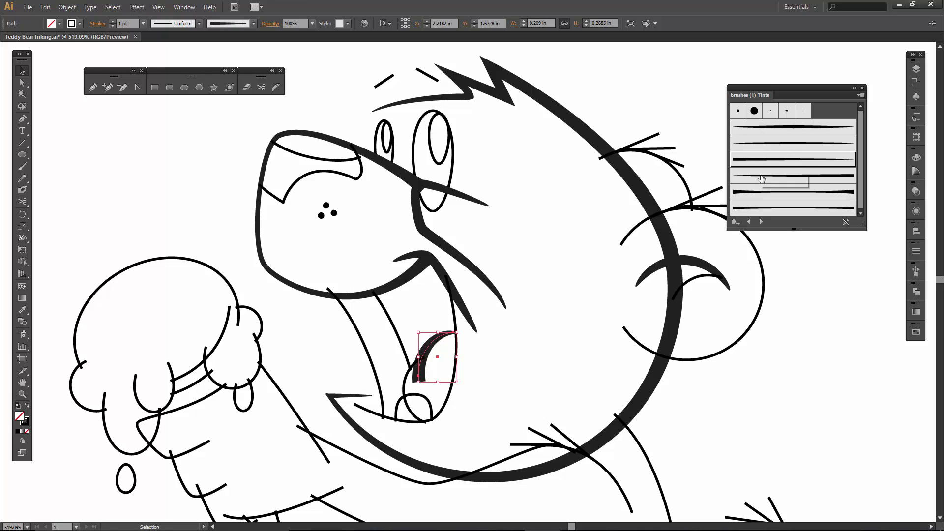
pyautogui.click(760, 176)
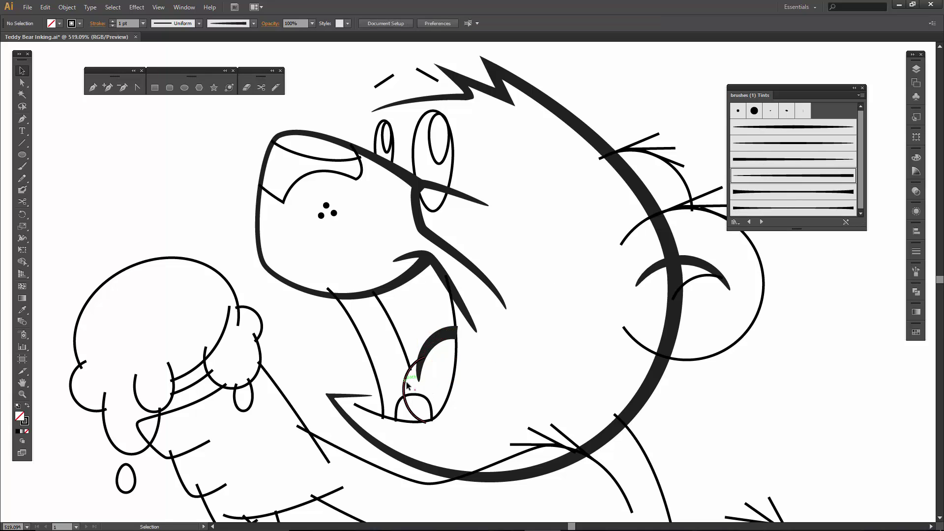
pyautogui.click(411, 367)
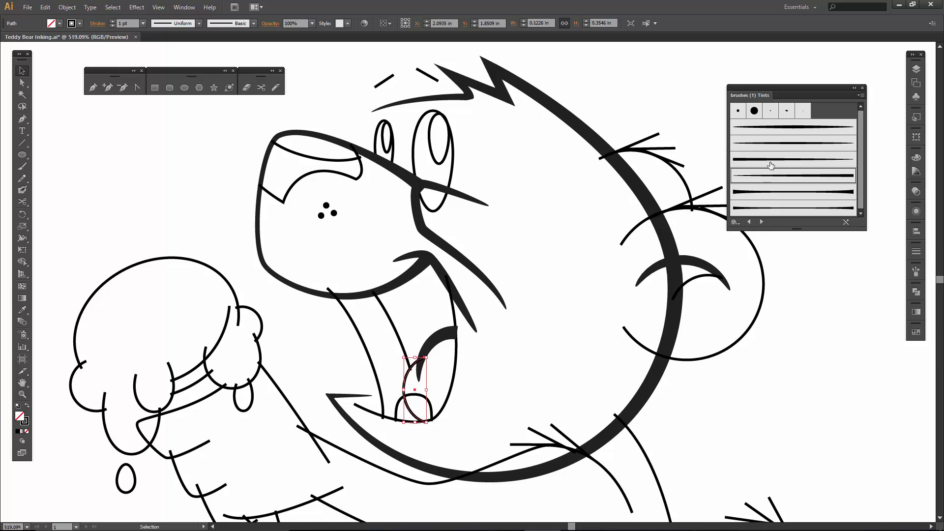
pyautogui.click(769, 183)
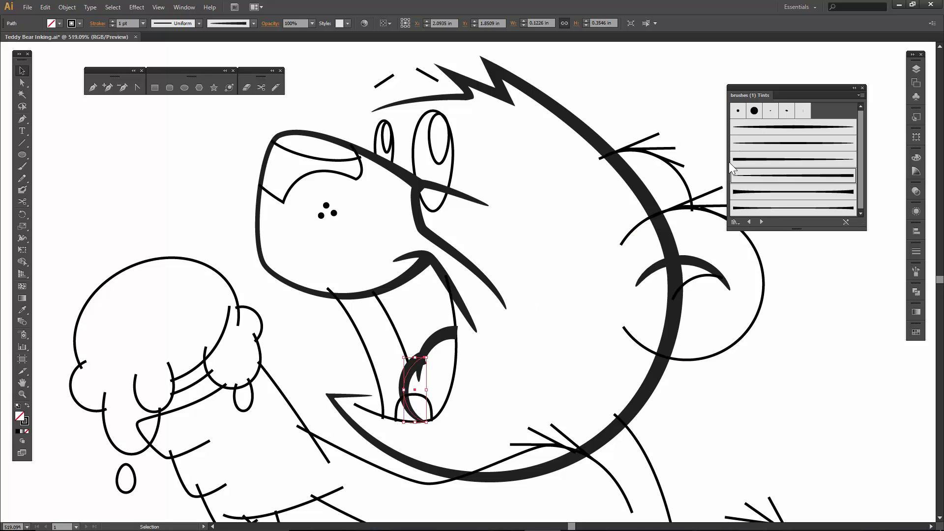
# - Apply a tapered brush to the ear circle and select the inner ear arc
pyautogui.click(633, 232)
pyautogui.click(759, 145)
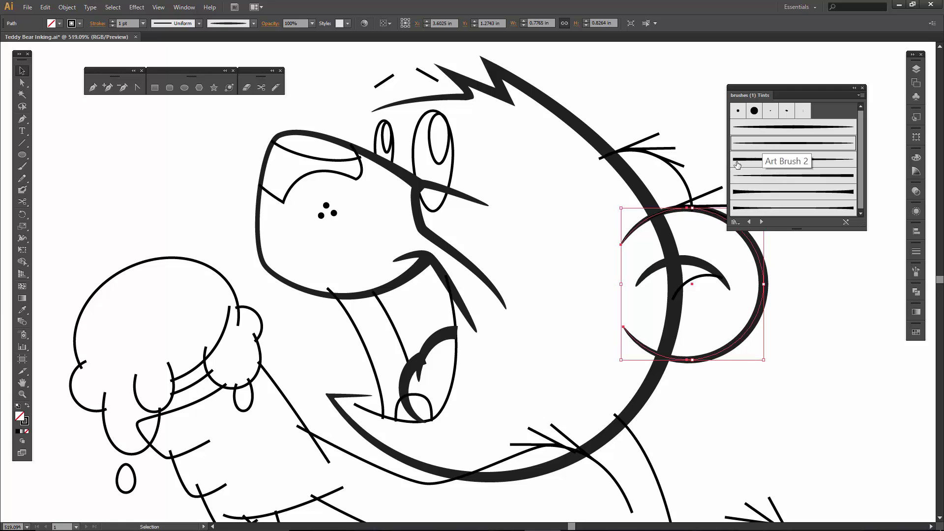
pyautogui.click(697, 279)
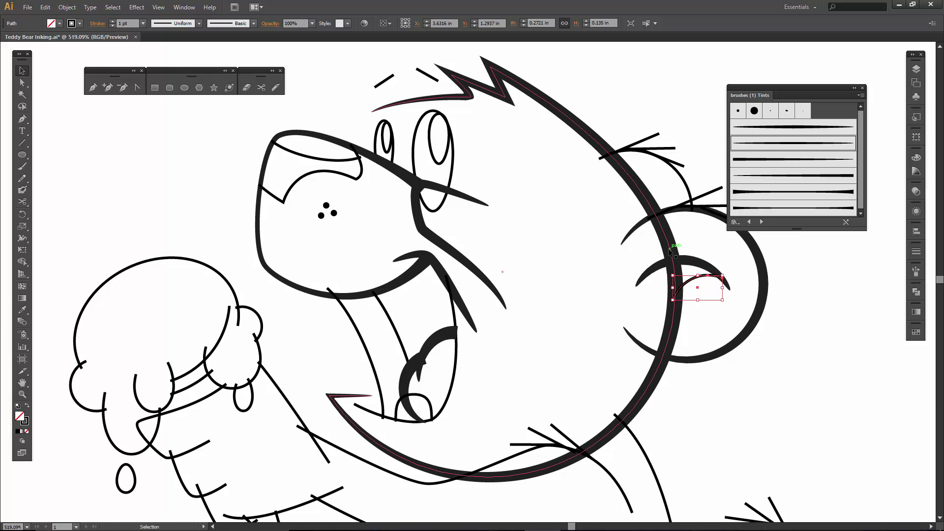
# - Cut out and delete the head outline's overlap inside the ear, extending the inner ear curve
pyautogui.press('c')
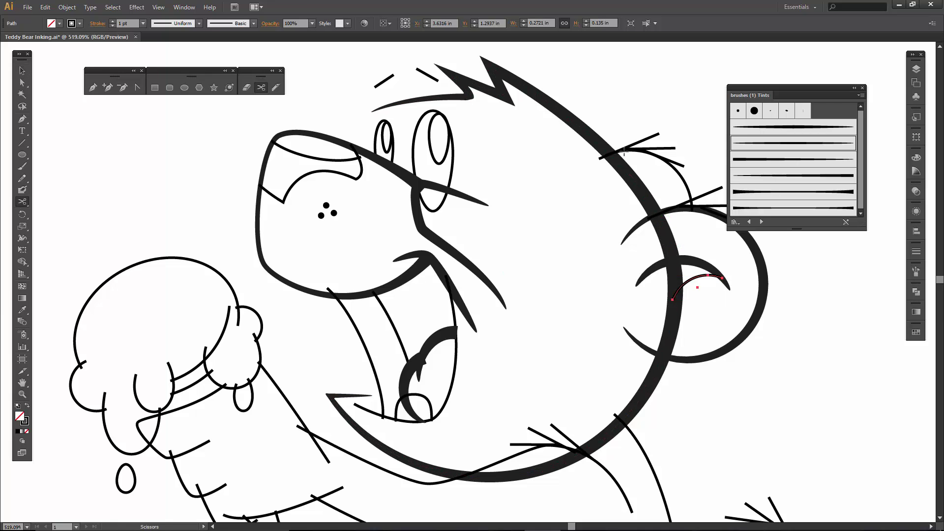
pyautogui.click(658, 219)
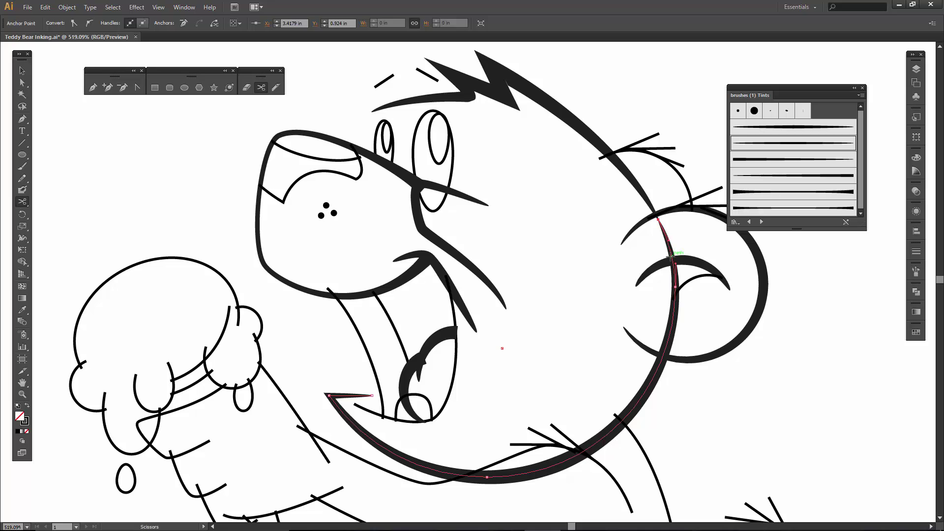
pyautogui.click(671, 256)
pyautogui.press('v')
pyautogui.hotkey('ctrl', 'shift', 'a')
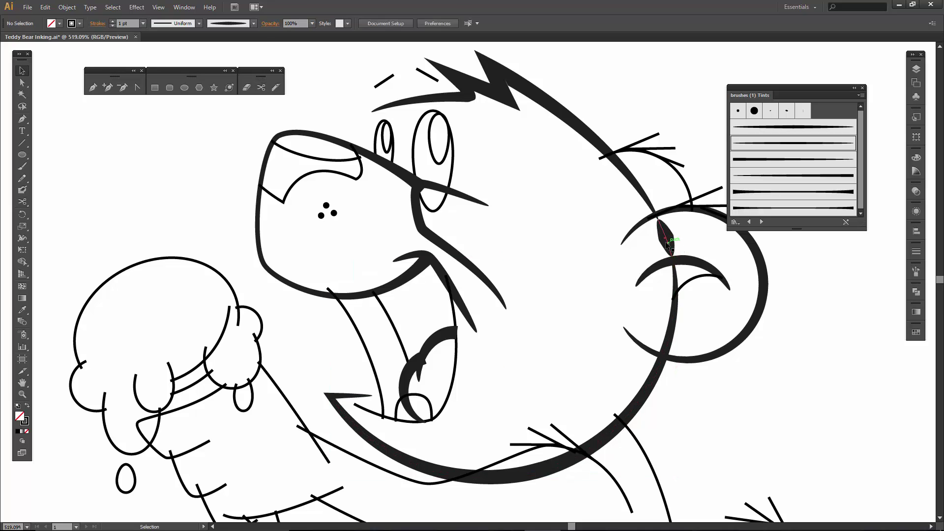
pyautogui.click(666, 243)
pyautogui.press('Delete')
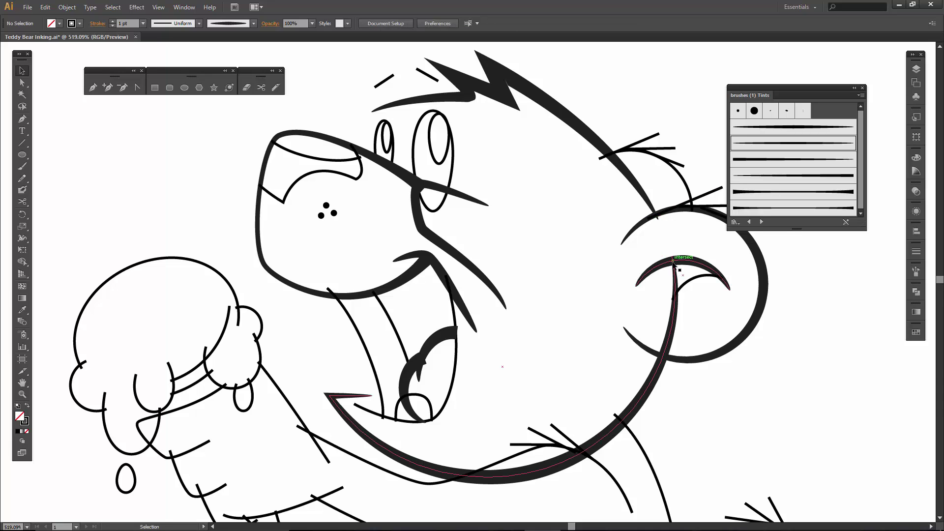
pyautogui.moveTo(676, 286); pyautogui.dragTo(674, 300)
# - Scissors-cut the mouth curve twice near the cheek and delete the overlapping tip
pyautogui.press('c')
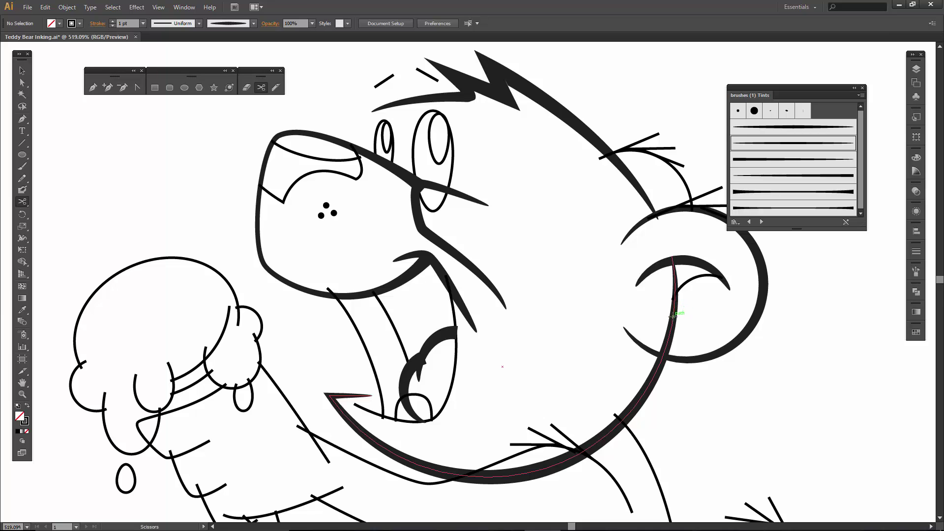
pyautogui.click(673, 316)
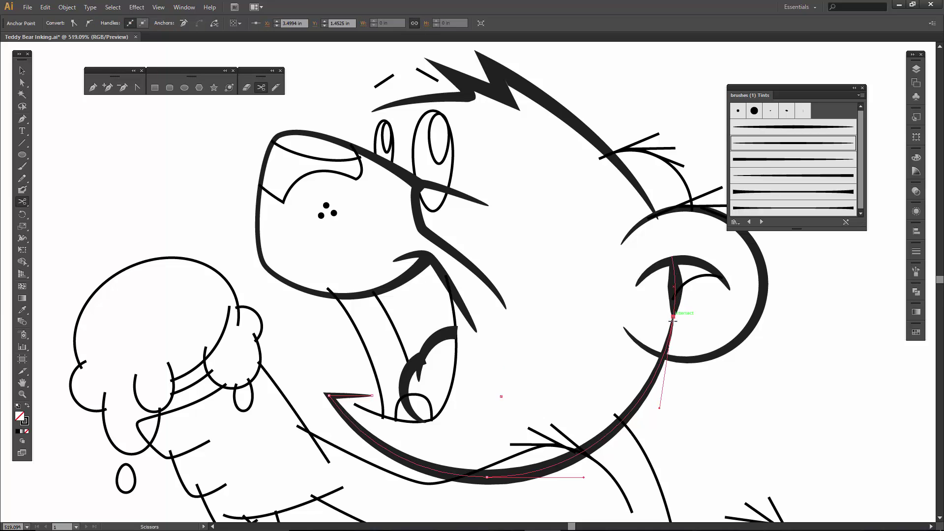
pyautogui.click(665, 348)
pyautogui.press('v')
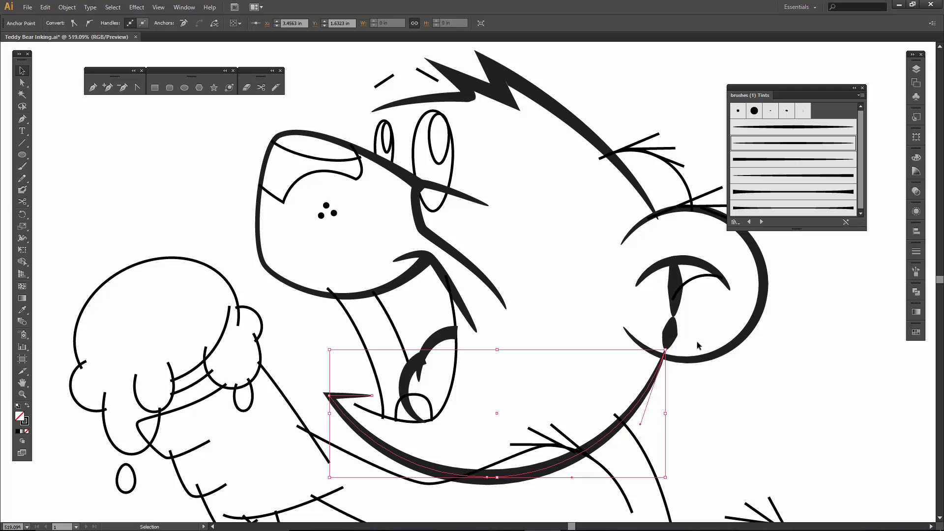
pyautogui.click(669, 337)
pyautogui.click(672, 334)
pyautogui.press('Delete')
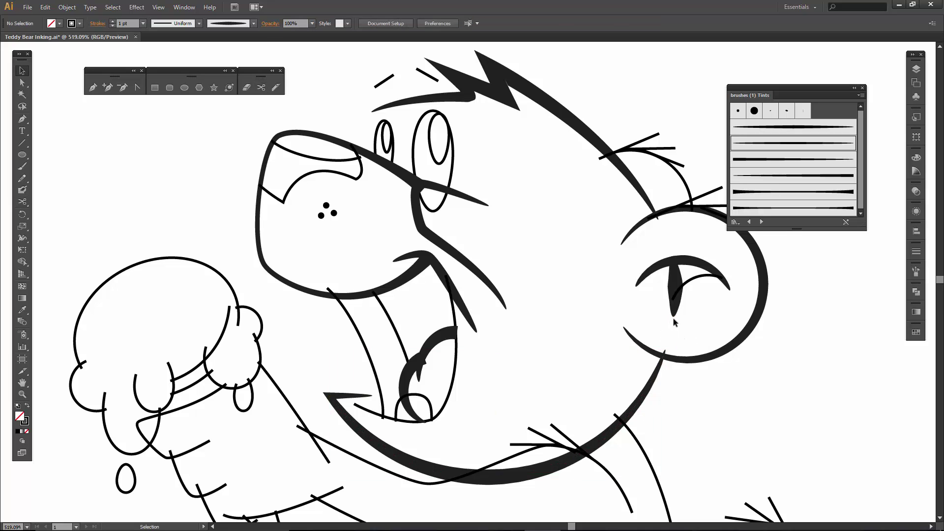
# - Apply tapered art brushes to the eye shape, large mouth curve and head stroke (Art Brush 4)
pyautogui.click(675, 277)
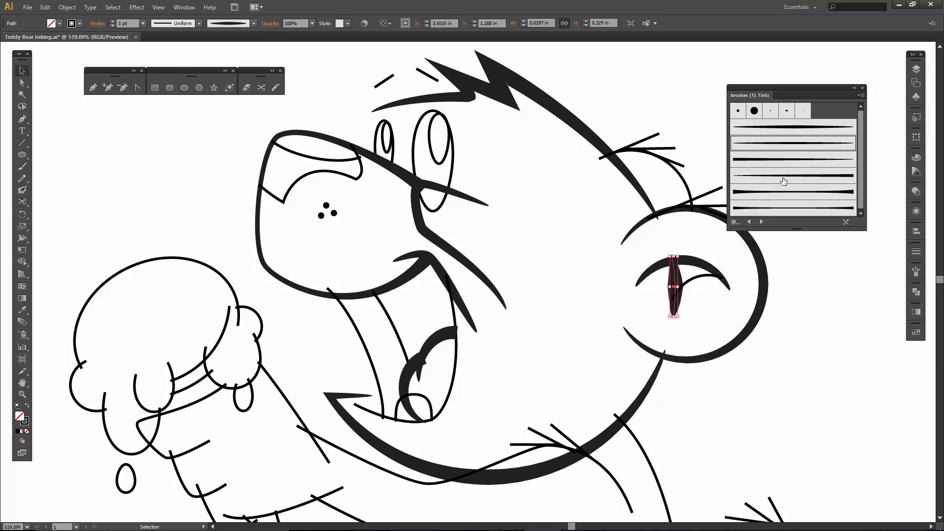
pyautogui.click(781, 166)
pyautogui.click(680, 302)
pyautogui.click(655, 377)
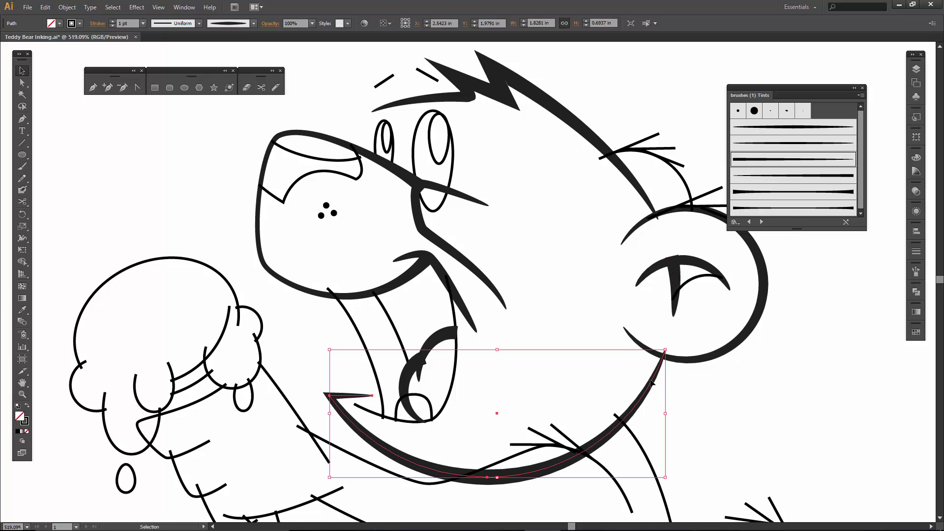
pyautogui.click(751, 158)
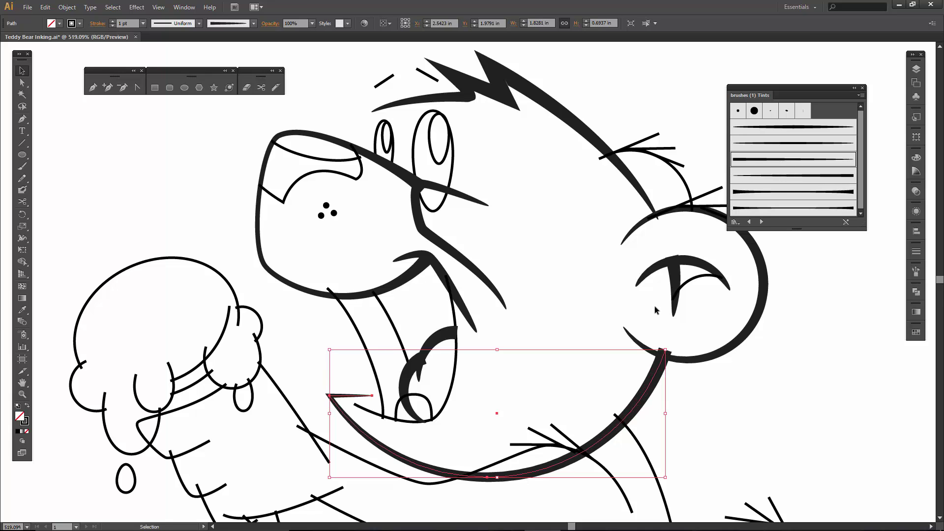
pyautogui.click(642, 190)
pyautogui.click(756, 178)
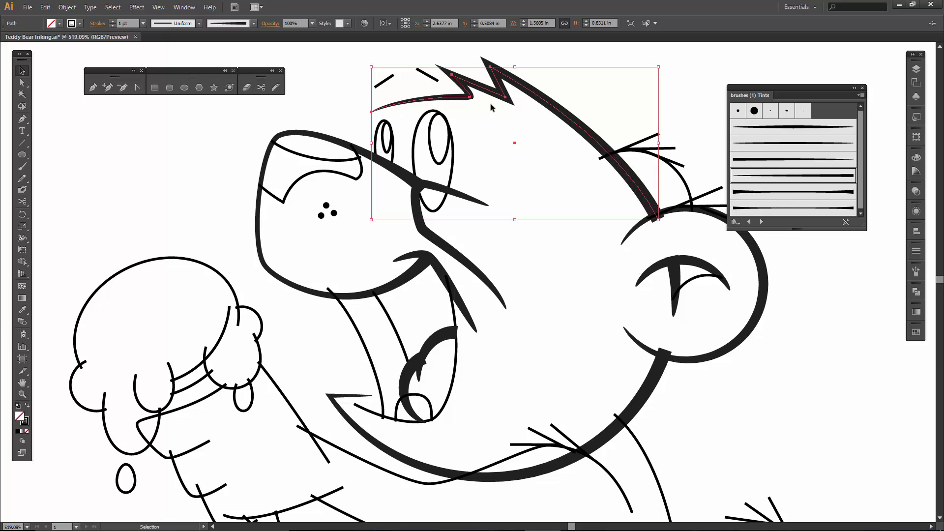
pyautogui.click(592, 314)
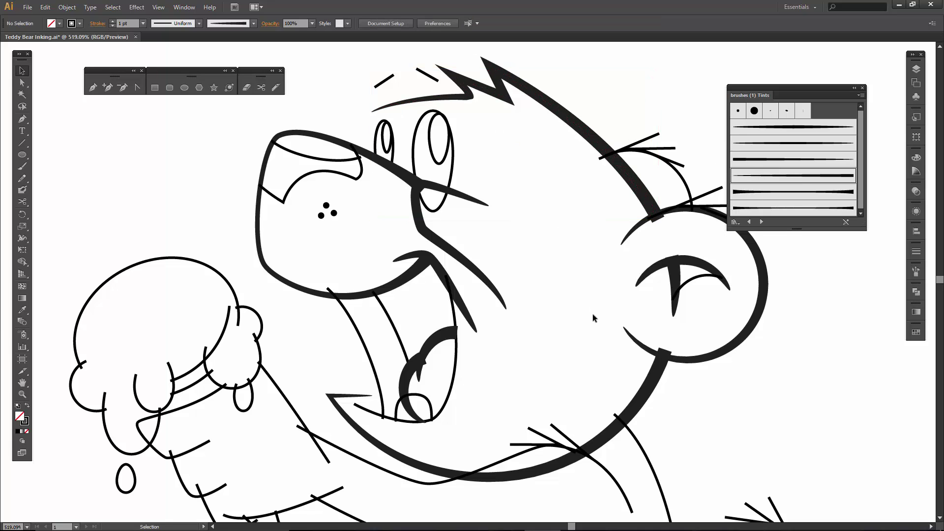
# - Thicken the thin ear arc and the inner mouth curve with art brushes
pyautogui.click(685, 194)
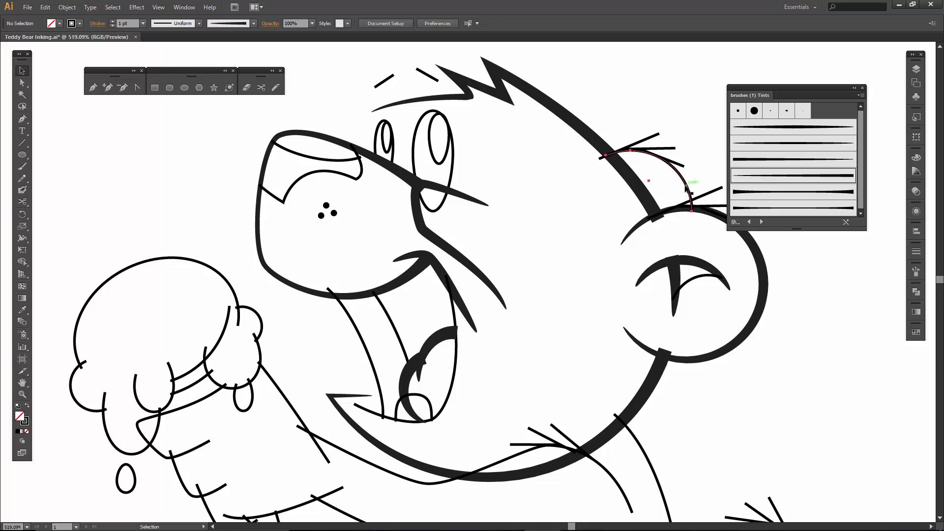
pyautogui.click(753, 208)
pyautogui.click(622, 104)
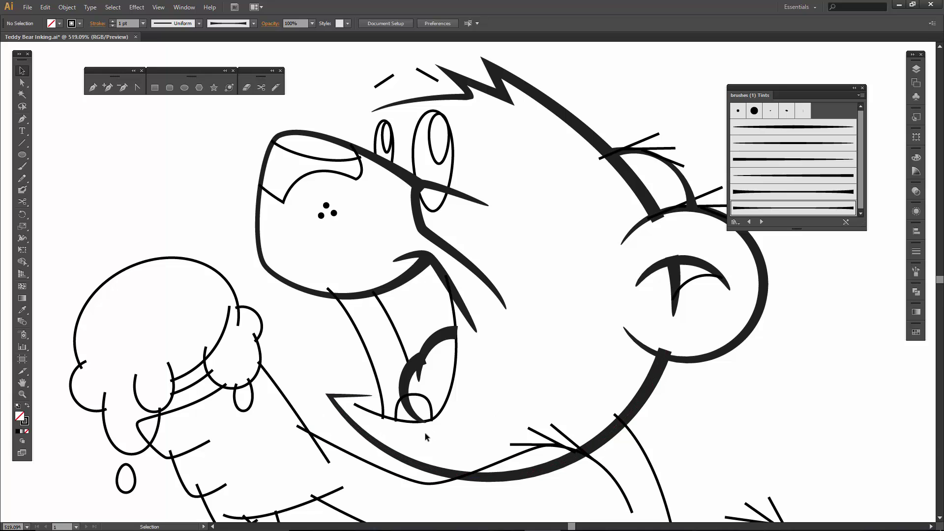
pyautogui.click(450, 399)
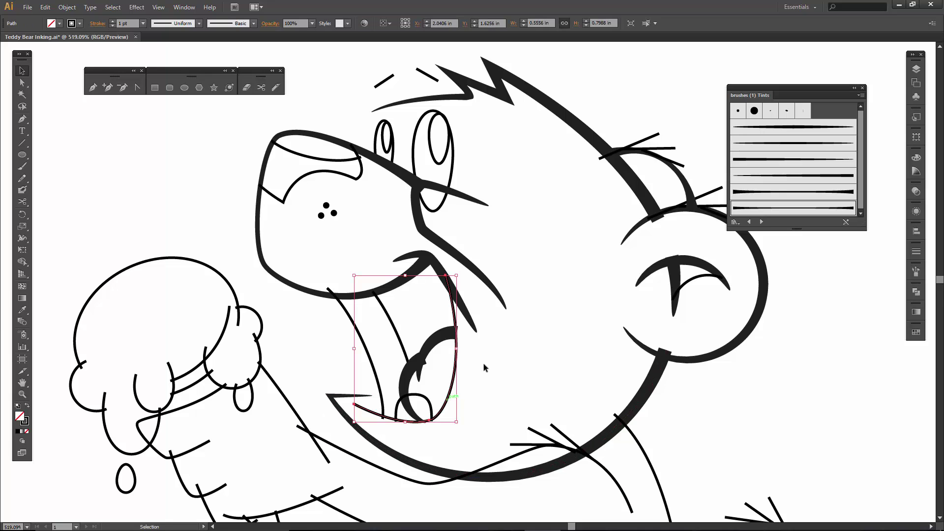
pyautogui.click(754, 176)
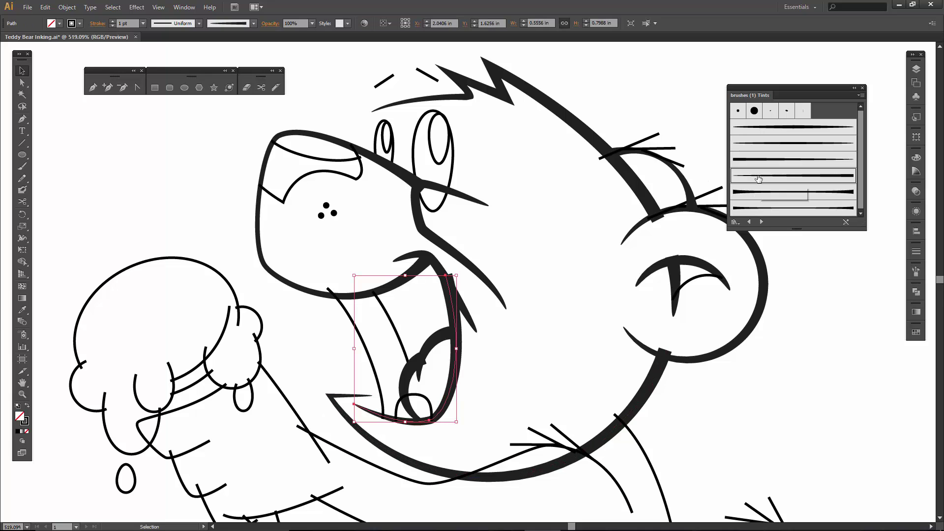
pyautogui.click(391, 341)
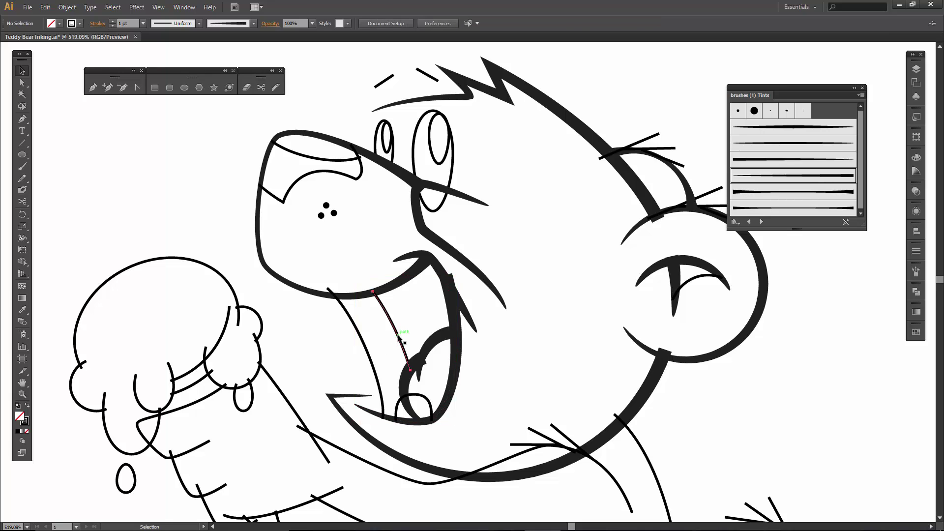
pyautogui.click(399, 336)
pyautogui.click(414, 335)
# - Give the left mouth stroke and the upper snout curve thick art brush strokes
pyautogui.click(362, 344)
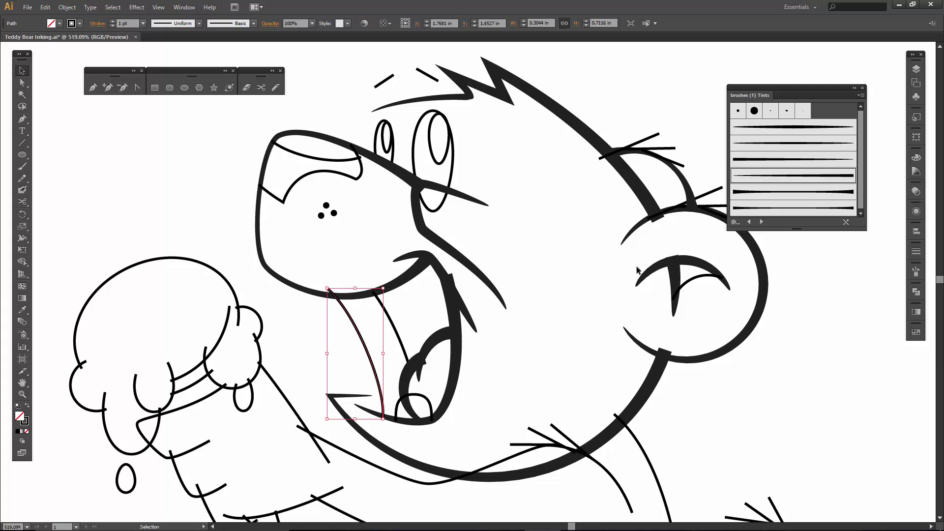
pyautogui.click(748, 212)
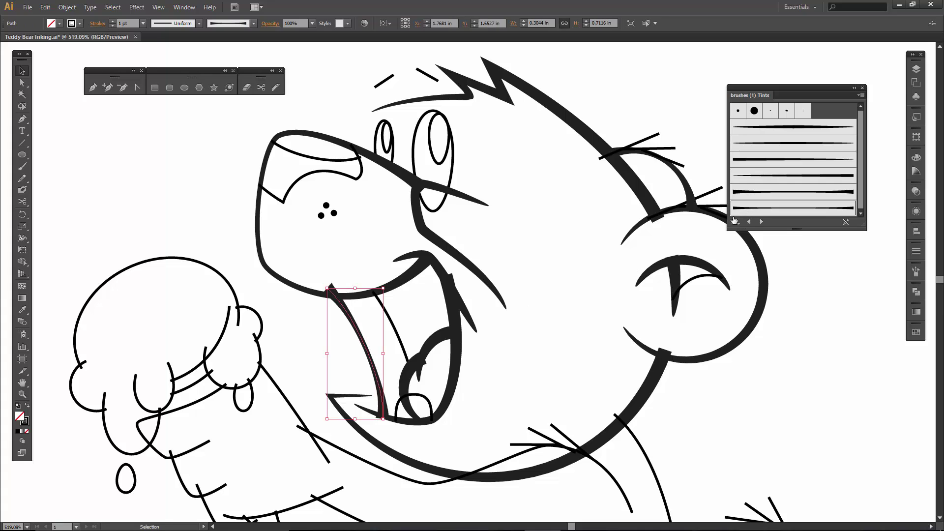
pyautogui.click(538, 318)
pyautogui.click(357, 175)
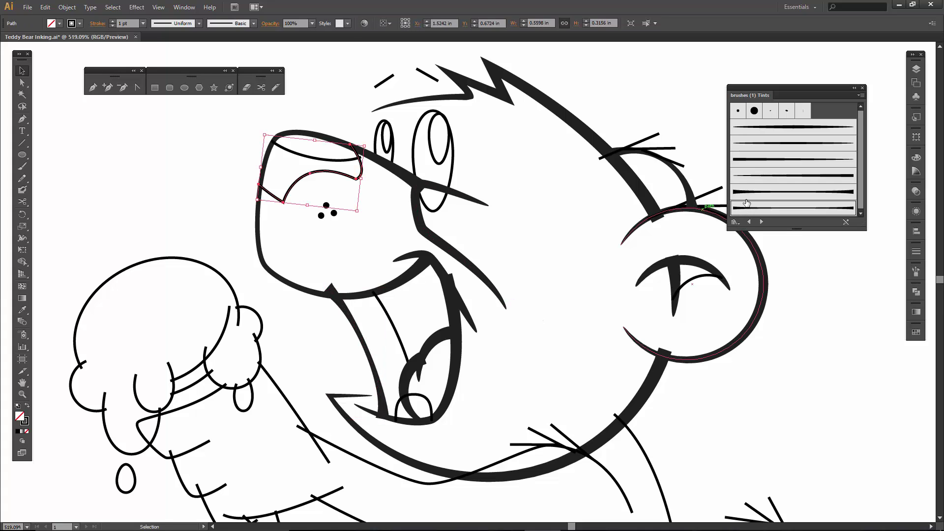
pyautogui.click(755, 207)
pyautogui.click(565, 220)
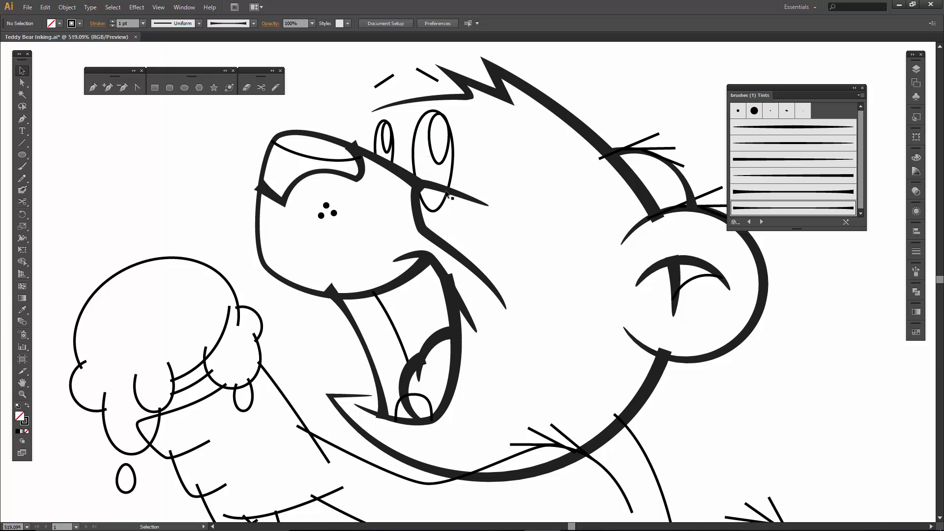
# - Cut the eye outline at the nose line and delete the loop below it
pyautogui.press('c')
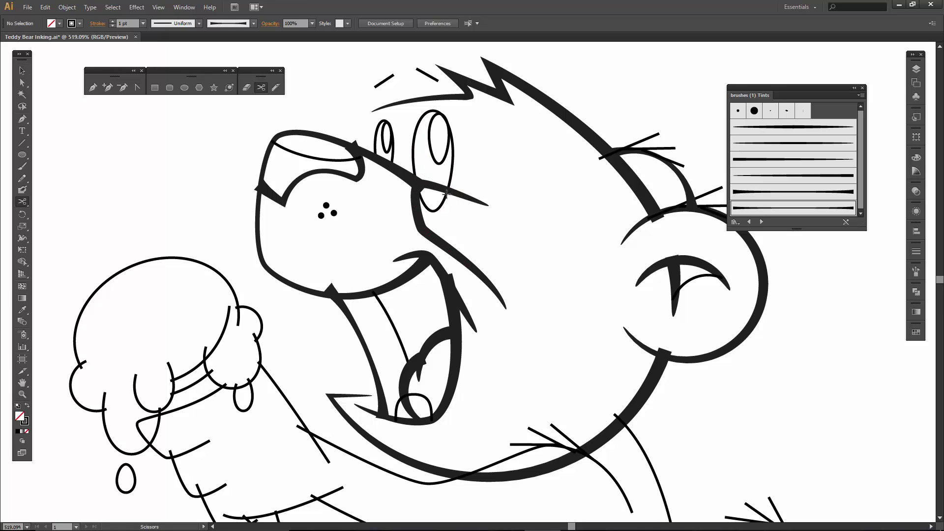
pyautogui.click(445, 194)
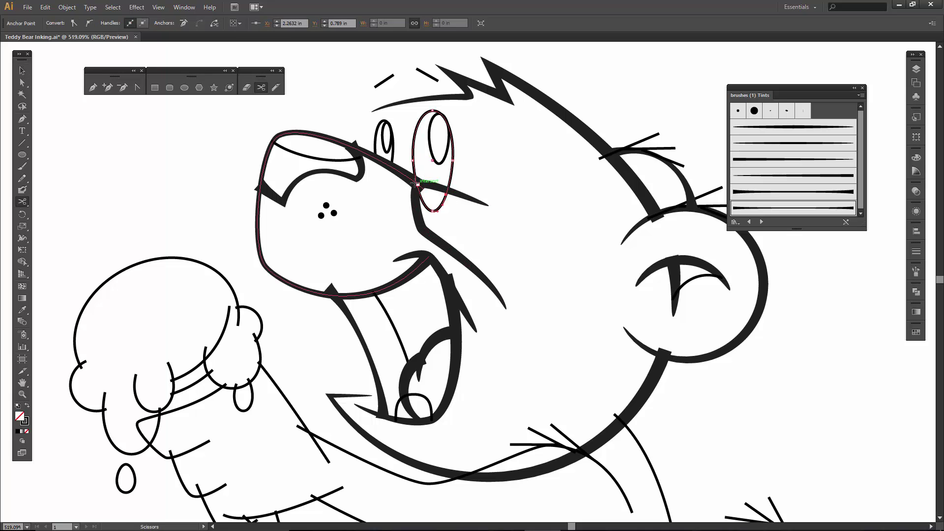
pyautogui.click(417, 182)
pyautogui.click(446, 195)
pyautogui.press('v')
pyautogui.click(436, 210)
pyautogui.press('Delete')
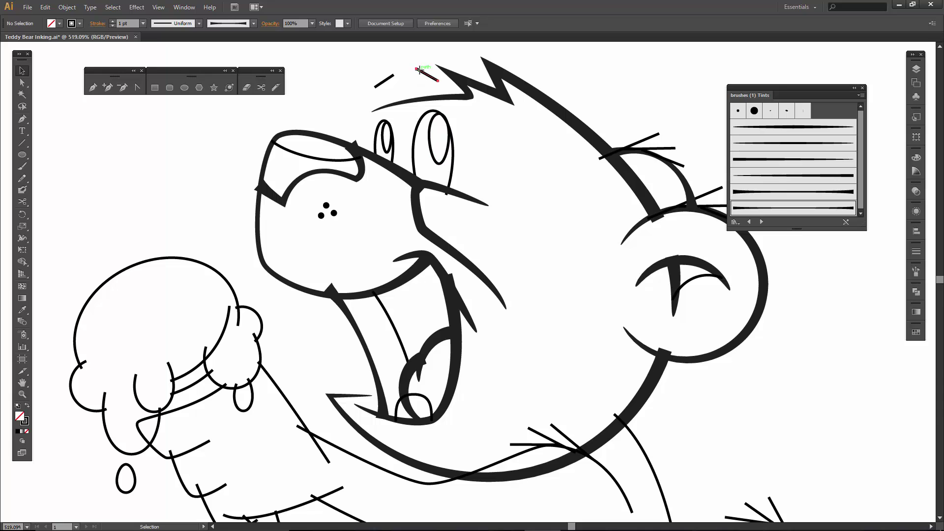
# - Raise the two forehead dashes' stroke weight to 5 pt
pyautogui.click(418, 69)
pyautogui.keyDown('shift'); pyautogui.click(390, 77); pyautogui.keyUp('shift')
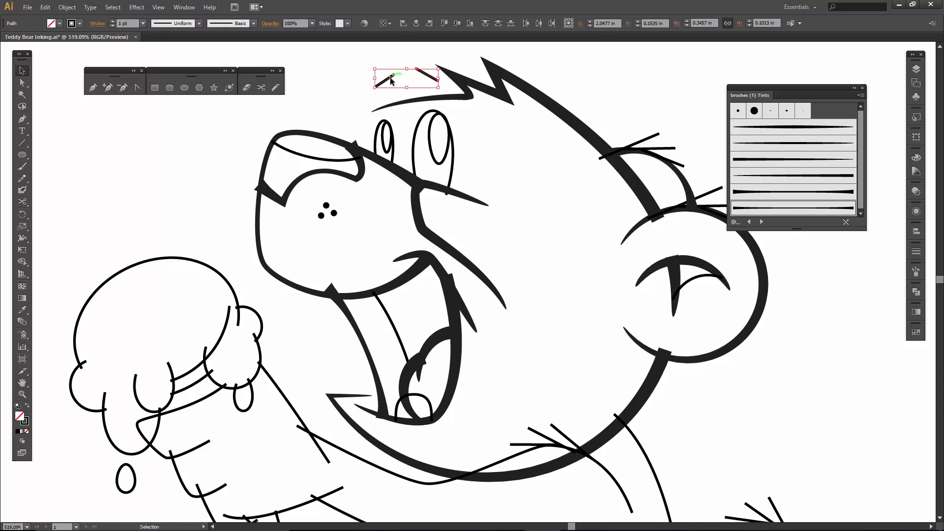
pyautogui.click(112, 21)
pyautogui.click(113, 21)
pyautogui.click(113, 21)
pyautogui.click(113, 21)
pyautogui.click(346, 88)
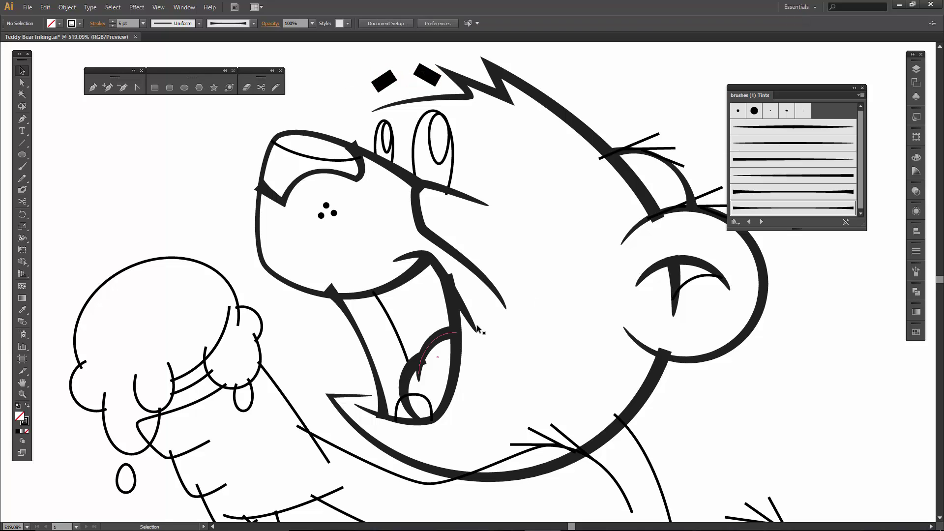
# - Give the curved leg stroke and the curve below the mouth thick tapered brushes
pyautogui.press('space')
pyautogui.moveTo(530, 341); pyautogui.dragTo(523, 200)
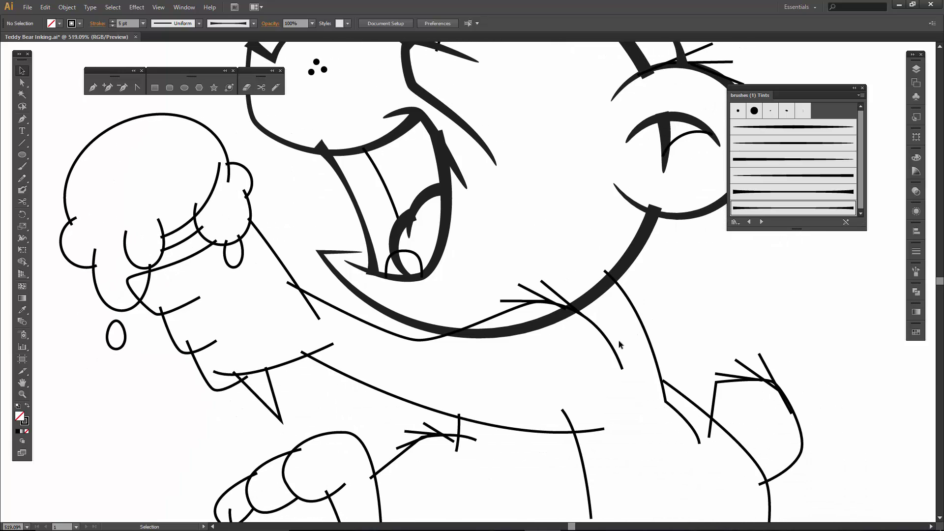
pyautogui.click(638, 322)
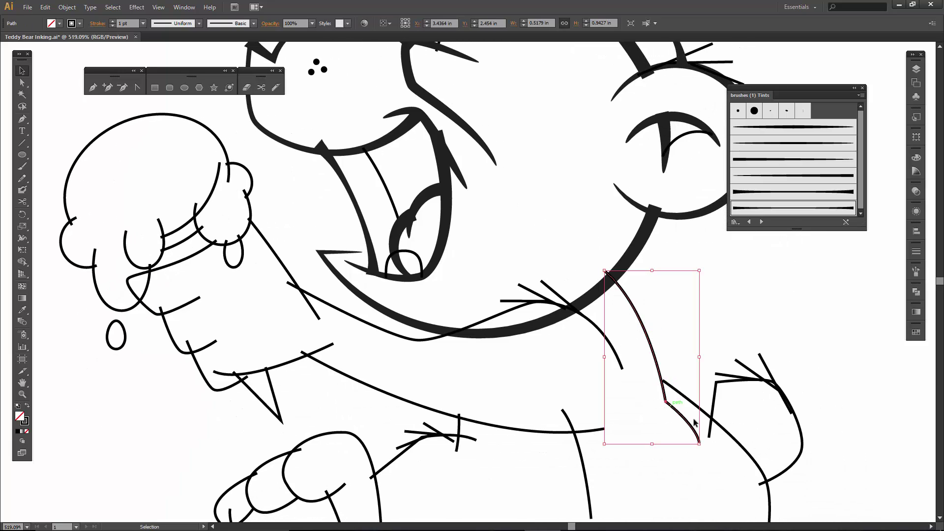
pyautogui.click(751, 160)
pyautogui.click(610, 348)
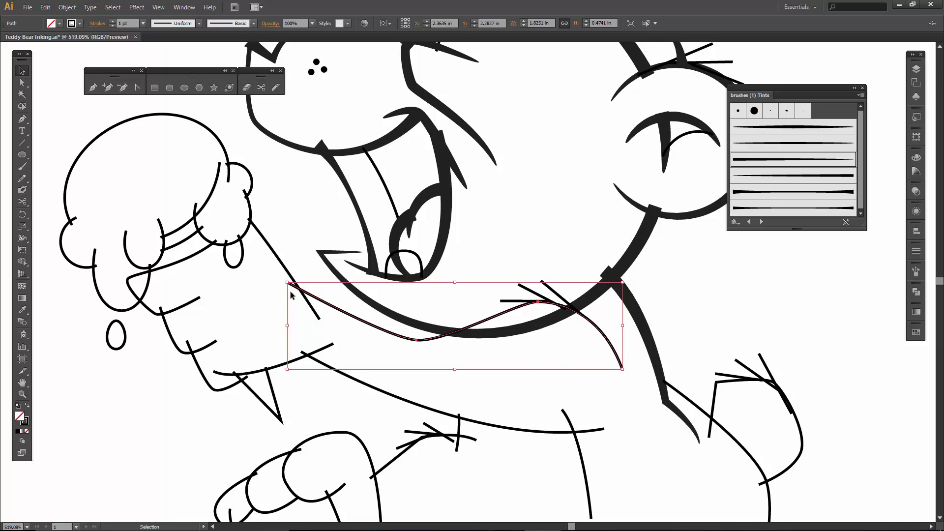
pyautogui.click(742, 163)
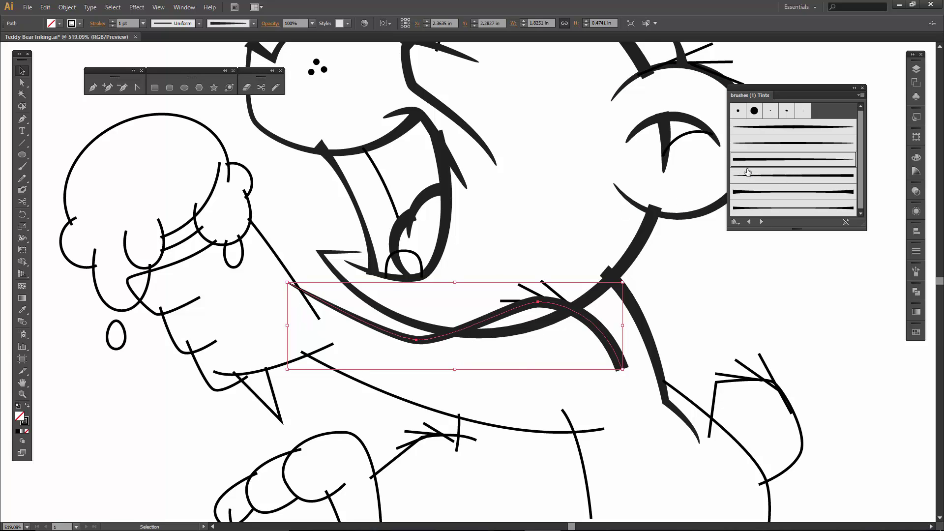
pyautogui.click(741, 176)
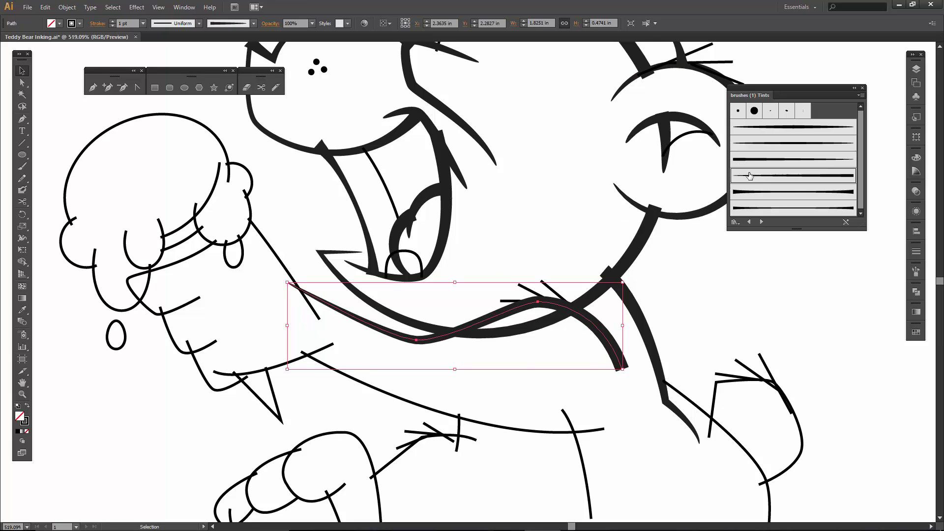
# - Apply tapered brushes to the lower body curve, lower mouth curve and diagonal line by the hand
pyautogui.click(492, 426)
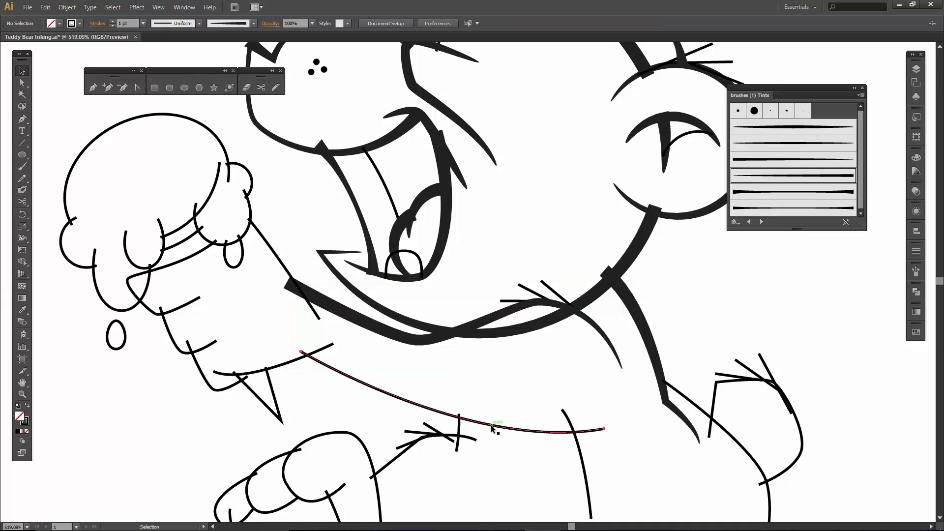
pyautogui.click(777, 183)
pyautogui.click(496, 386)
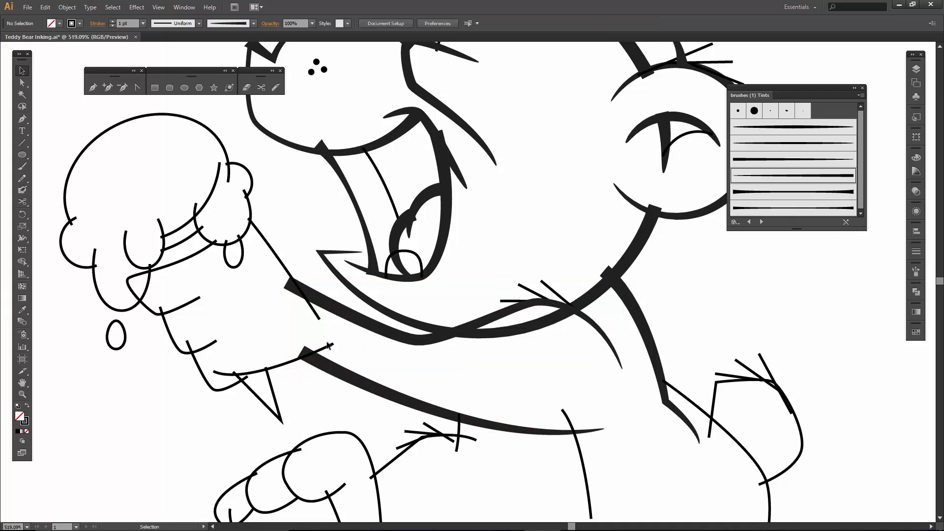
pyautogui.click(329, 346)
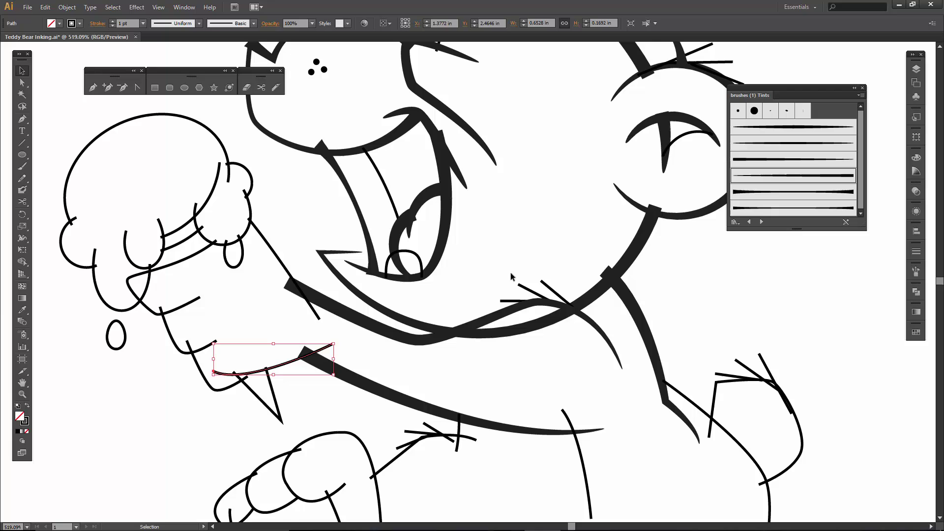
pyautogui.click(758, 143)
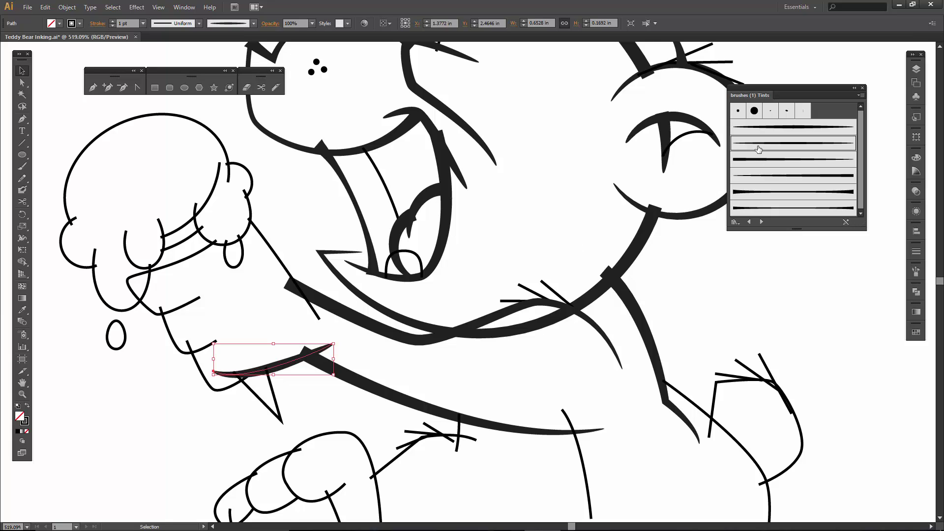
pyautogui.click(272, 251)
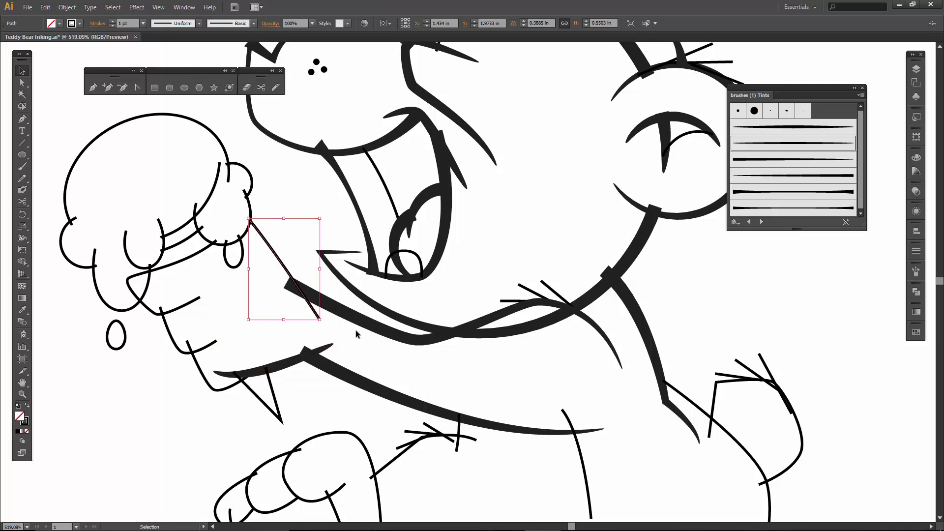
pyautogui.click(765, 163)
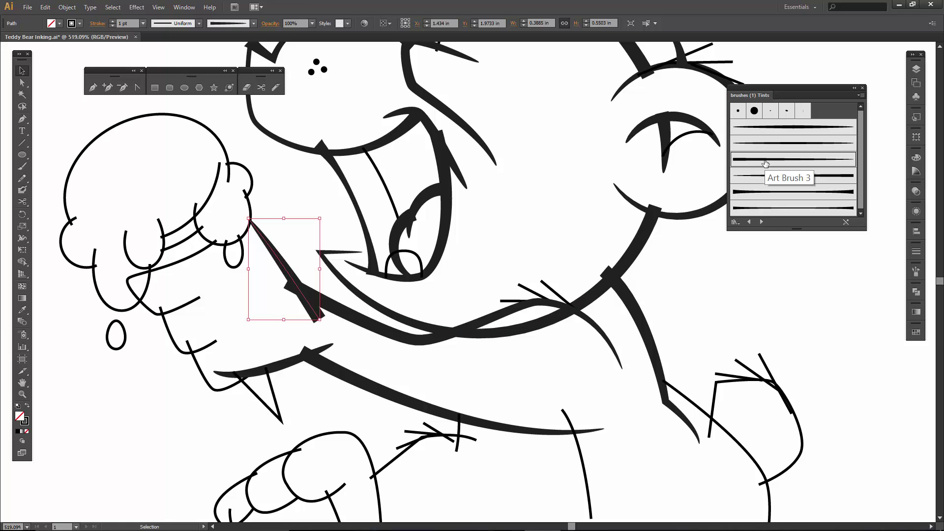
pyautogui.click(771, 178)
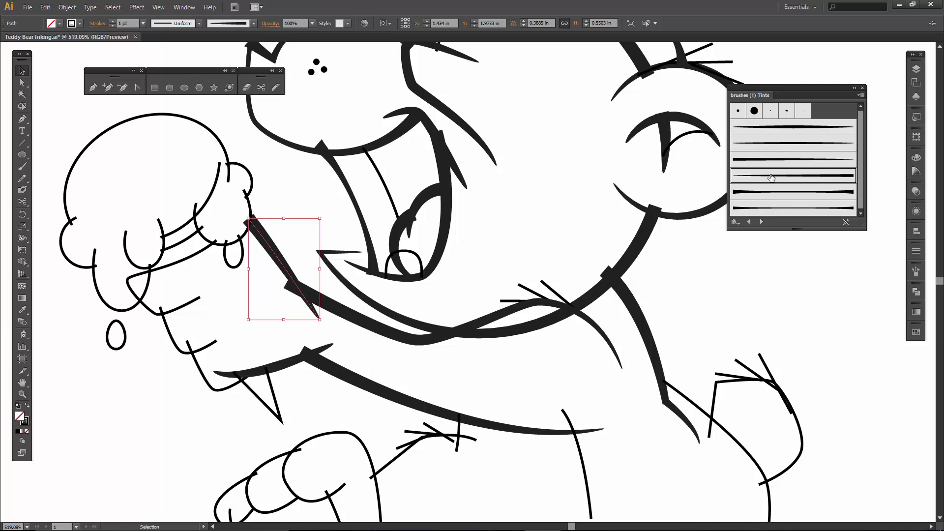
# - Give the left cheek curve and both chin paths thick tapered strokes
pyautogui.click(191, 256)
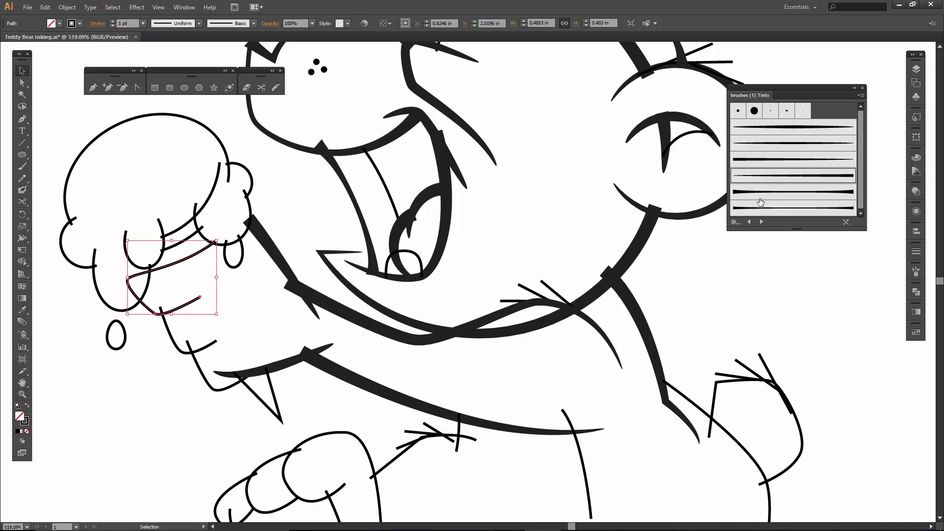
pyautogui.click(759, 162)
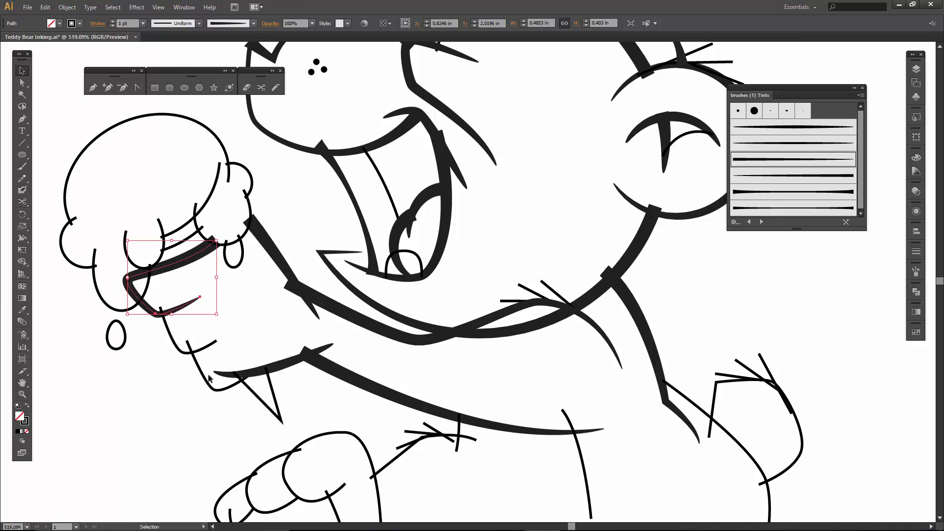
pyautogui.click(213, 343)
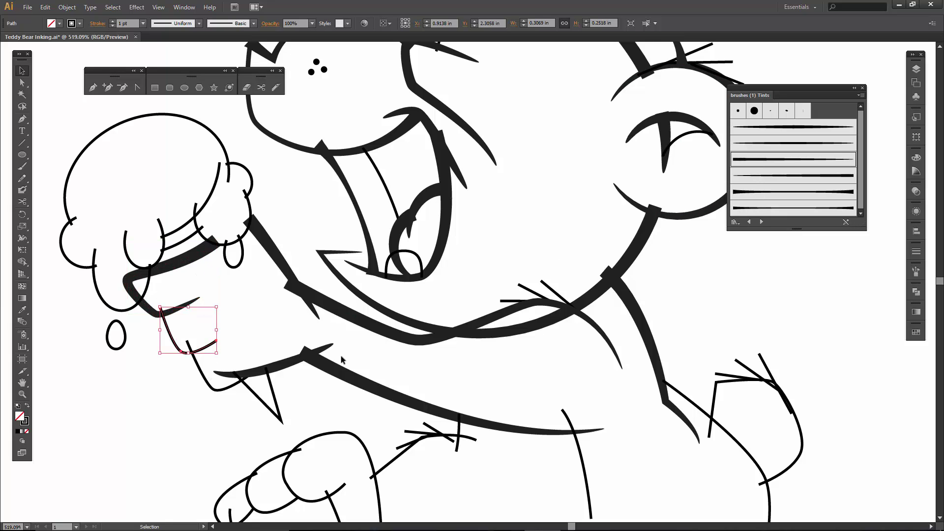
pyautogui.keyDown('shift'); pyautogui.click(232, 387); pyautogui.keyUp('shift')
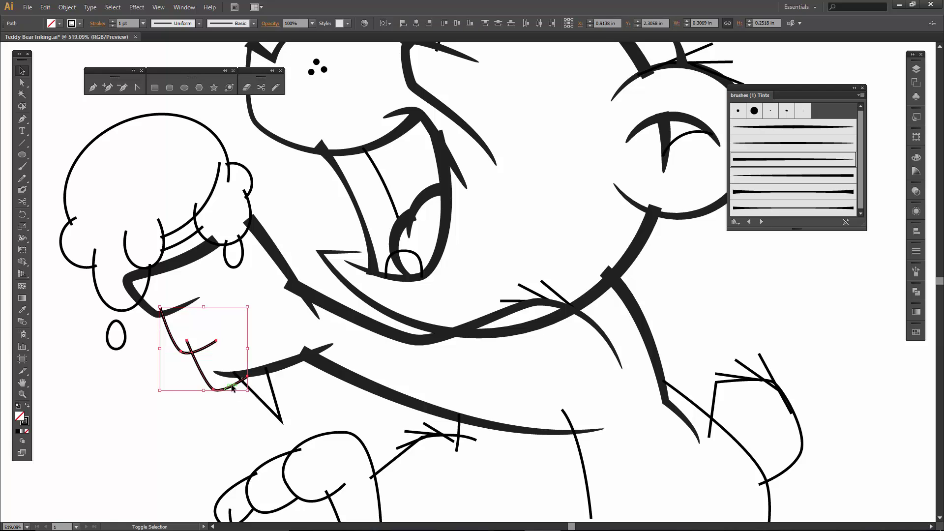
pyautogui.click(752, 166)
pyautogui.click(257, 330)
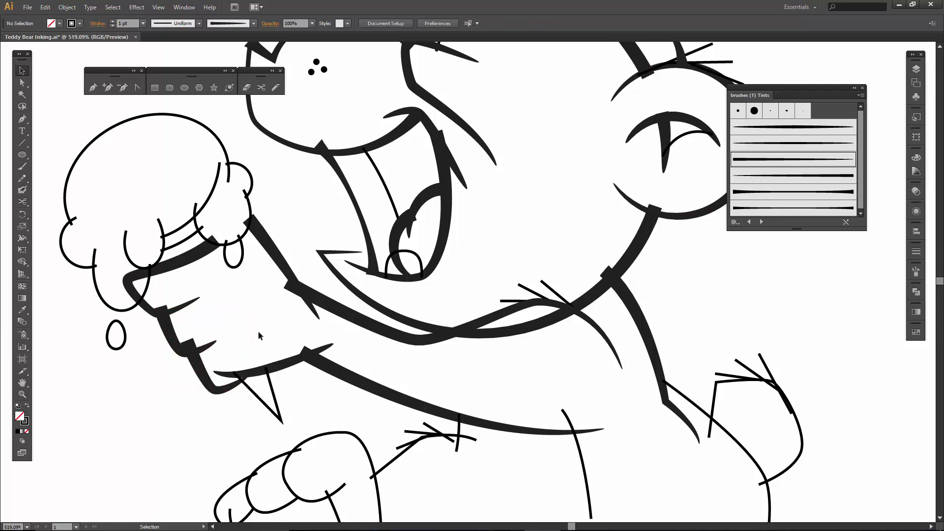
# - Give the scoop's top arc, inner arc and right bump arc thick tapered strokes
pyautogui.moveTo(255, 329); pyautogui.dragTo(354, 337)
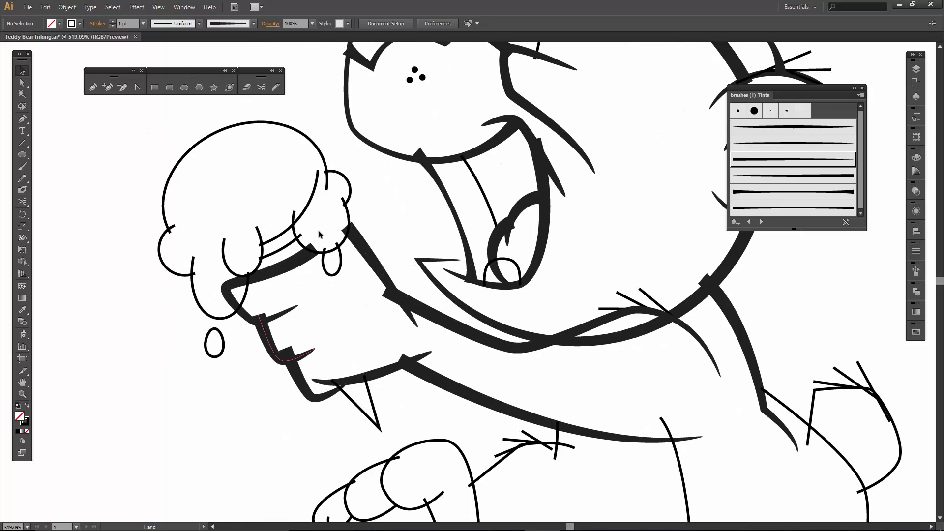
pyautogui.click(317, 149)
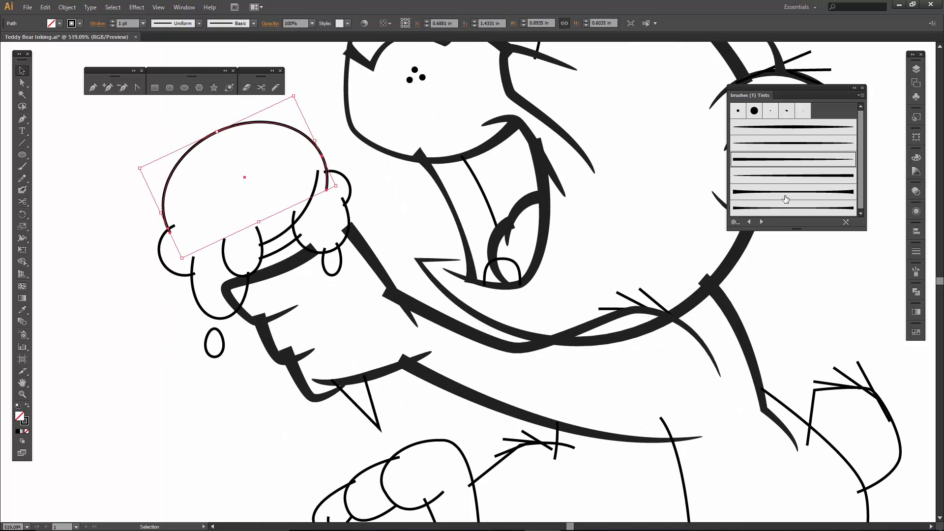
pyautogui.click(759, 166)
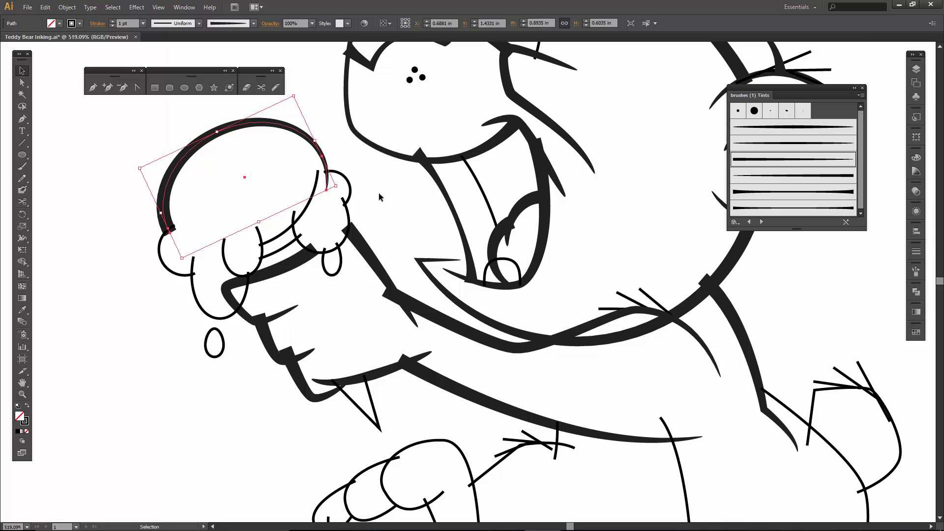
pyautogui.click(316, 184)
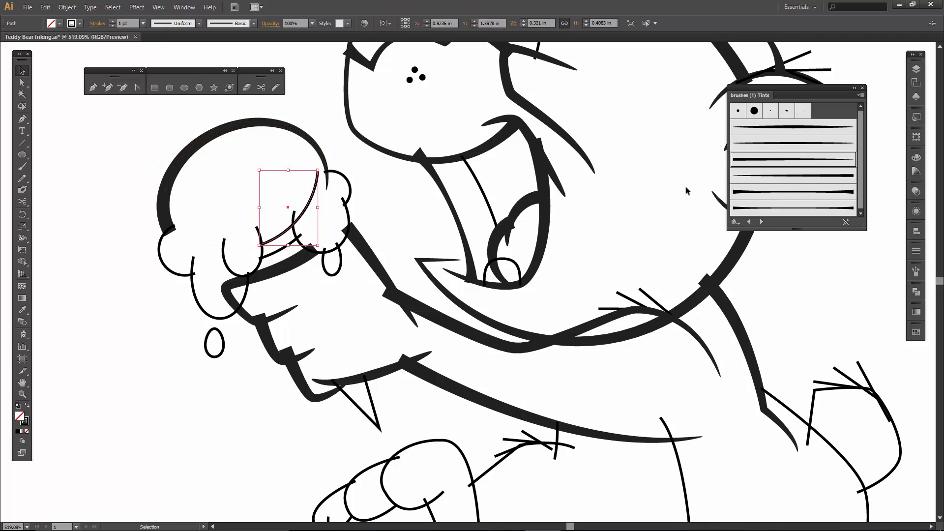
pyautogui.click(755, 175)
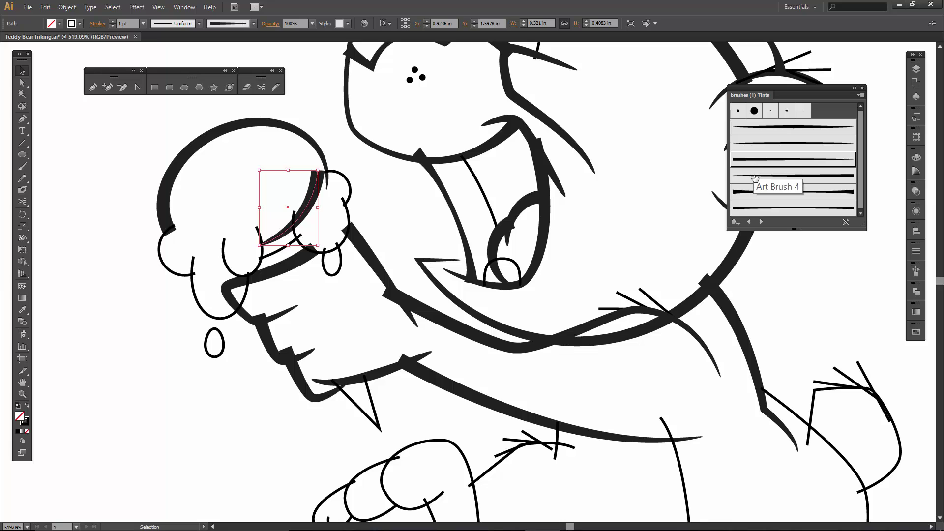
pyautogui.click(342, 244)
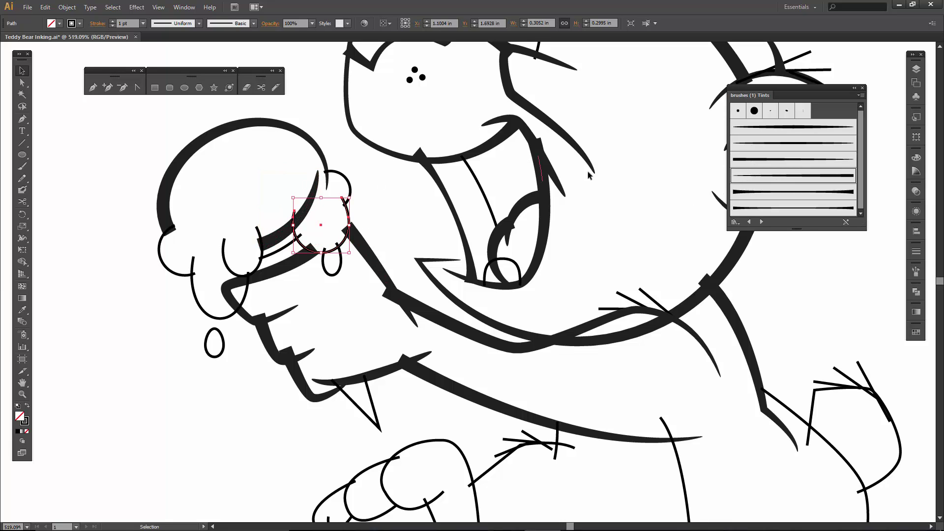
pyautogui.click(757, 178)
pyautogui.click(376, 205)
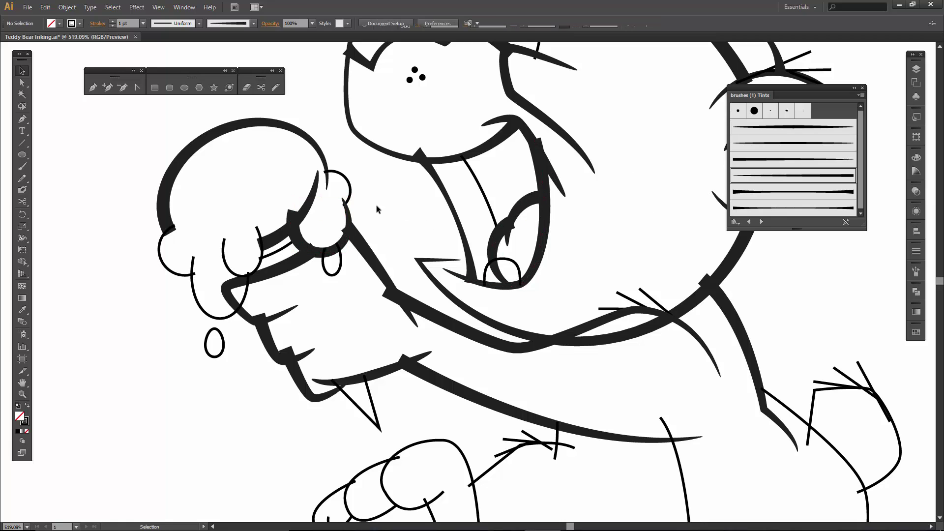
# - Apply brushed strokes to the oval drip and the small, larger and round left arcs
pyautogui.click(342, 260)
pyautogui.click(751, 147)
pyautogui.click(224, 252)
pyautogui.click(782, 143)
pyautogui.click(204, 310)
pyautogui.click(783, 160)
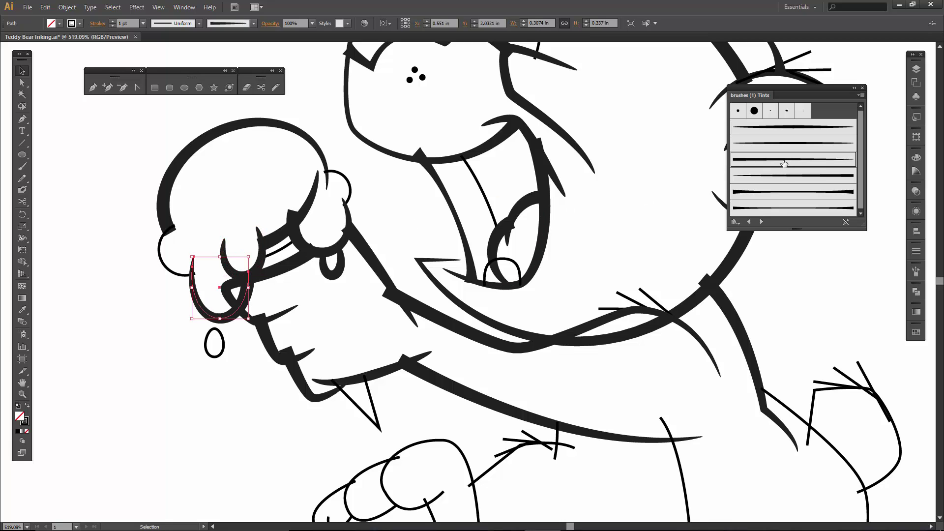
pyautogui.click(182, 274)
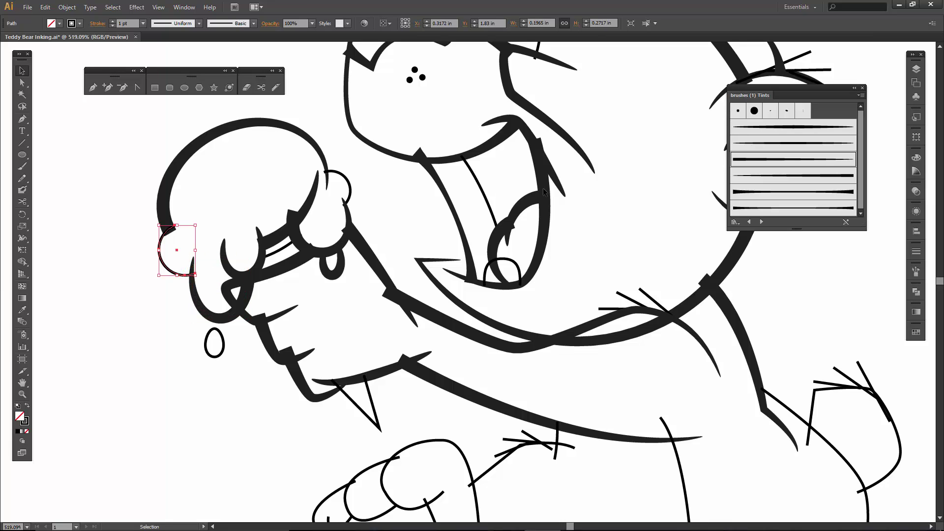
pyautogui.click(765, 163)
pyautogui.click(247, 203)
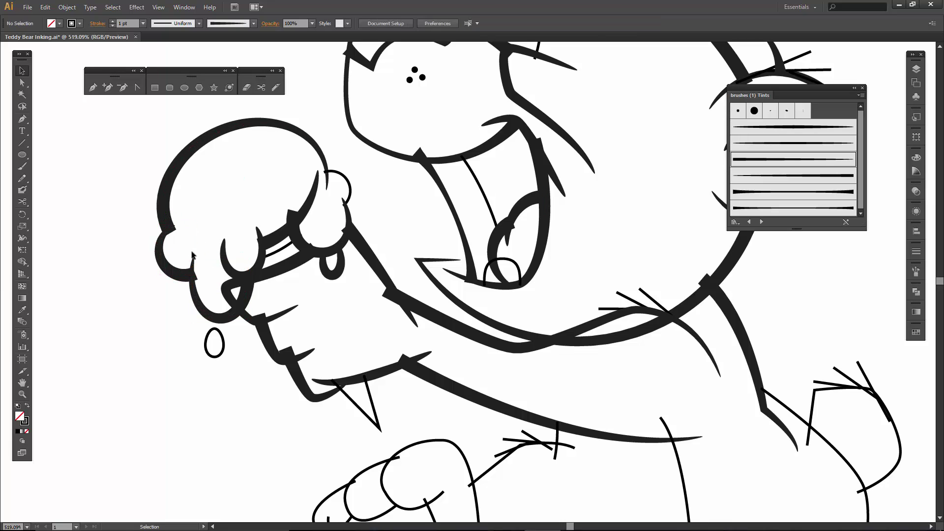
# - Widen the small left arc and give the right bump's small arc a heavier brush
pyautogui.click(163, 248)
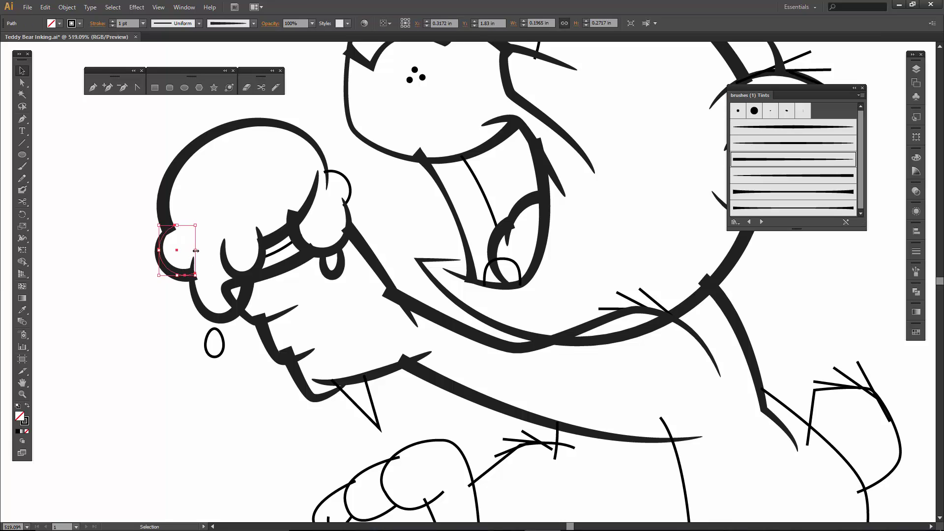
pyautogui.moveTo(196, 251)
pyautogui.mouseDown()
pyautogui.moveTo(208, 224)
pyautogui.moveTo(202, 216)
pyautogui.mouseUp()
pyautogui.click(202, 216)
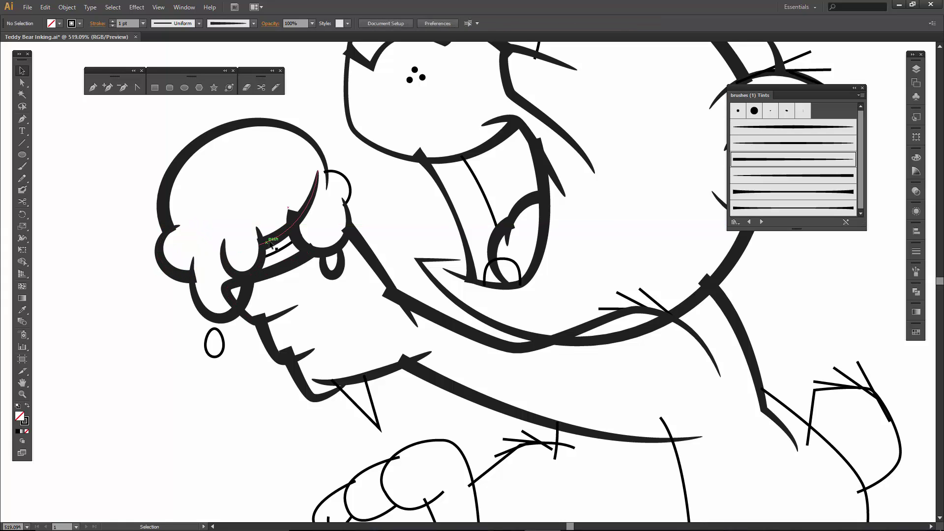
pyautogui.click(348, 189)
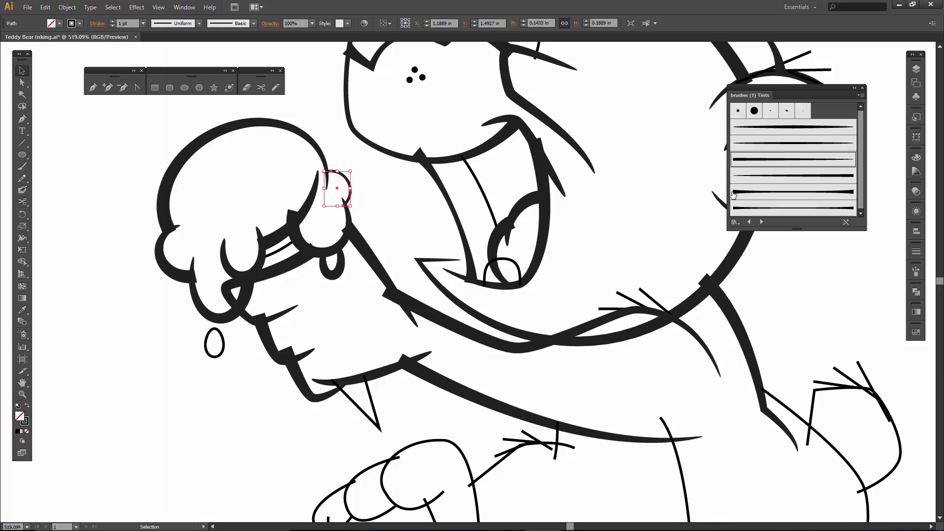
pyautogui.click(750, 208)
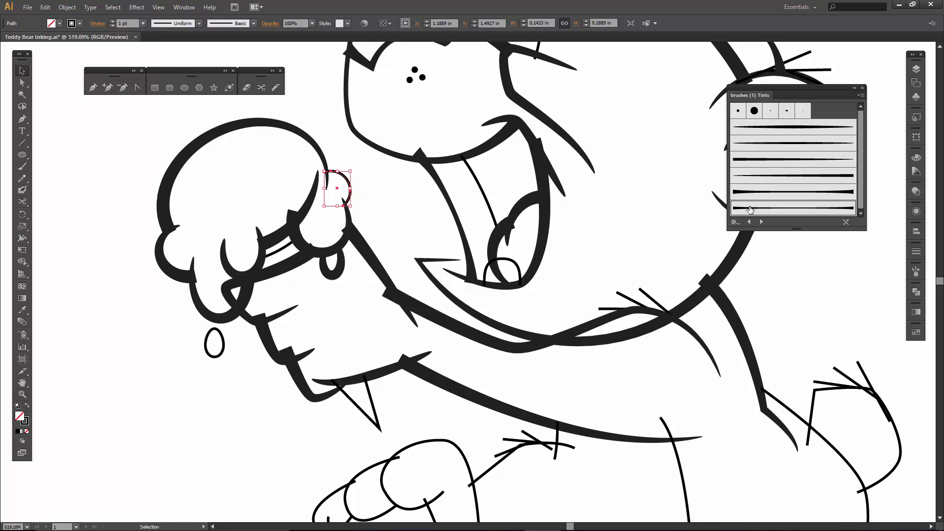
pyautogui.click(418, 233)
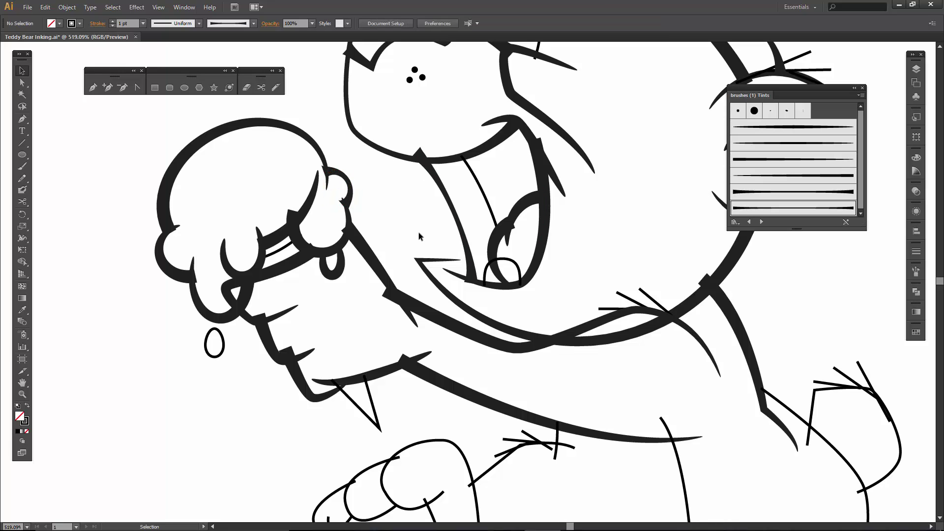
# - Give the oval drip a thicker brushed stroke and select the small stroke inside the scoop
pyautogui.click(223, 347)
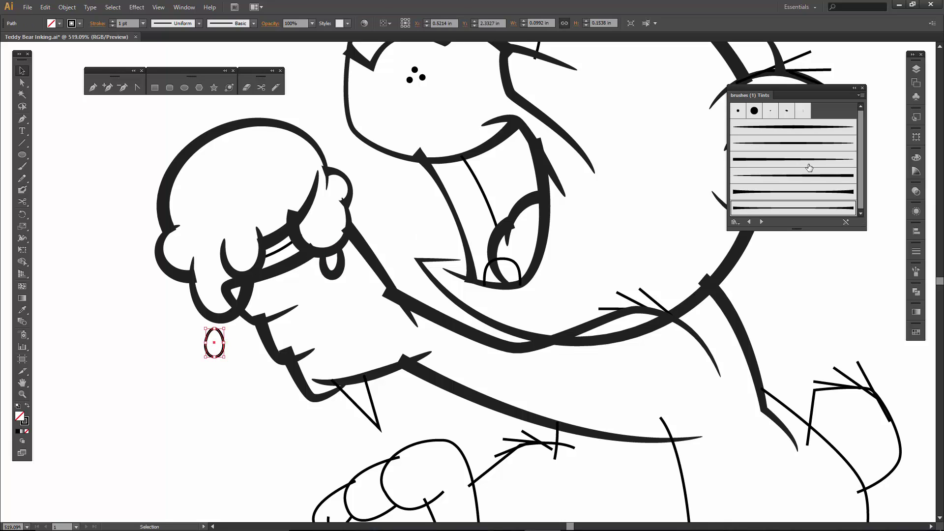
pyautogui.click(788, 148)
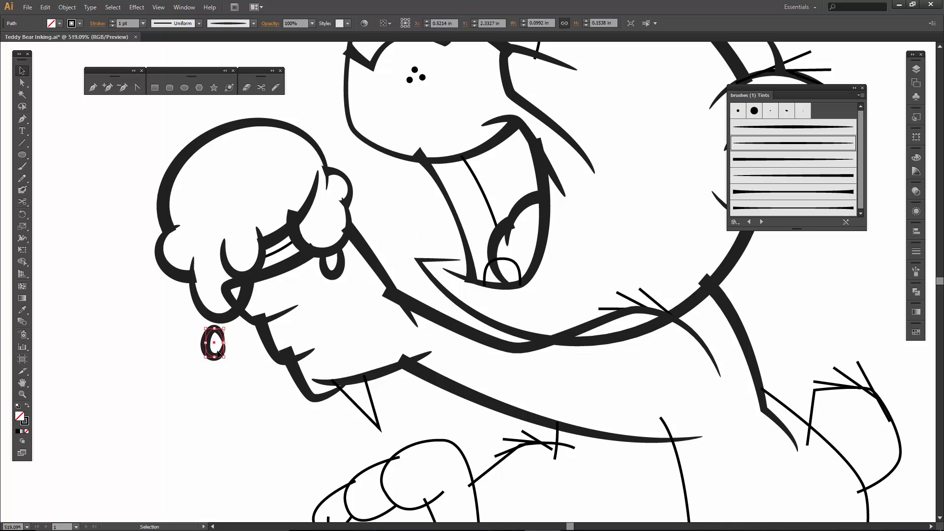
pyautogui.press('v')
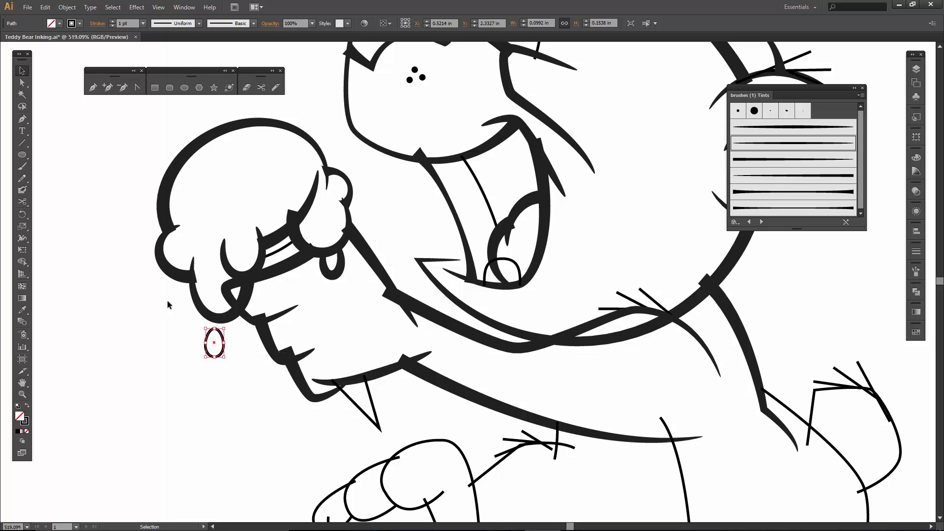
pyautogui.click(234, 354)
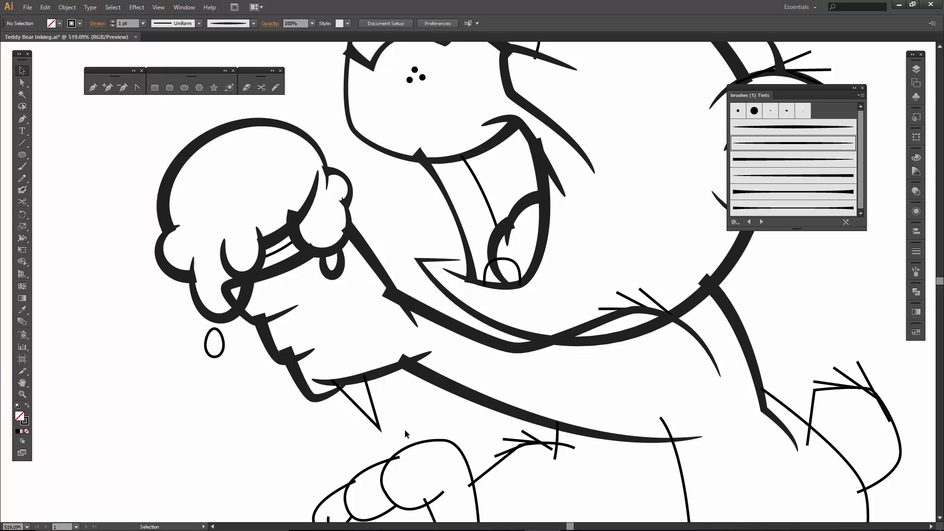
pyautogui.click(280, 251)
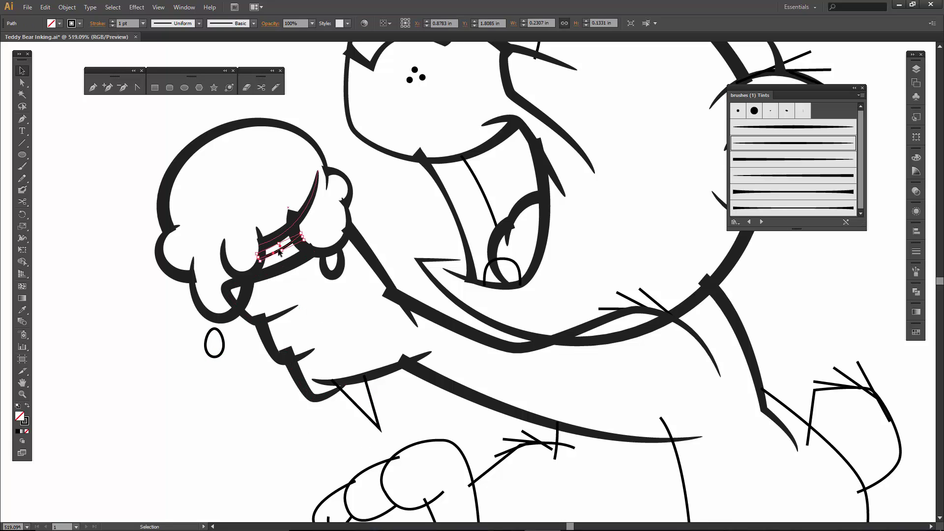
pyautogui.moveTo(408, 417)
pyautogui.mouseDown()
pyautogui.moveTo(329, 301)
pyautogui.moveTo(318, 205)
pyautogui.mouseUp()
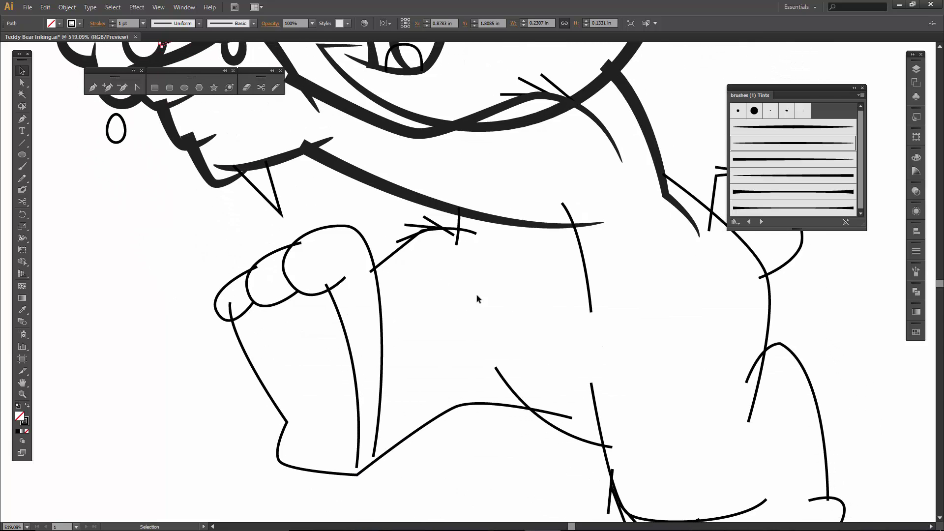
# - Give the thin curve below the chest line the third tapered Art Brush
pyautogui.click(588, 296)
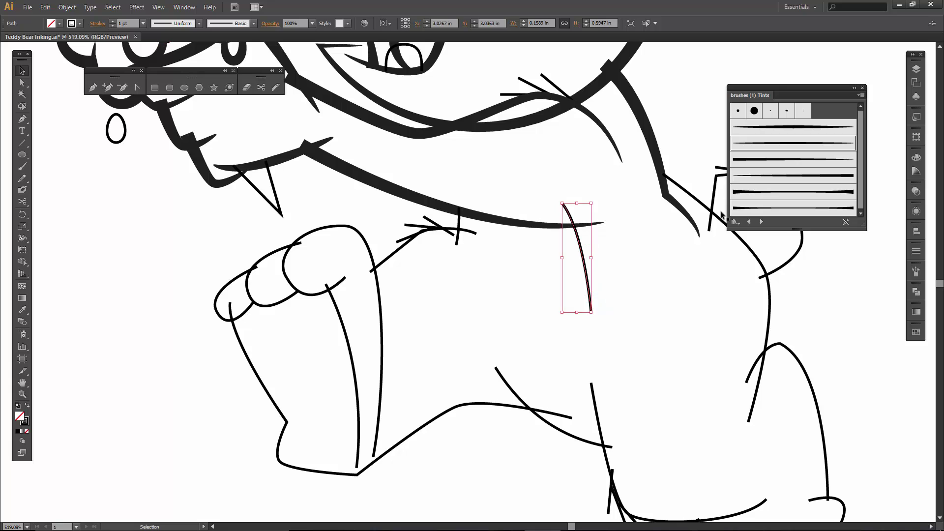
pyautogui.click(755, 166)
pyautogui.click(683, 238)
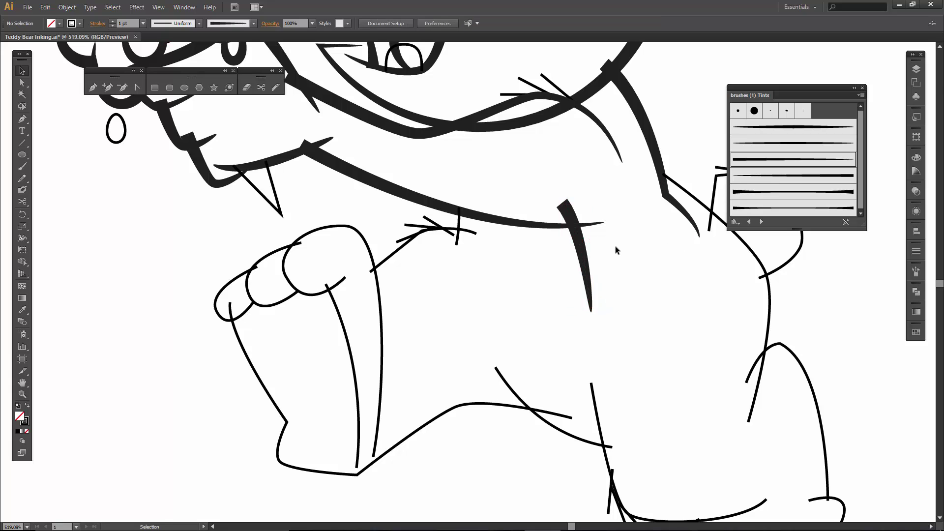
# - Zoom in, cut the stroke where it meets the chest line, and select the tip
pyautogui.press('c')
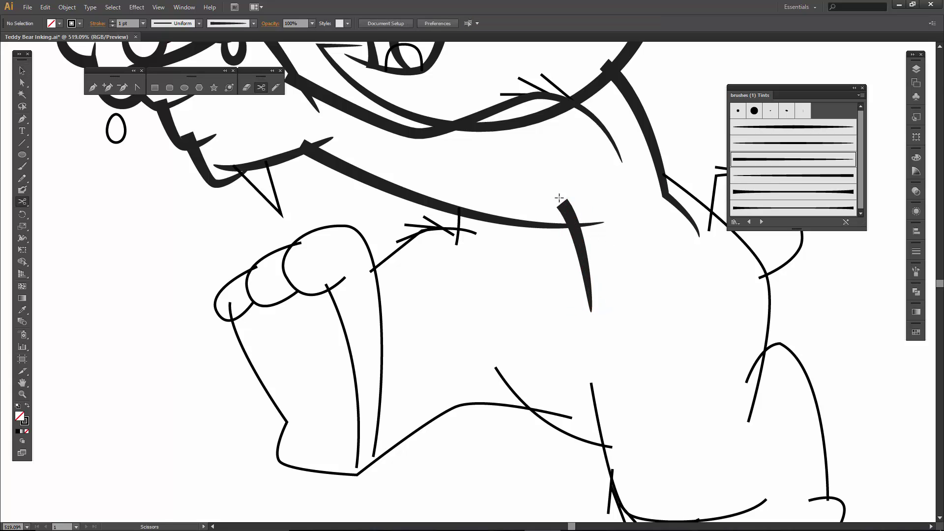
pyautogui.press('z')
pyautogui.moveTo(506, 169); pyautogui.dragTo(675, 362)
pyautogui.moveTo(526, 325)
pyautogui.mouseDown()
pyautogui.moveTo(575, 323)
pyautogui.moveTo(624, 352)
pyautogui.mouseUp()
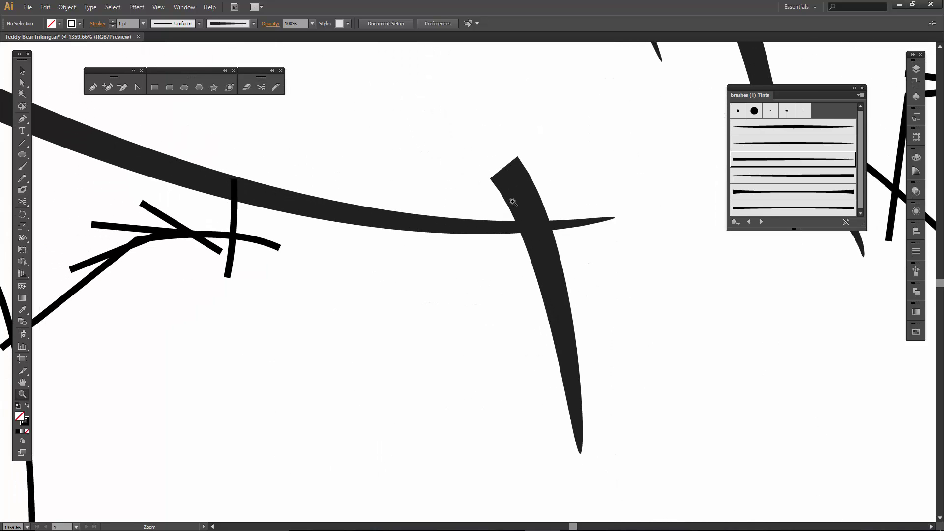
pyautogui.press('c')
pyautogui.click(531, 215)
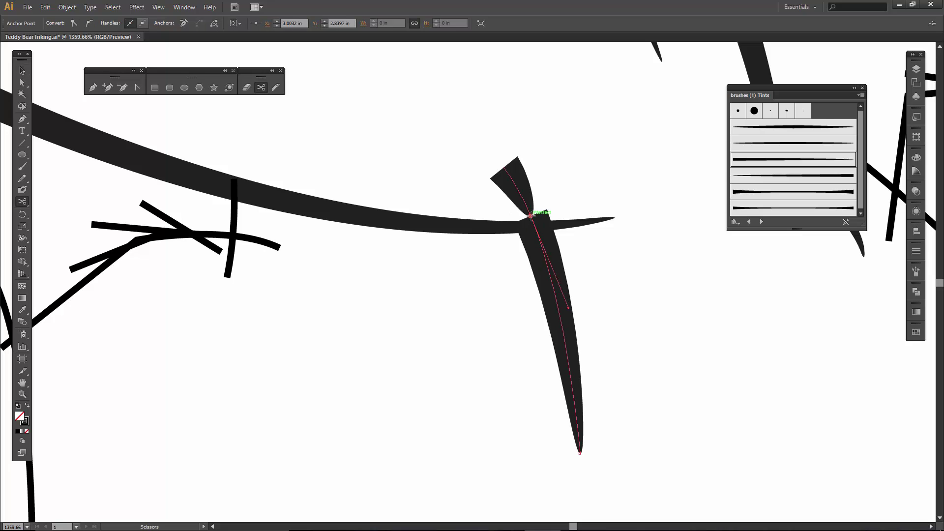
pyautogui.press('v')
pyautogui.click(517, 177)
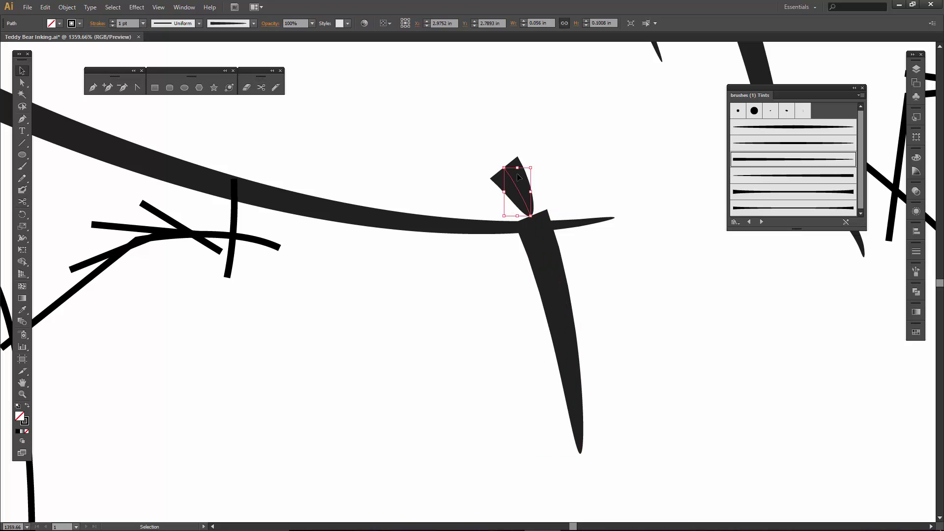
# - Delete the cut-off tip and bring the whole bear body into view
pyautogui.press('Delete')
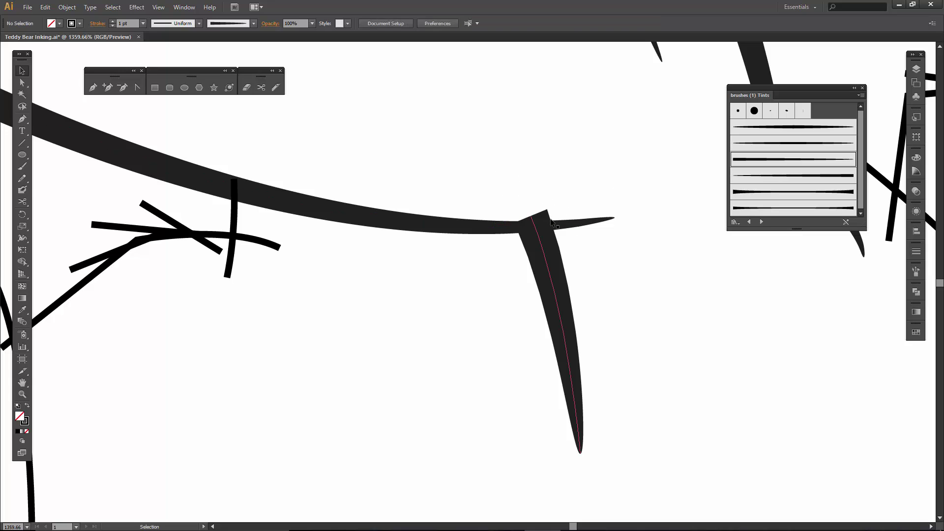
pyautogui.press('space')
pyautogui.moveTo(349, 286); pyautogui.dragTo(652, 224)
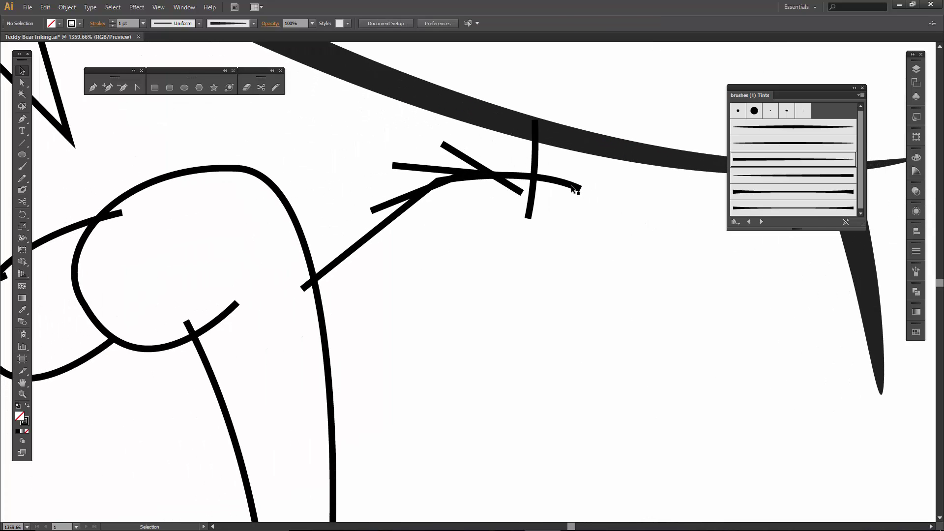
pyautogui.click(574, 190)
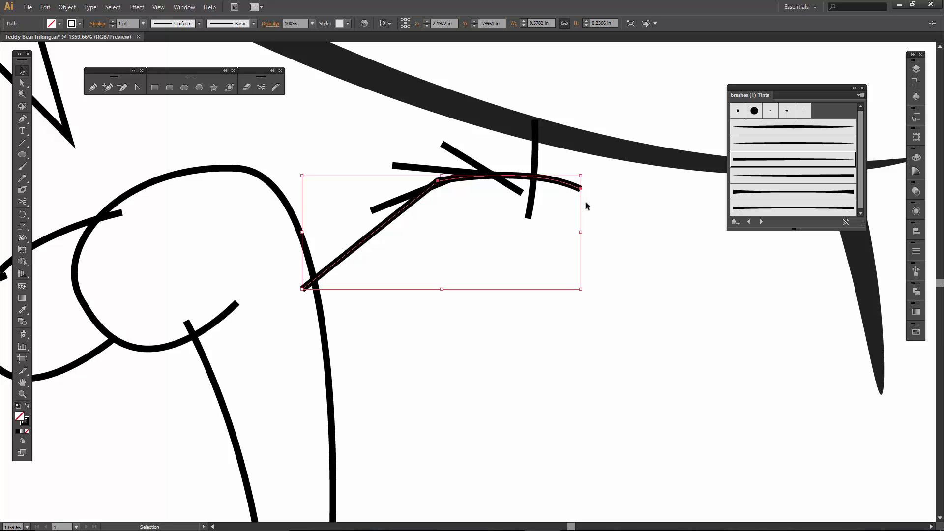
pyautogui.hotkey('ctrl', '-')
pyautogui.hotkey('ctrl', '-')
pyautogui.hotkey('ctrl', '-')
pyautogui.hotkey('ctrl', '-')
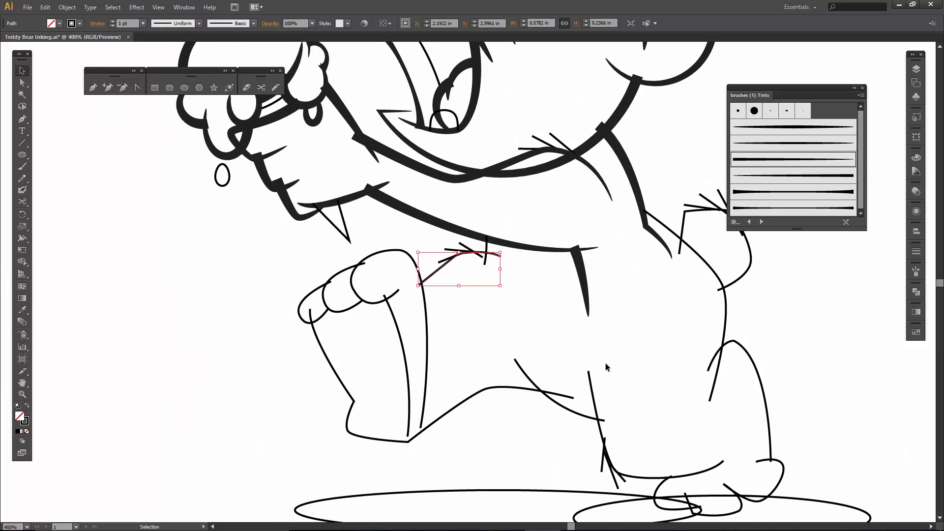
pyautogui.moveTo(606, 367); pyautogui.dragTo(580, 361)
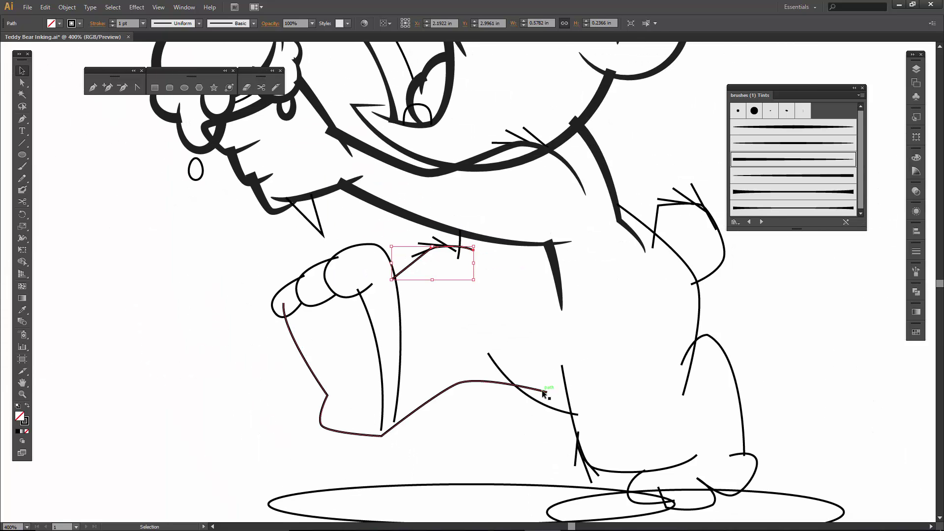
# - Cut the leg line past the belly curve and delete the stray end
pyautogui.press('c')
pyautogui.click(520, 386)
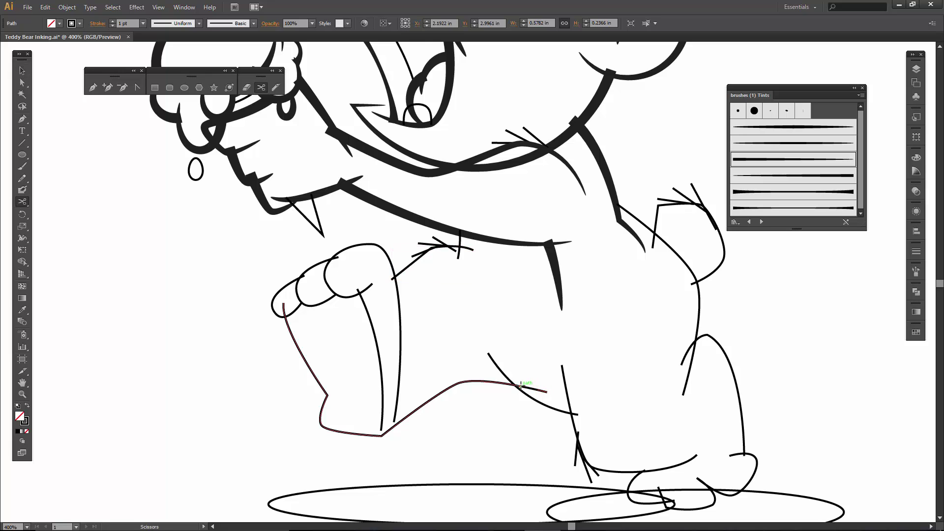
pyautogui.press('v')
pyautogui.click(543, 398)
pyautogui.click(543, 391)
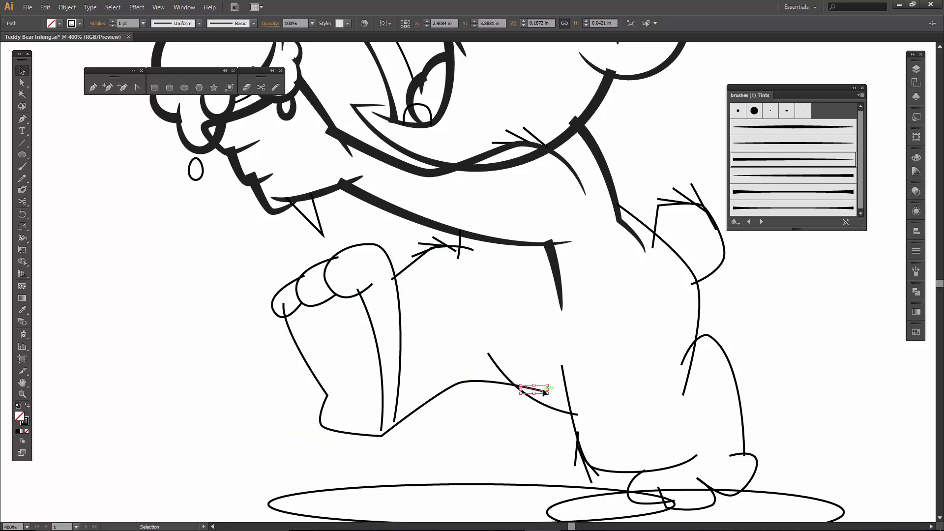
pyautogui.press('Delete')
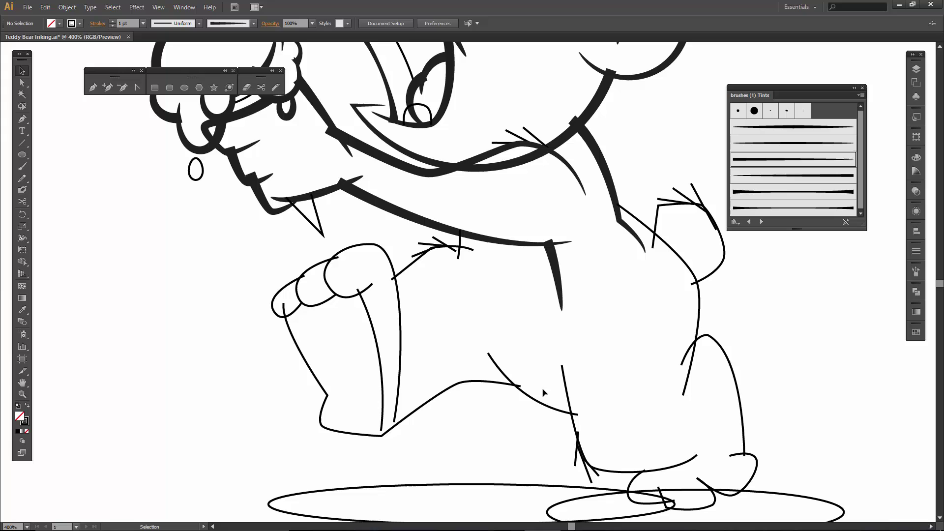
# - Give the lower belly curve a thick tapered brush
pyautogui.click(568, 389)
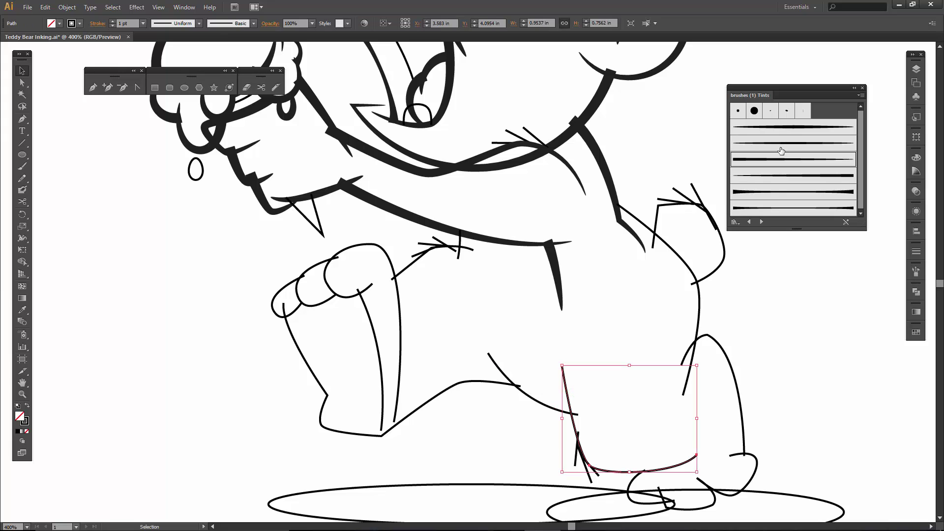
pyautogui.click(782, 127)
pyautogui.click(617, 285)
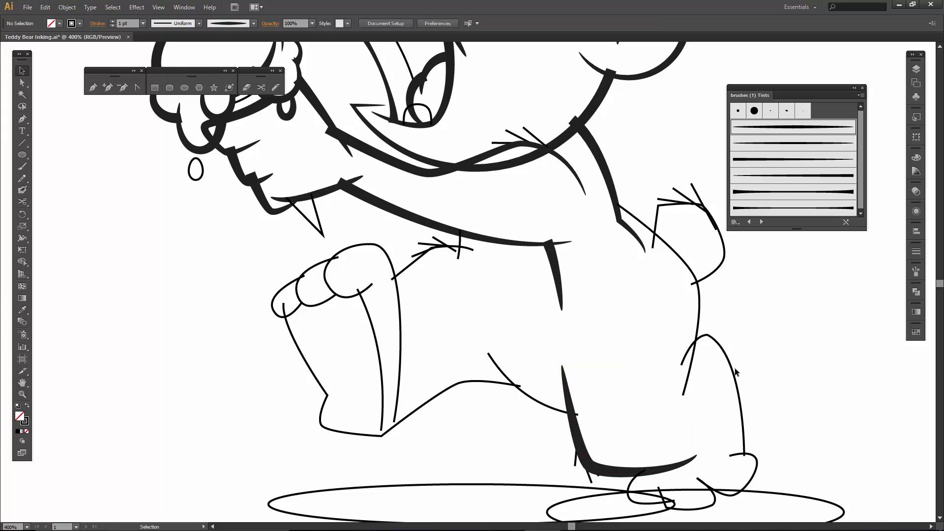
# - Apply a thinner tapered brush to the back and hip outline, after trying Art Brush 4
pyautogui.click(699, 313)
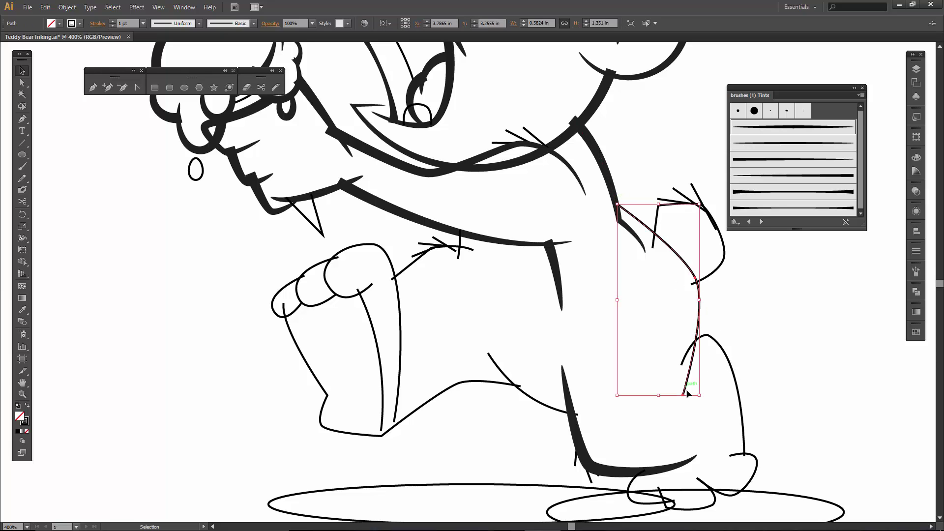
pyautogui.click(766, 175)
pyautogui.click(760, 160)
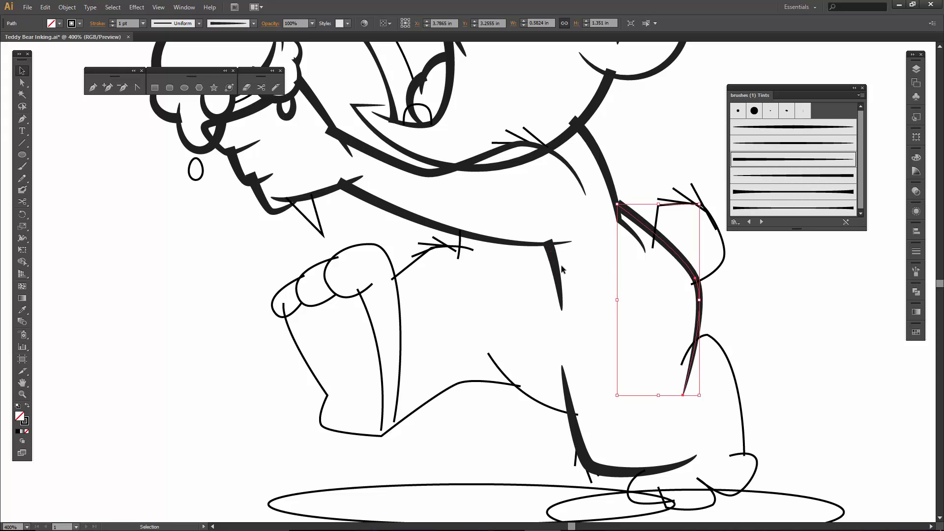
# - Nudge an anchor of the back outline up and to the left
pyautogui.press('a')
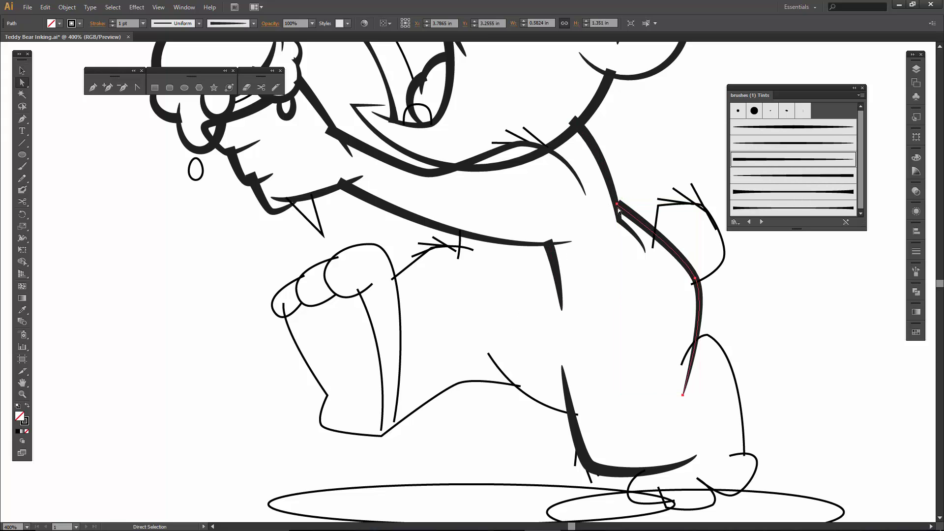
pyautogui.hotkey('ctrl', 'shift', 'a')
pyautogui.moveTo(620, 206); pyautogui.dragTo(611, 200)
pyautogui.hotkey('ctrl', 'shift', 'a')
pyautogui.moveTo(699, 249); pyautogui.dragTo(673, 248)
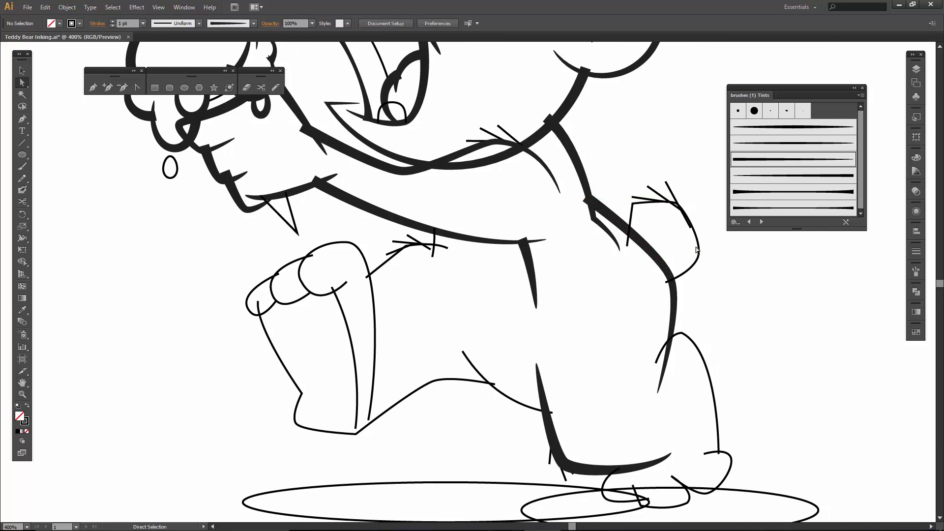
# - Apply tapered brushes to the tail and the lower leg paths
pyautogui.press('v')
pyautogui.click(696, 249)
pyautogui.click(756, 192)
pyautogui.click(733, 315)
pyautogui.click(697, 345)
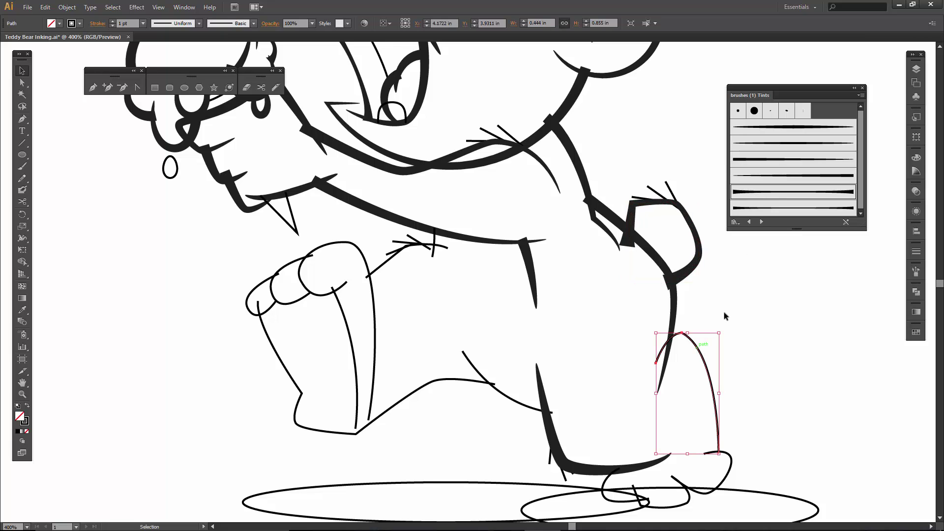
pyautogui.click(768, 192)
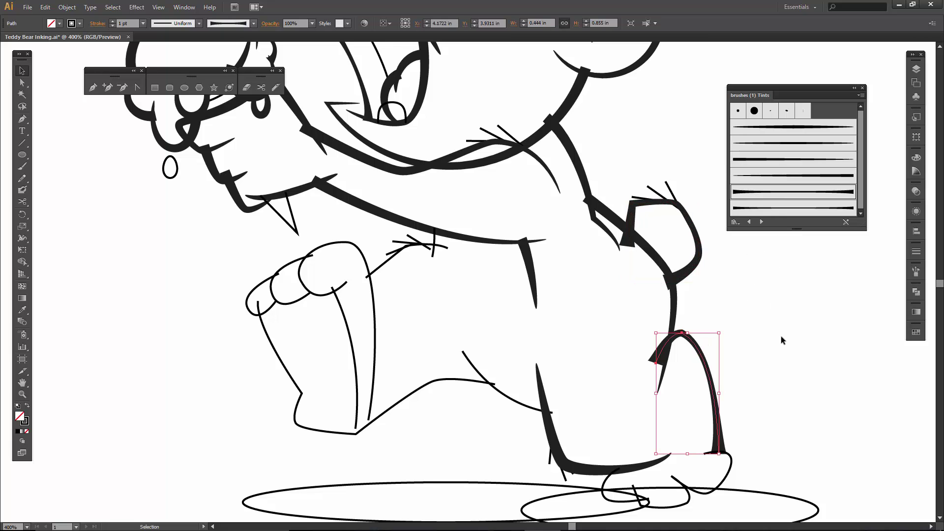
# - Give the small loop at the foot the thickest brush
pyautogui.click(664, 506)
pyautogui.hotkey('shift', 'c')
pyautogui.press('v')
pyautogui.click(605, 486)
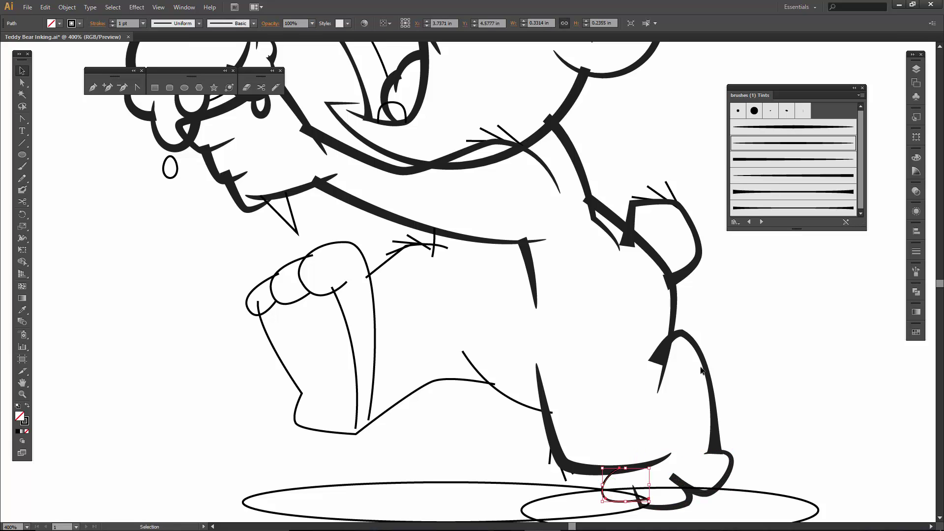
pyautogui.click(747, 214)
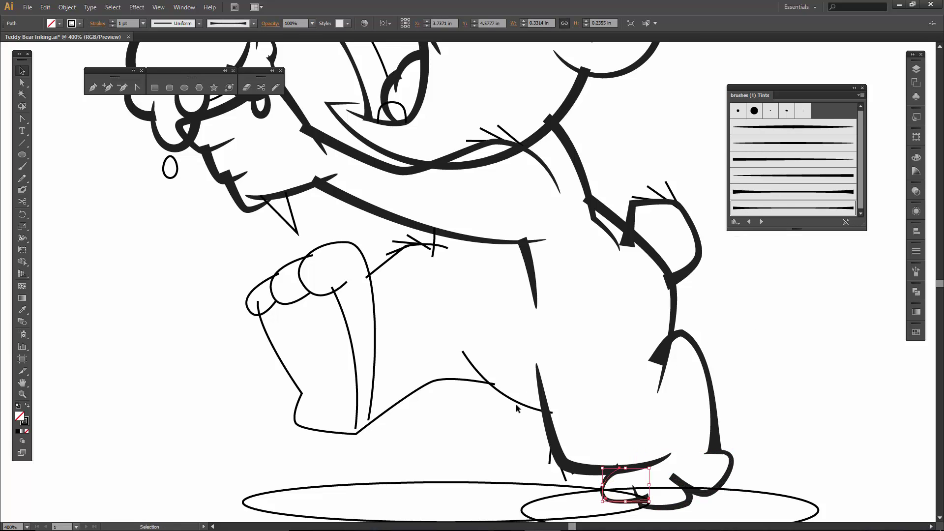
# - Give the curve above the belly, the leg outline and the inner leg curve tapered brushes
pyautogui.click(527, 411)
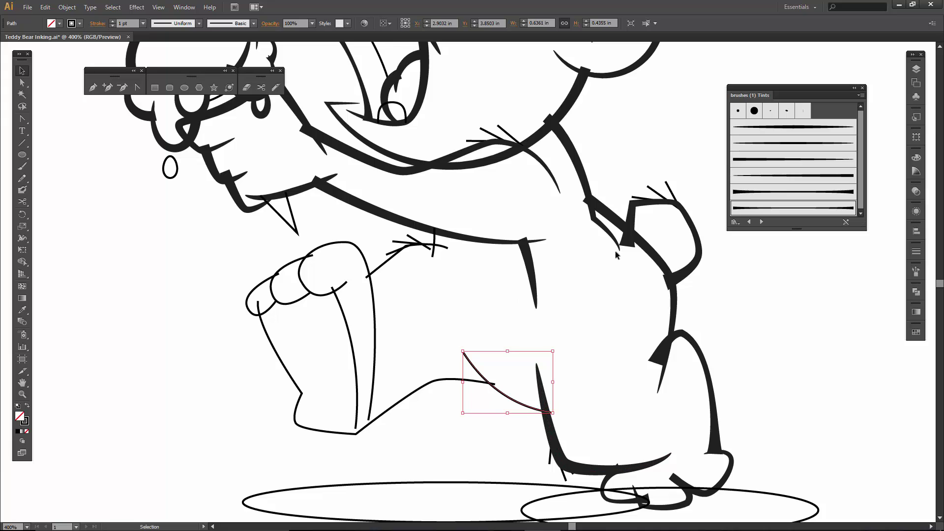
pyautogui.click(779, 175)
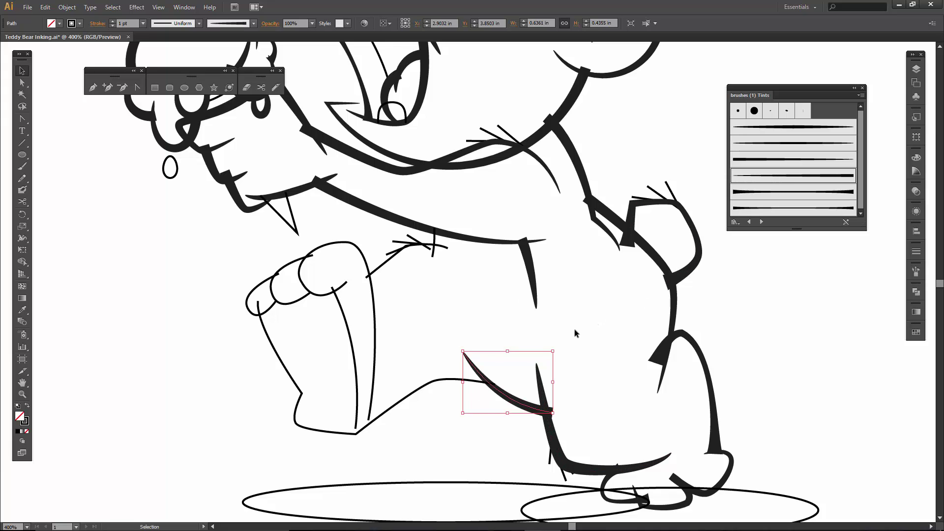
pyautogui.click(467, 385)
pyautogui.click(467, 381)
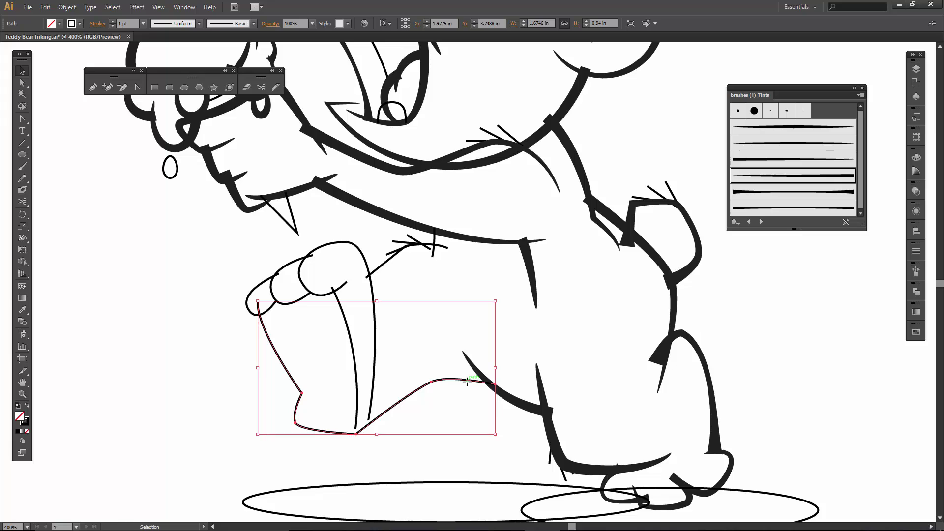
pyautogui.click(764, 207)
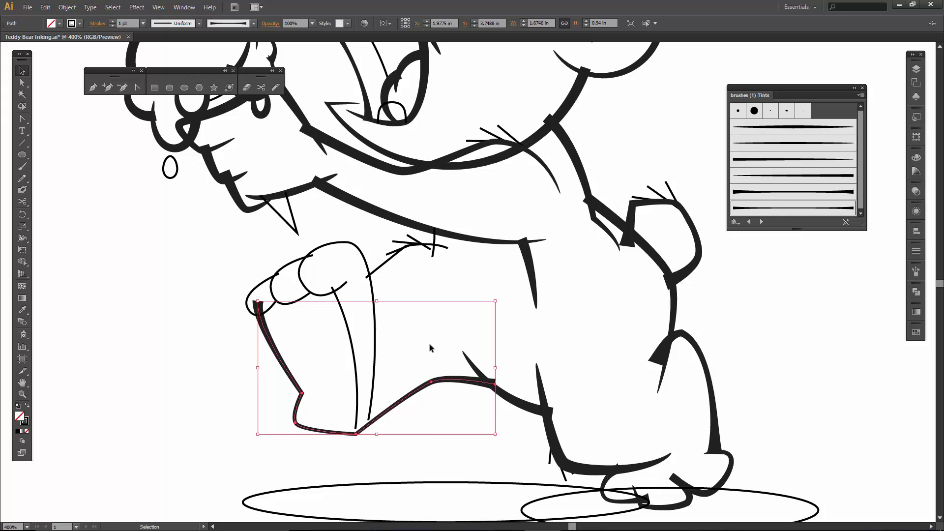
pyautogui.click(356, 361)
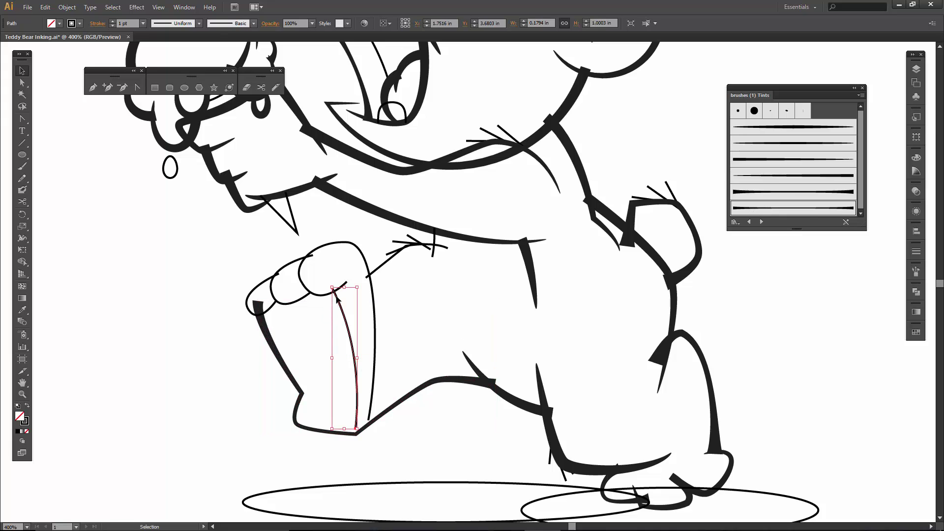
pyautogui.click(759, 159)
pyautogui.click(760, 176)
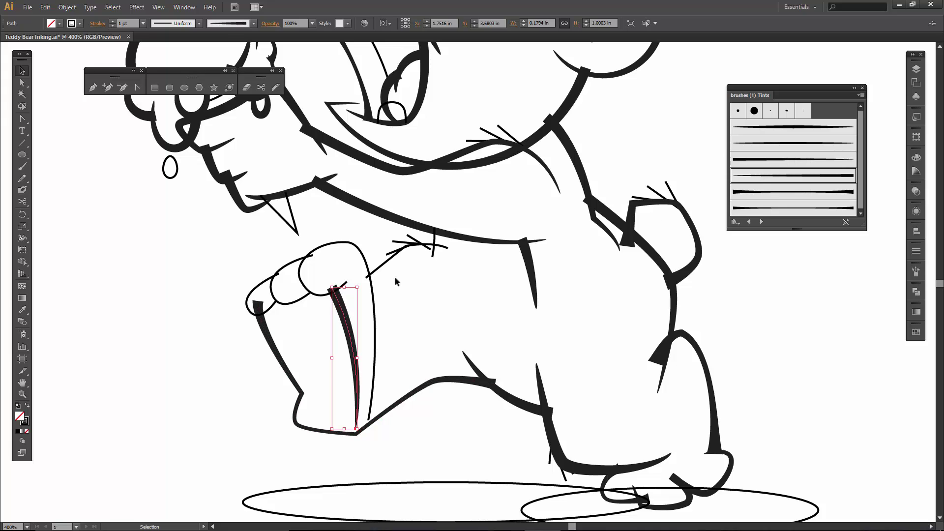
# - Apply tapered brushes to the thumb outline and the small finger ellipse
pyautogui.click(376, 303)
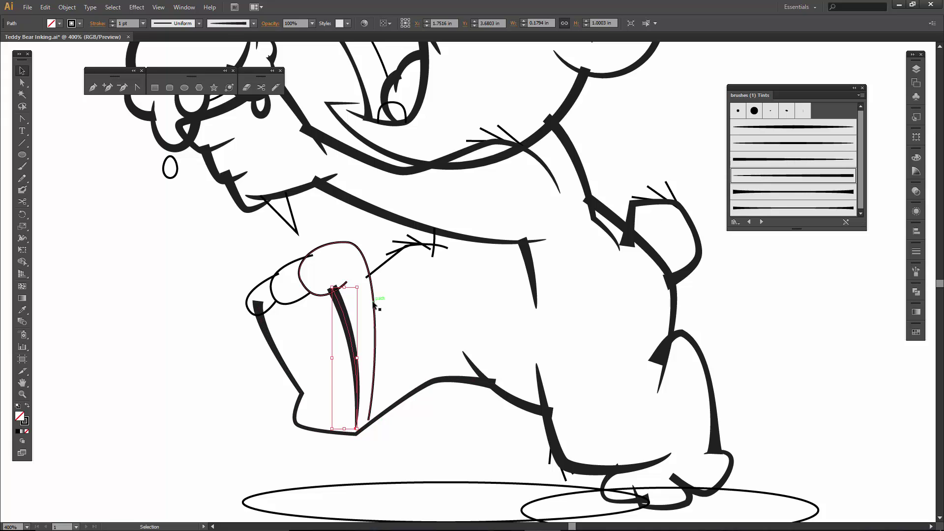
pyautogui.click(777, 147)
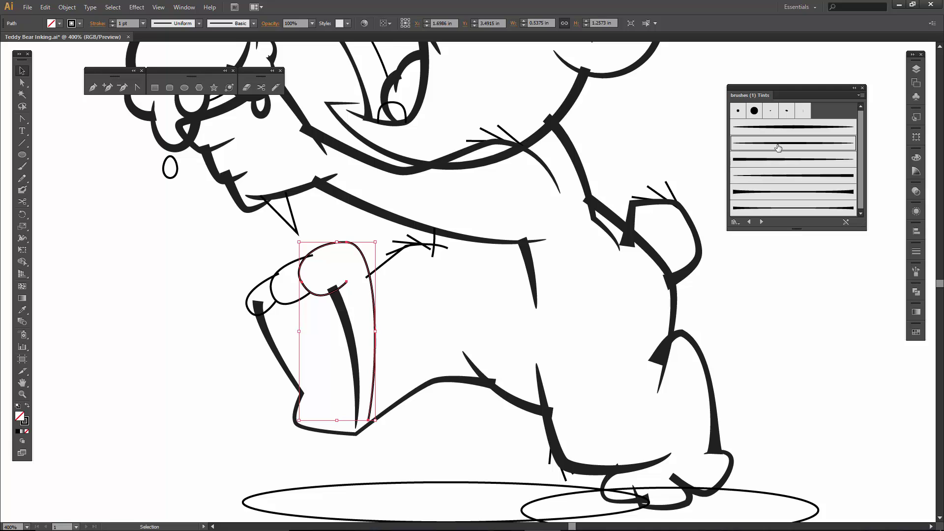
pyautogui.click(292, 301)
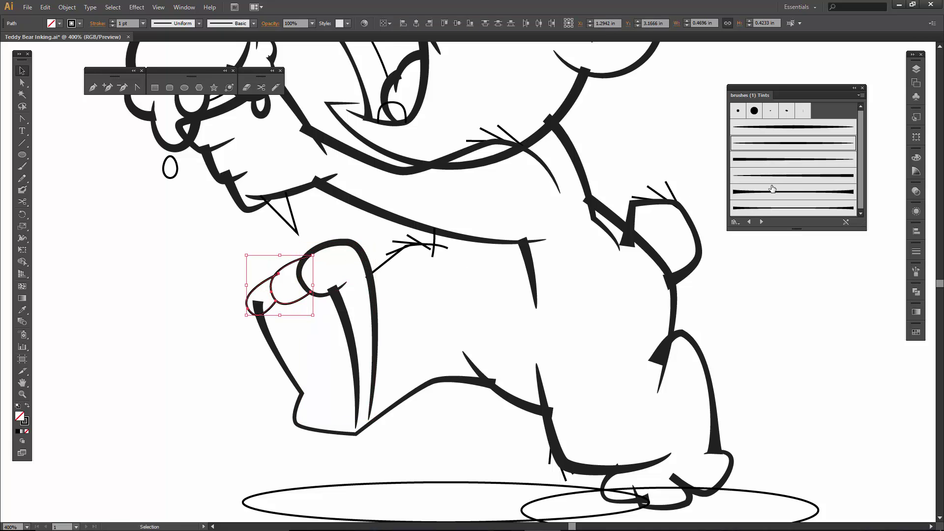
pyautogui.click(762, 149)
pyautogui.click(441, 310)
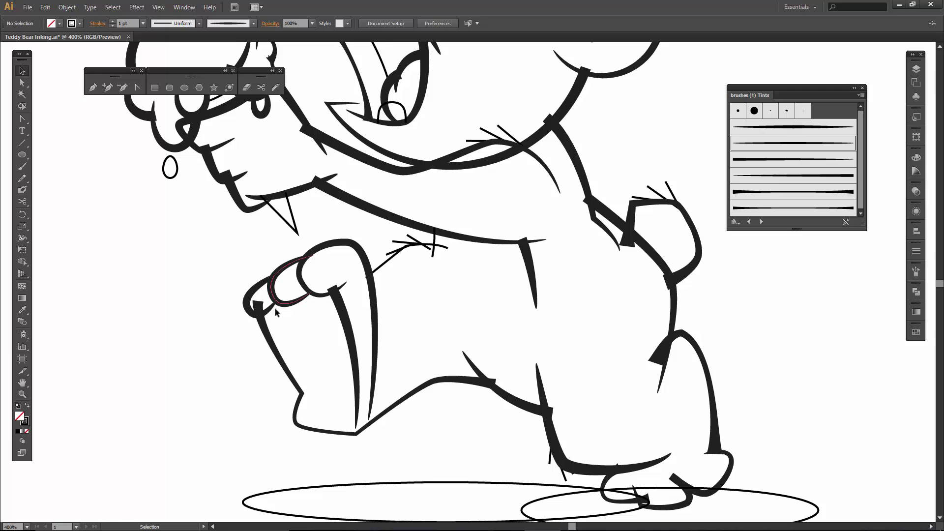
pyautogui.hotkey('ctrl', 'z')
pyautogui.hotkey('ctrl', 'z')
# - Give the thin stroke beside the arm a tapered brush
pyautogui.scroll(1, 401, 393)
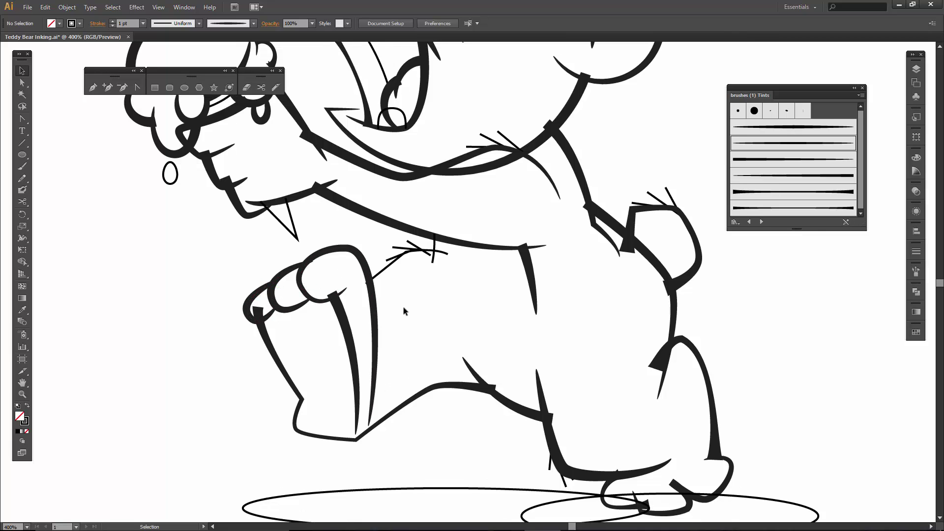
pyautogui.click(440, 260)
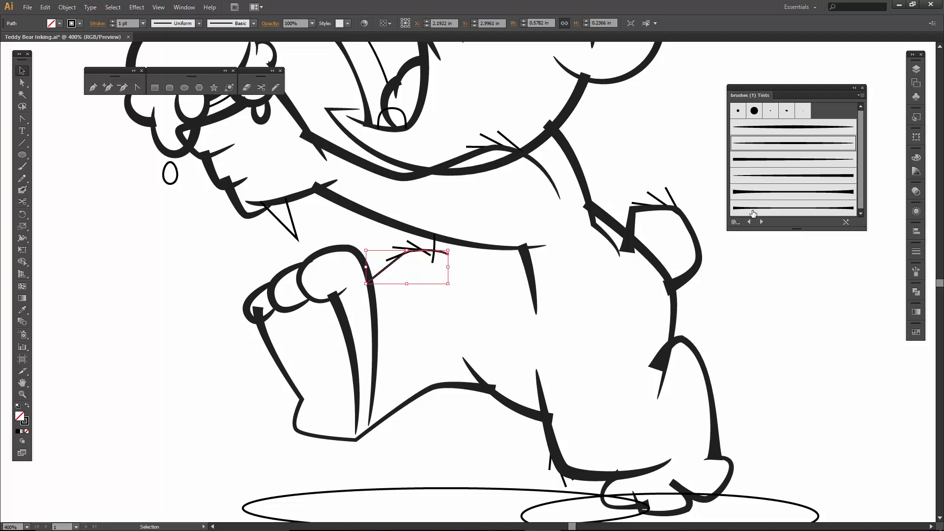
pyautogui.click(752, 209)
# - Set the short neck stroke to 3 pt and cut it at its anchor
pyautogui.click(432, 253)
pyautogui.click(112, 21)
pyautogui.click(112, 21)
pyautogui.press('c')
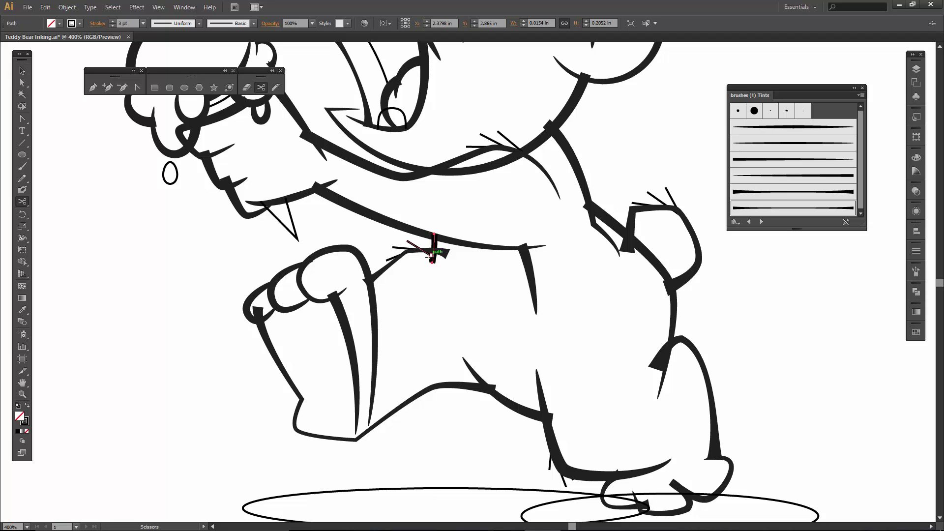
pyautogui.click(433, 253)
pyautogui.press('v')
pyautogui.click(448, 281)
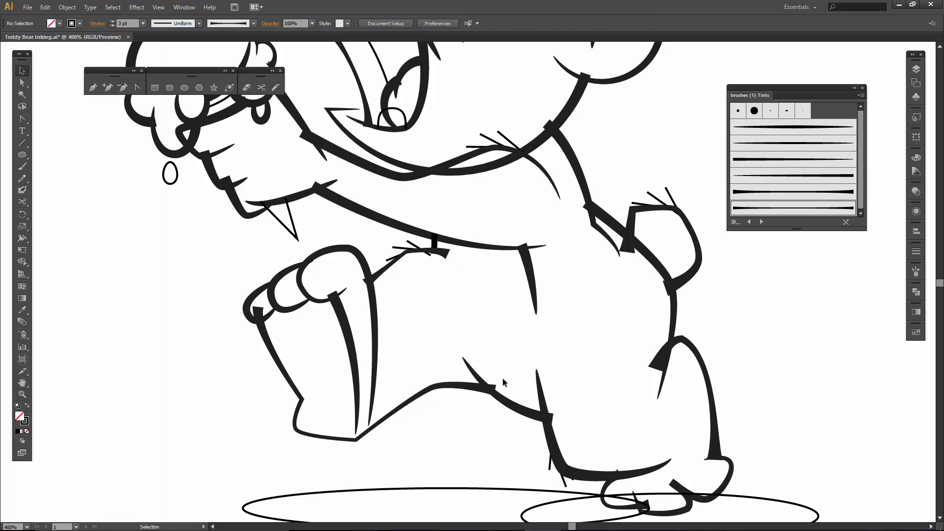
# - Fill both ground ellipses black with no stroke, unite them, and send the result to back
pyautogui.moveTo(501, 387); pyautogui.dragTo(490, 281)
pyautogui.moveTo(508, 440); pyautogui.dragTo(488, 419)
pyautogui.hotkey('shift', 'x')
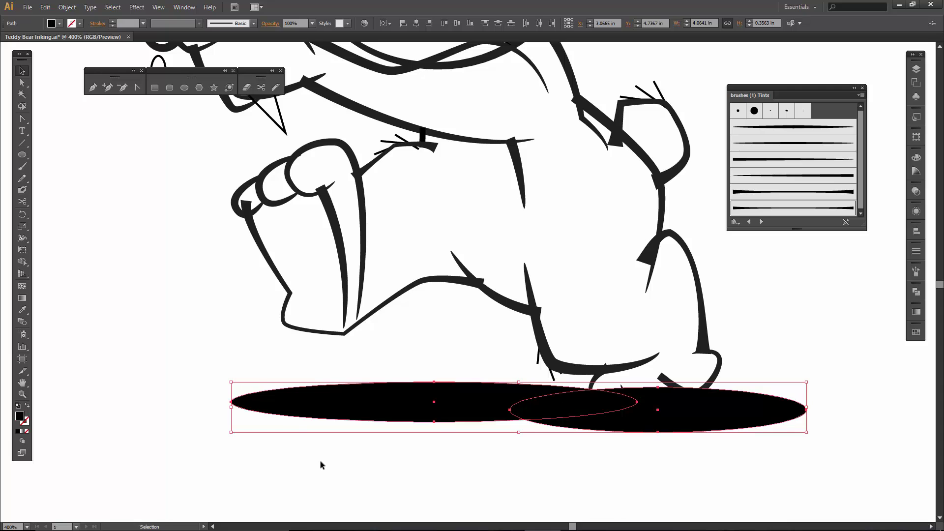
pyautogui.click(916, 291)
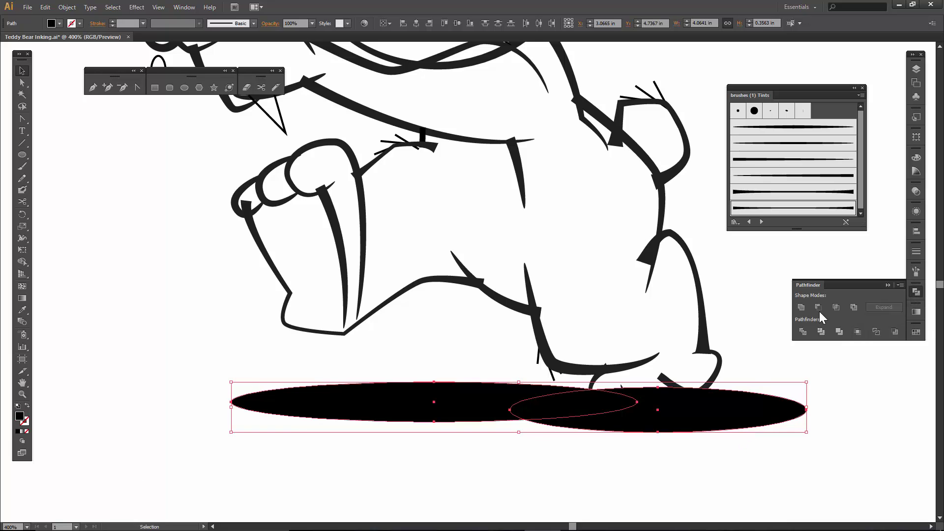
pyautogui.click(801, 308)
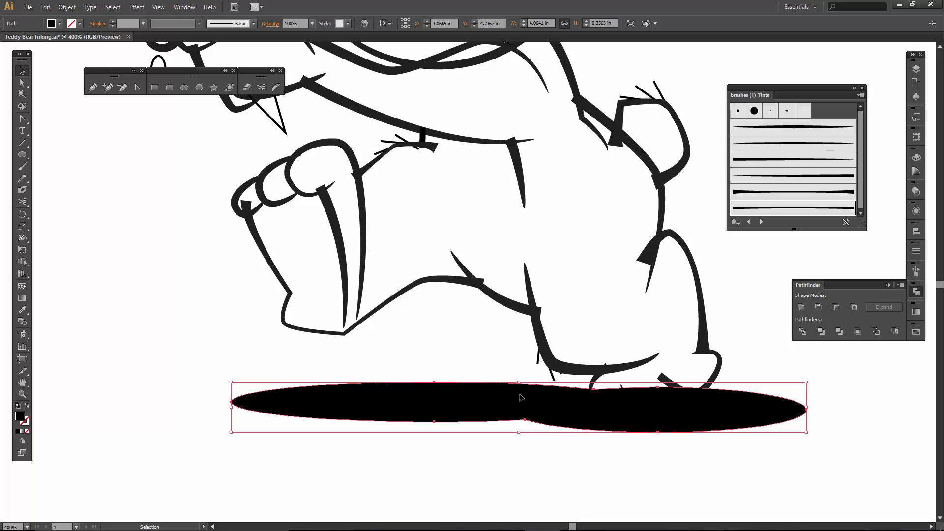
pyautogui.rightClick(521, 397)
pyautogui.moveTo(547, 370)
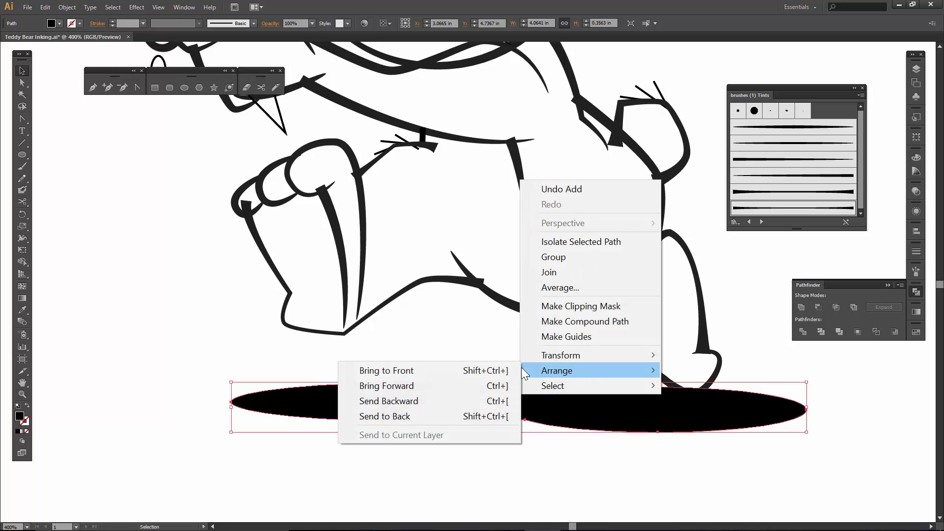
pyautogui.click(439, 417)
pyautogui.hotkey('ctrl', 'shift', 'a')
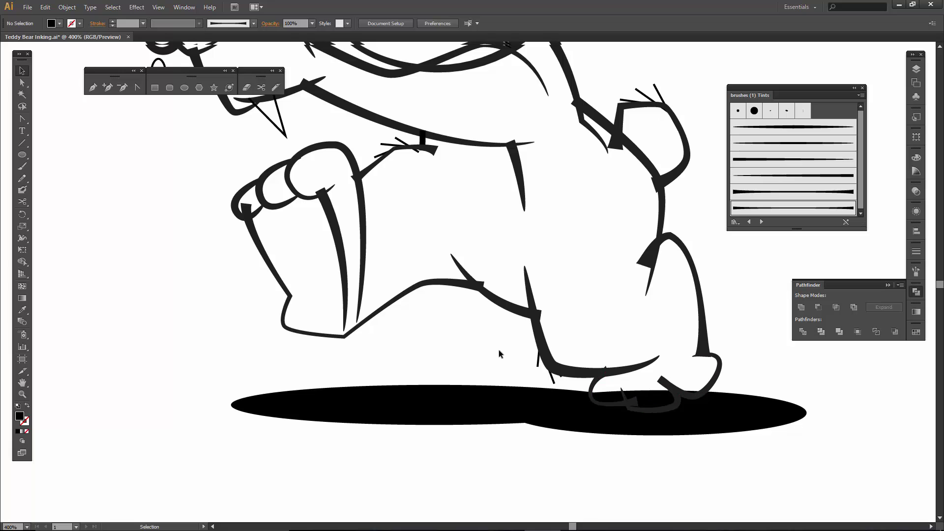
# - Zoom in on the ear and give the three eyelash strokes a thicker tapered brush
pyautogui.moveTo(532, 292); pyautogui.dragTo(528, 379)
pyautogui.moveTo(456, 219); pyautogui.dragTo(505, 339)
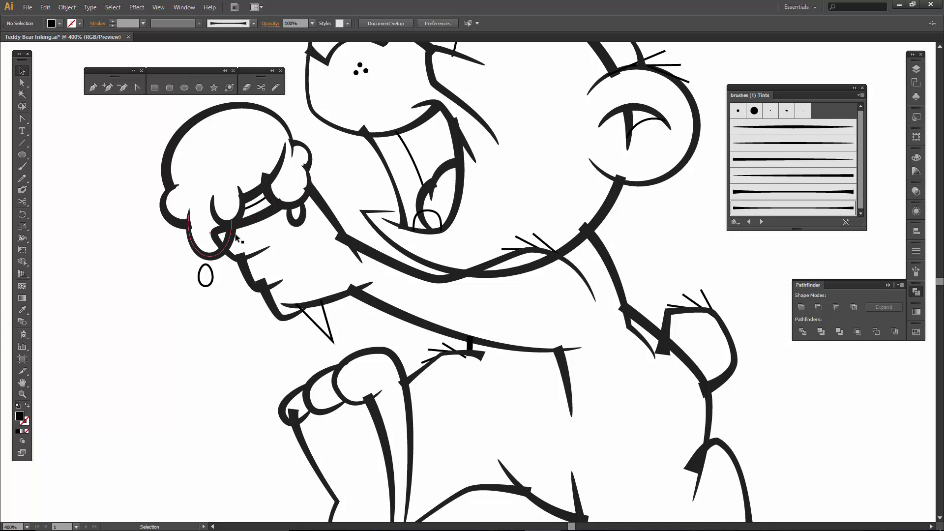
pyautogui.moveTo(237, 238); pyautogui.dragTo(246, 350)
pyautogui.moveTo(351, 213); pyautogui.dragTo(269, 213)
pyautogui.hotkey('ctrl', 'space')
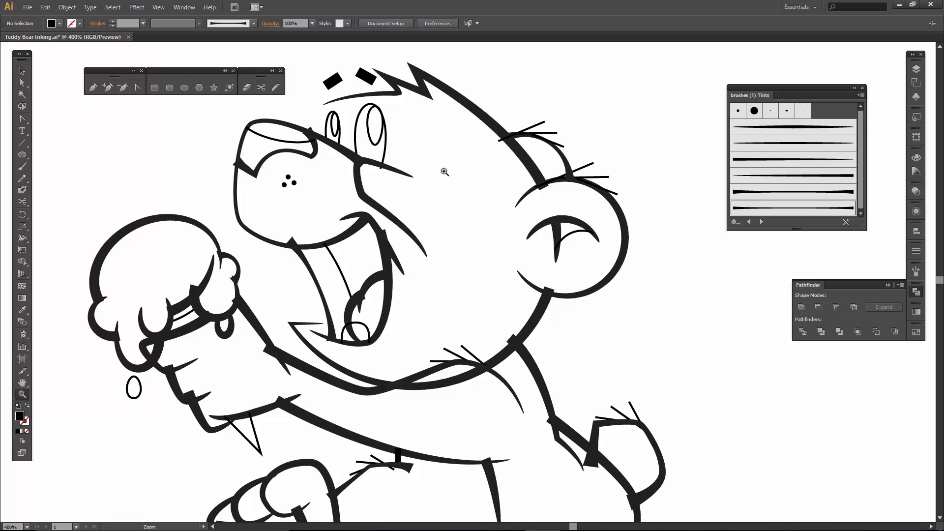
pyautogui.moveTo(453, 107); pyautogui.dragTo(638, 270)
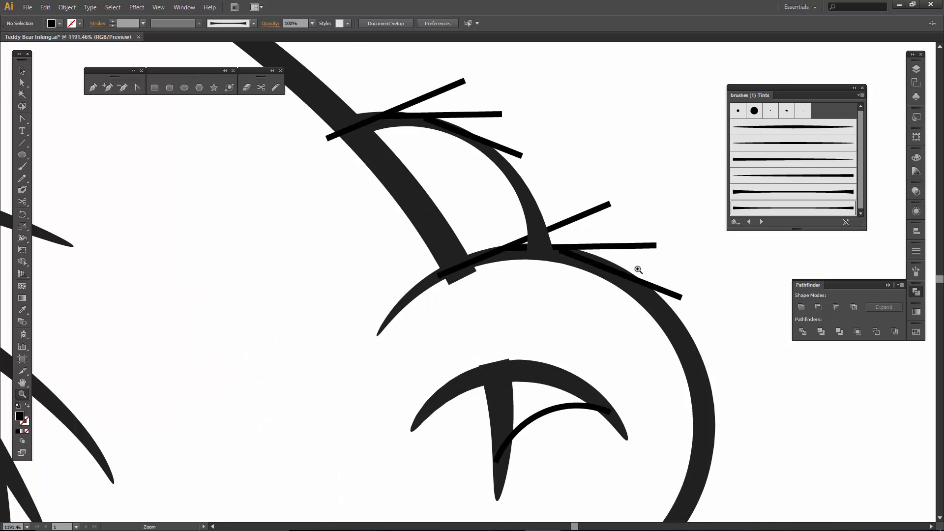
pyautogui.press('v')
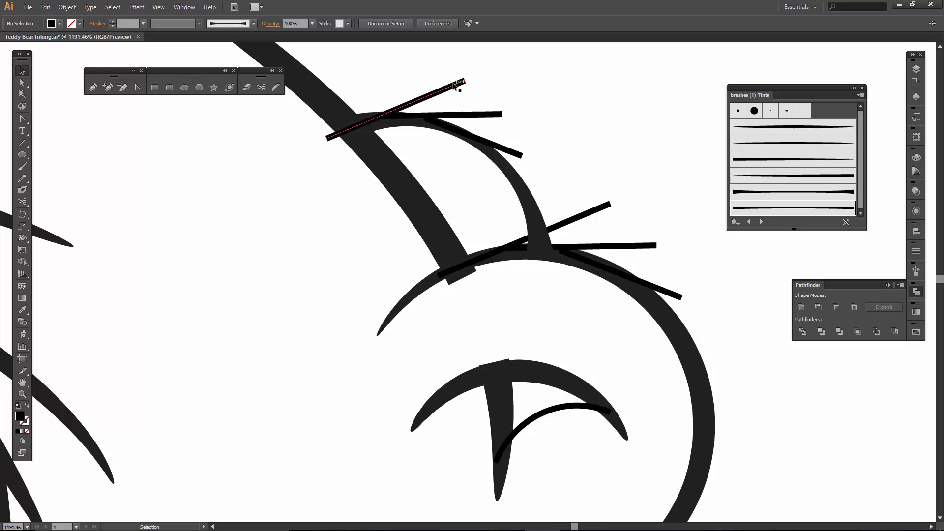
pyautogui.click(457, 83)
pyautogui.keyDown('shift'); pyautogui.click(489, 116); pyautogui.keyUp('shift')
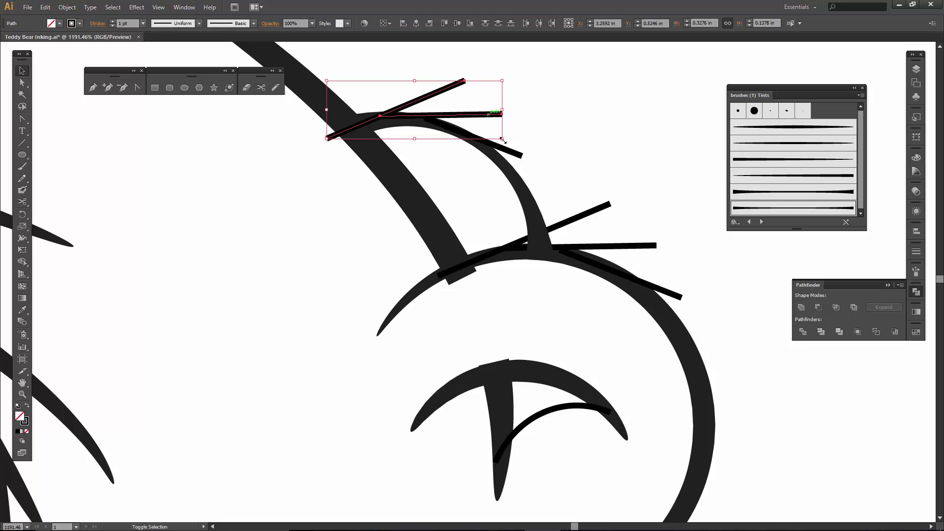
pyautogui.keyDown('shift'); pyautogui.click(519, 155); pyautogui.keyUp('shift')
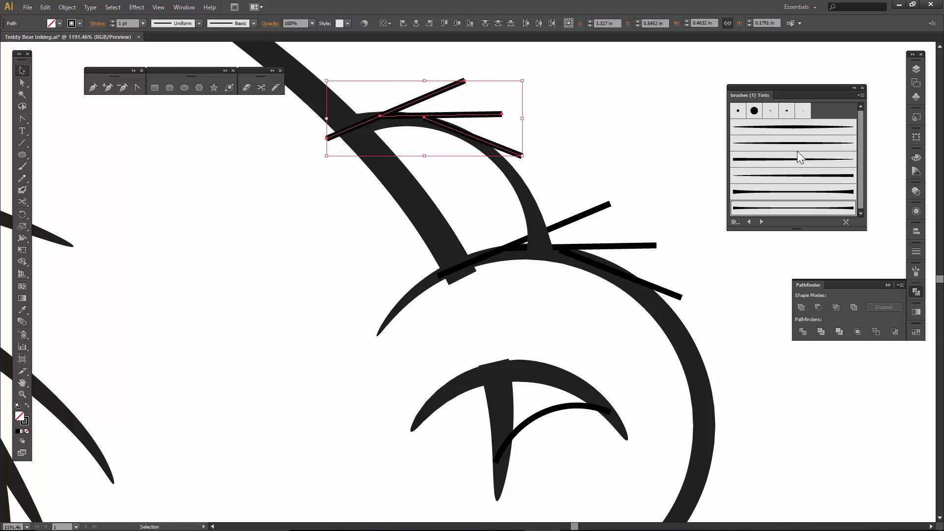
pyautogui.click(781, 146)
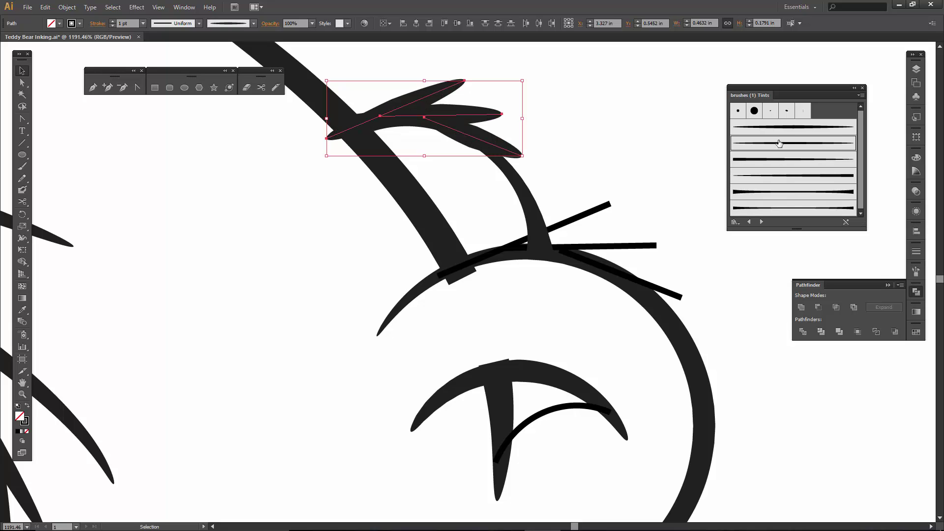
pyautogui.click(783, 165)
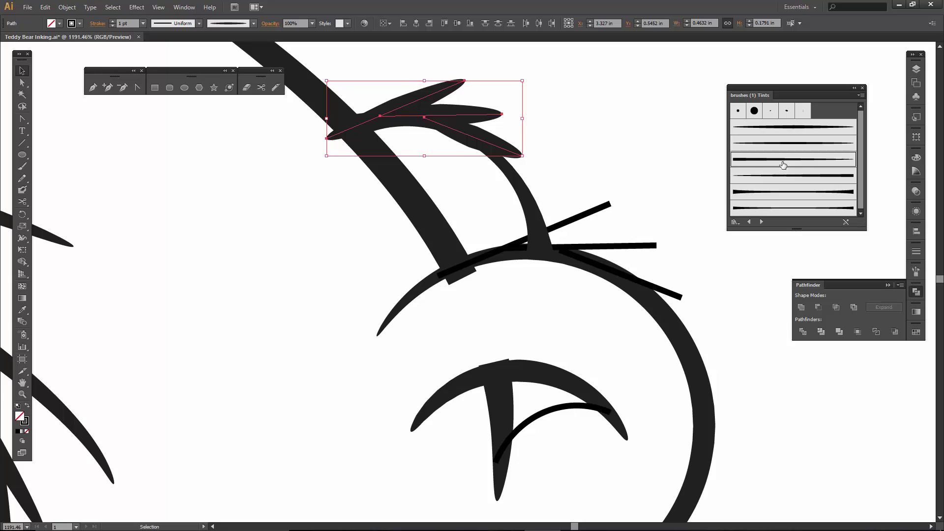
pyautogui.click(647, 144)
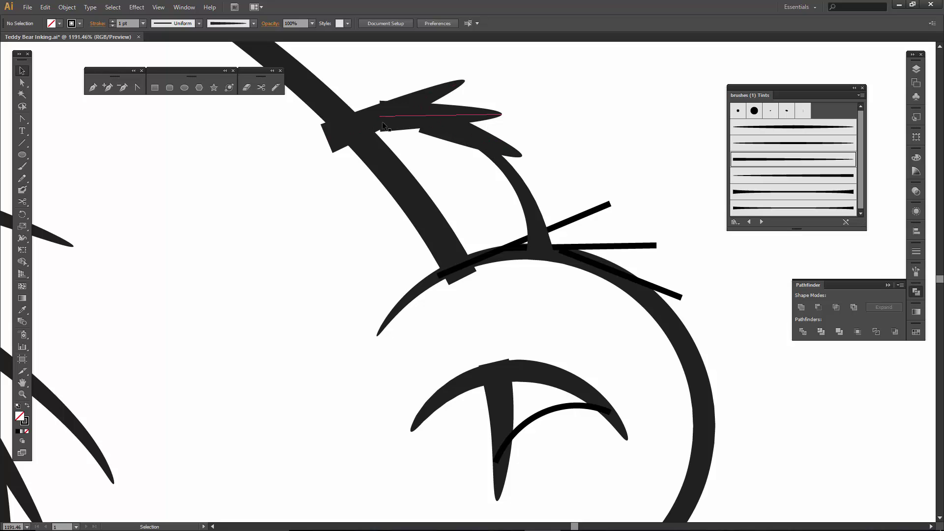
# - Move one eyelash's left anchor slightly left
pyautogui.press('a')
pyautogui.moveTo(380, 118); pyautogui.dragTo(372, 116)
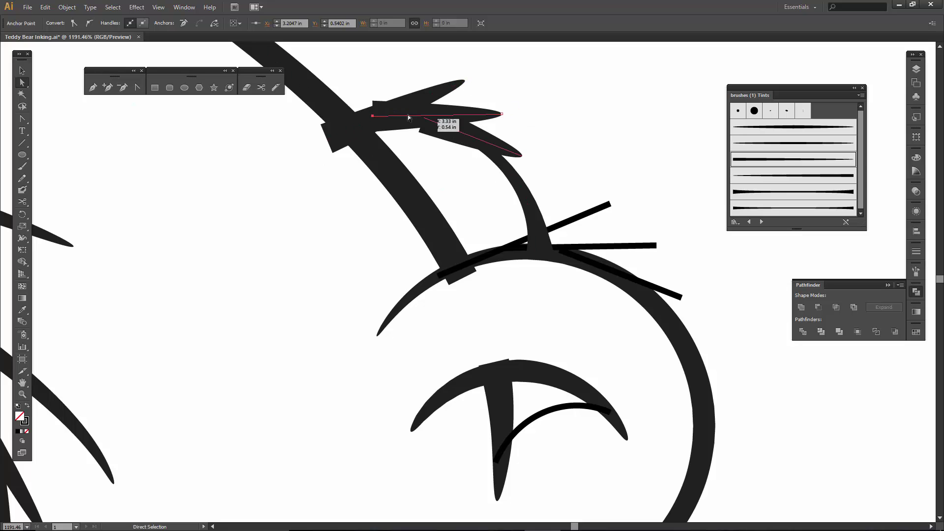
pyautogui.moveTo(554, 295); pyautogui.dragTo(432, 190)
# - Apply a tapered brush to the angled, horizontal and lower eyelash strokes
pyautogui.press('v')
pyautogui.click(494, 103)
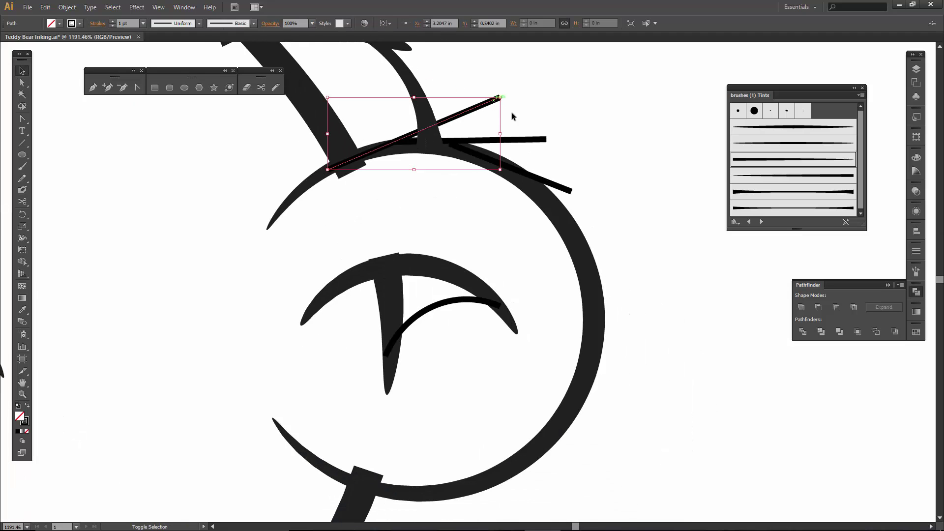
pyautogui.keyDown('shift'); pyautogui.click(540, 139); pyautogui.keyUp('shift')
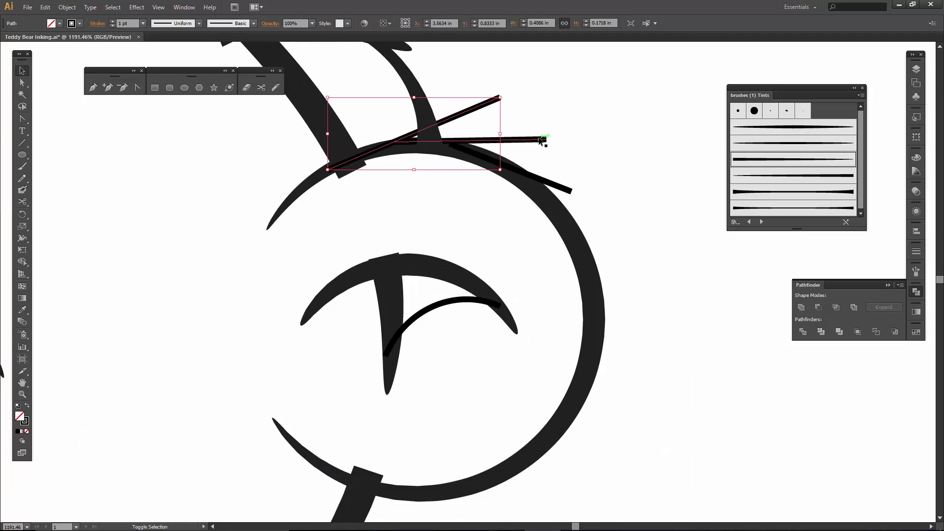
pyautogui.keyDown('shift'); pyautogui.click(571, 192); pyautogui.keyUp('shift')
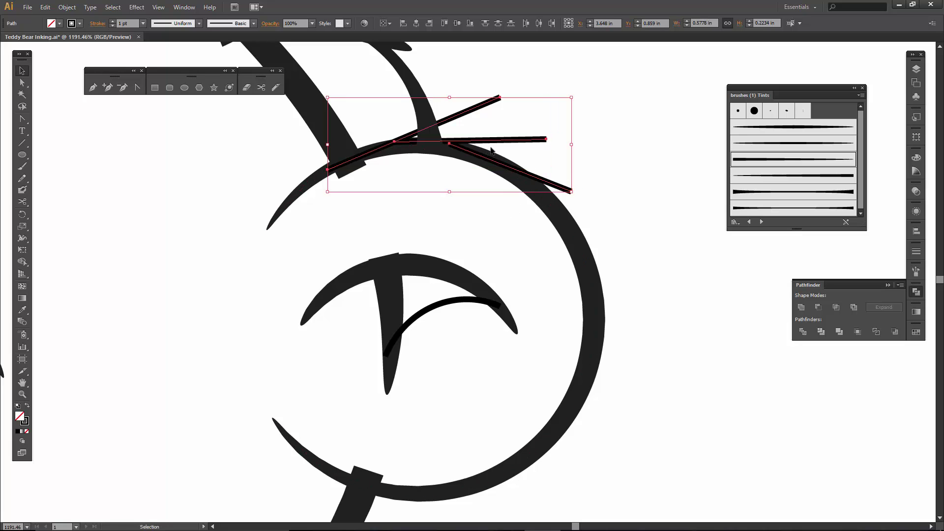
pyautogui.click(770, 162)
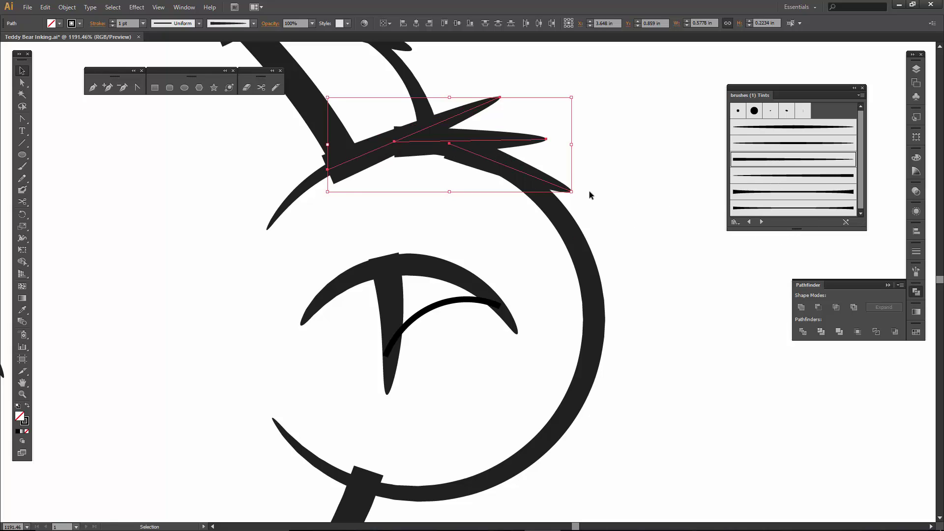
# - Reposition the eyelash end anchors so the stroke crosses onto the head outline
pyautogui.press('a')
pyautogui.click(326, 185)
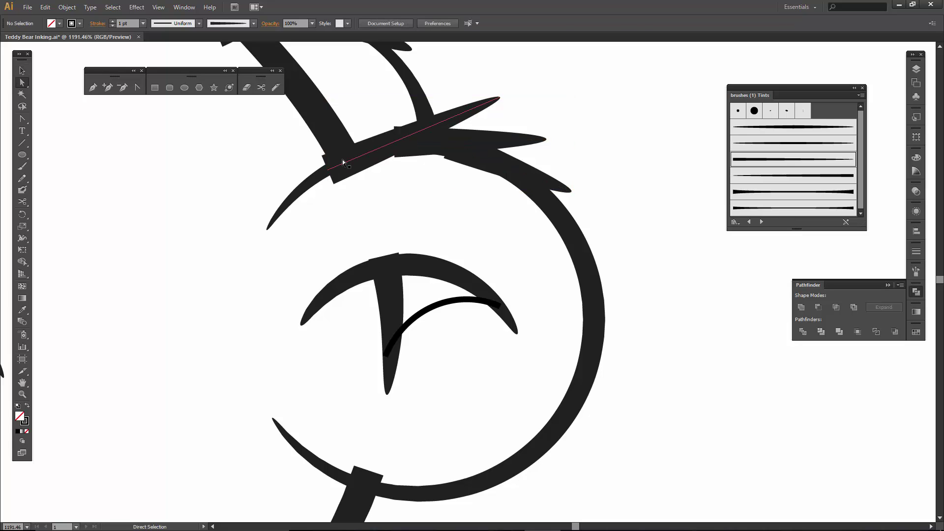
pyautogui.click(332, 168)
pyautogui.moveTo(329, 170); pyautogui.dragTo(323, 183)
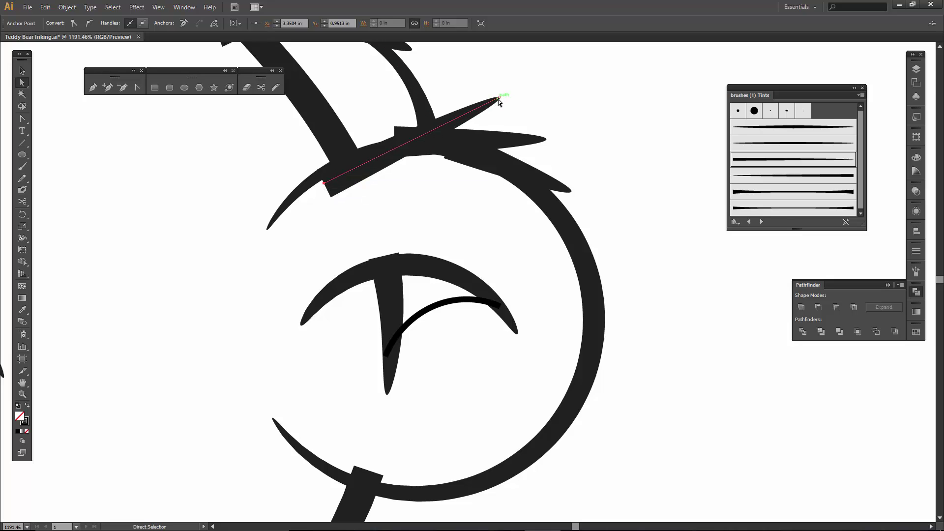
pyautogui.moveTo(499, 98); pyautogui.dragTo(477, 93)
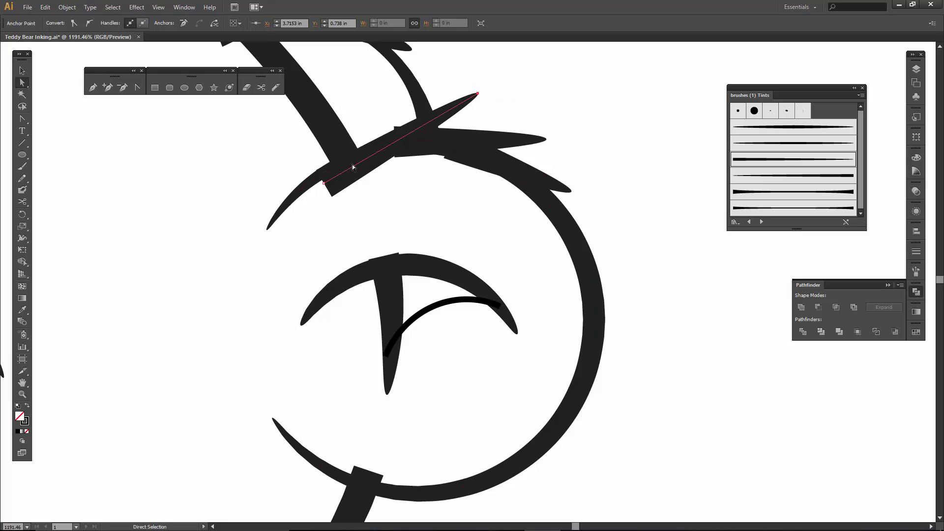
pyautogui.moveTo(326, 185); pyautogui.dragTo(325, 187)
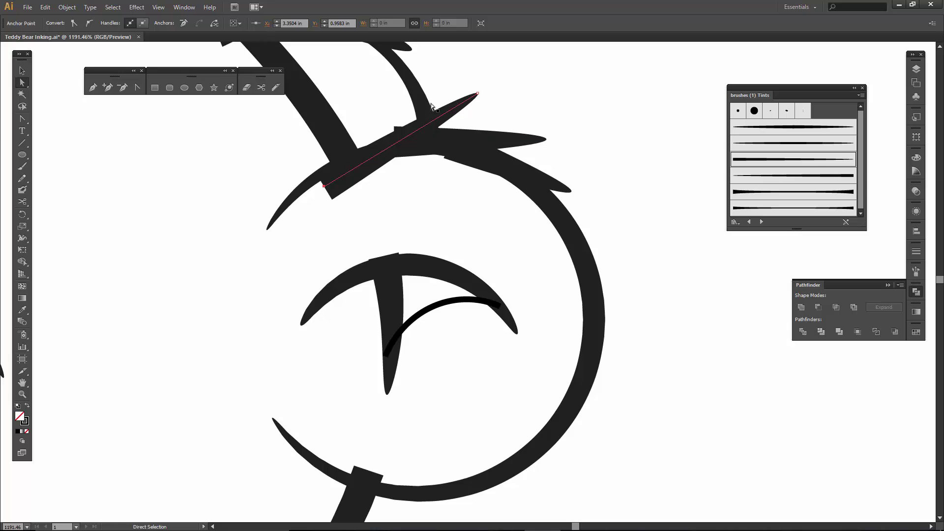
pyautogui.moveTo(477, 93); pyautogui.dragTo(478, 95)
pyautogui.hotkey('ctrl', '-')
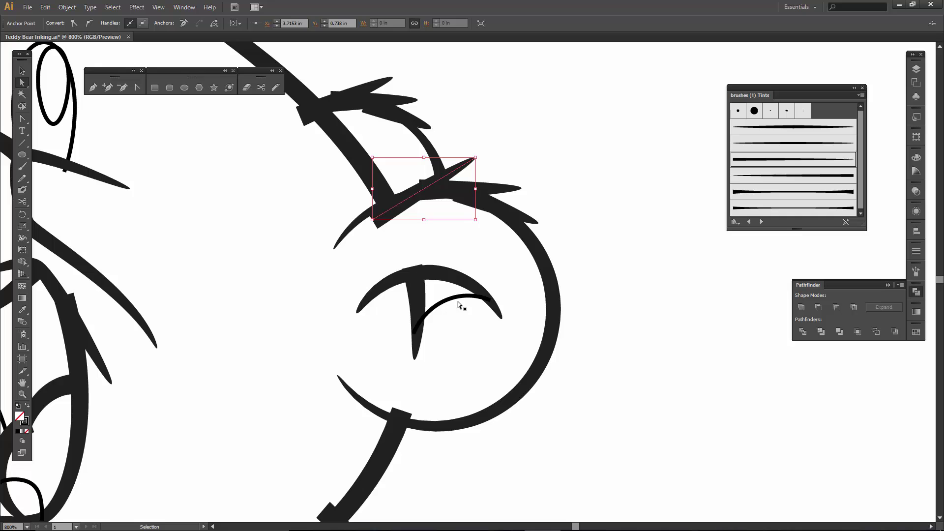
pyautogui.press('space')
# - Apply the tapered brush to the three thin fur strokes on the curved outline
pyautogui.moveTo(282, 354)
pyautogui.mouseDown()
pyautogui.moveTo(571, 236)
pyautogui.moveTo(451, 299)
pyautogui.moveTo(455, 283)
pyautogui.mouseUp()
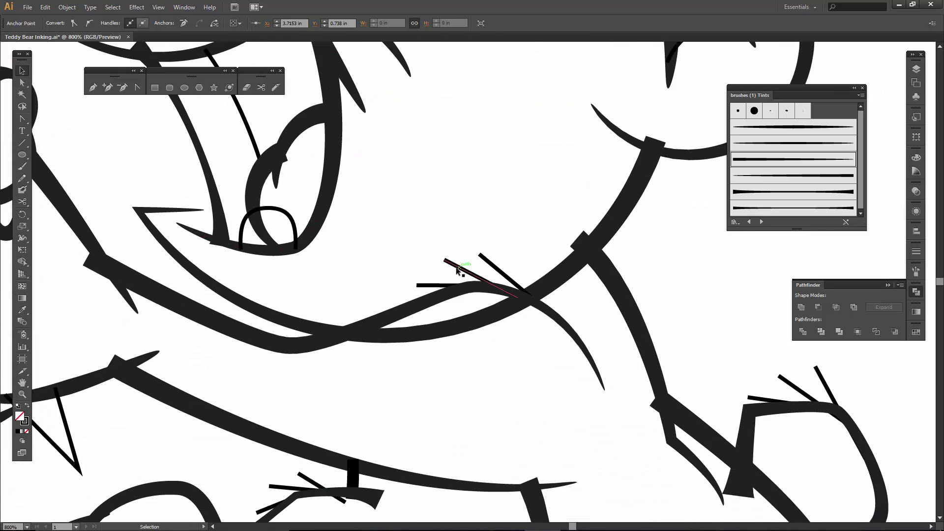
pyautogui.keyDown('shift'); pyautogui.click(431, 284); pyautogui.keyUp('shift')
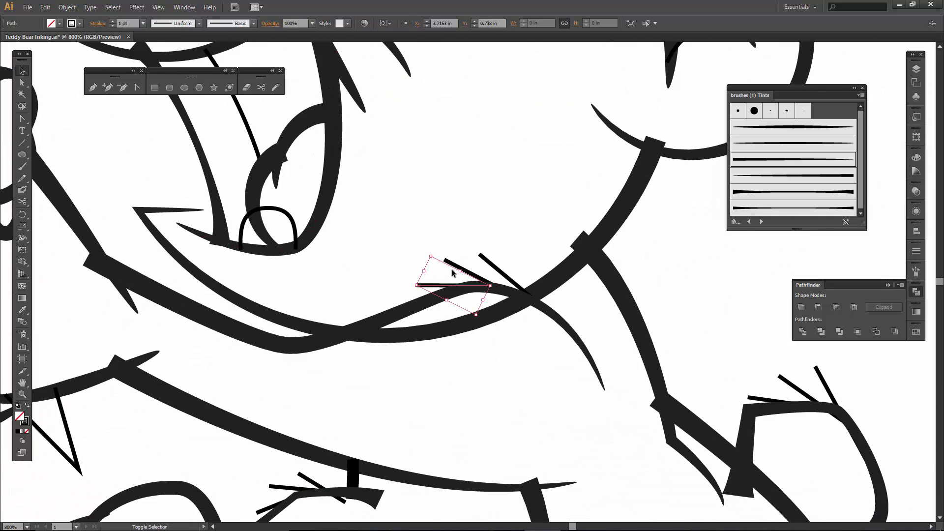
pyautogui.keyDown('shift'); pyautogui.click(495, 266); pyautogui.keyUp('shift')
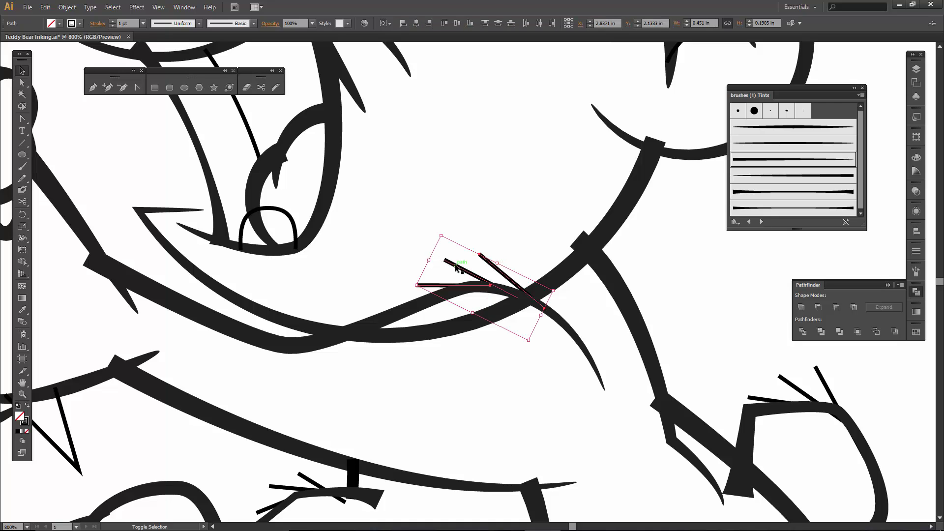
pyautogui.keyDown('shift'); pyautogui.click(456, 266); pyautogui.keyUp('shift')
pyautogui.click(760, 158)
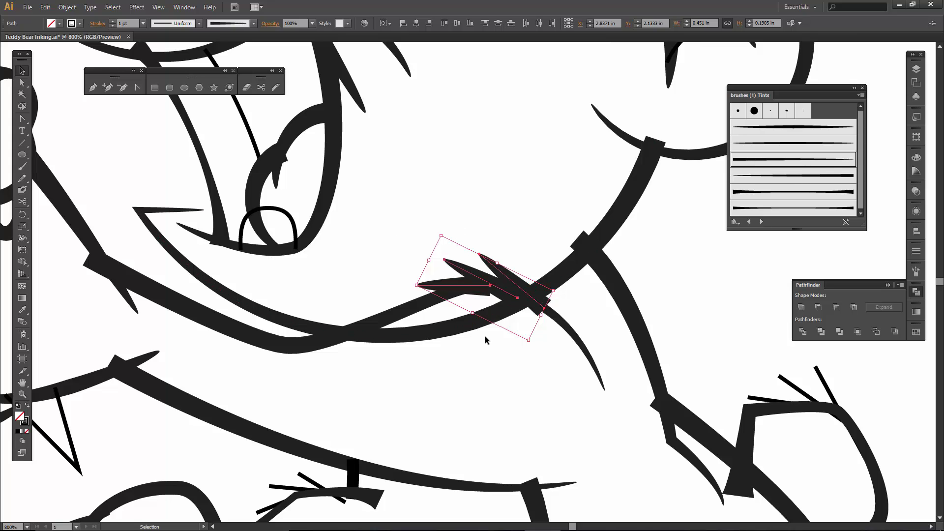
# - Pull the diagonal spike's lower end point down-left into the outline
pyautogui.press('a')
pyautogui.click(545, 309)
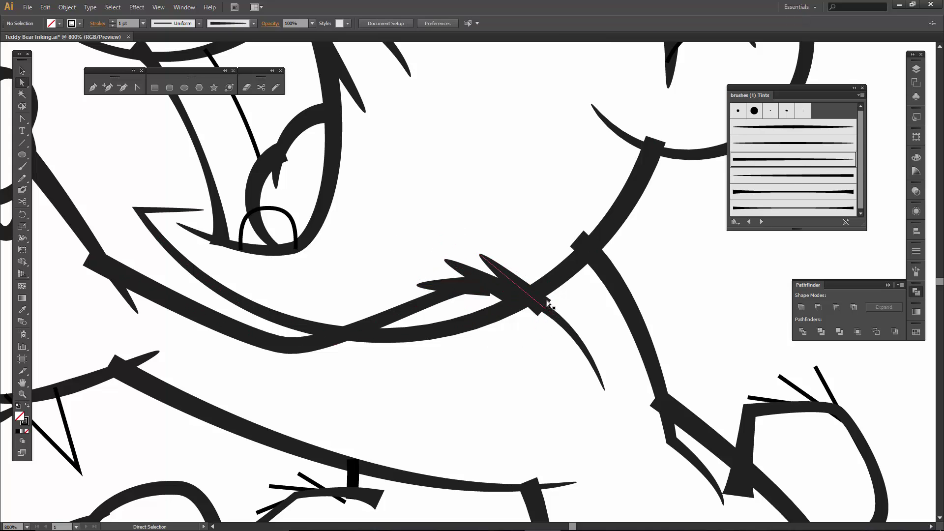
pyautogui.moveTo(545, 308); pyautogui.dragTo(539, 311)
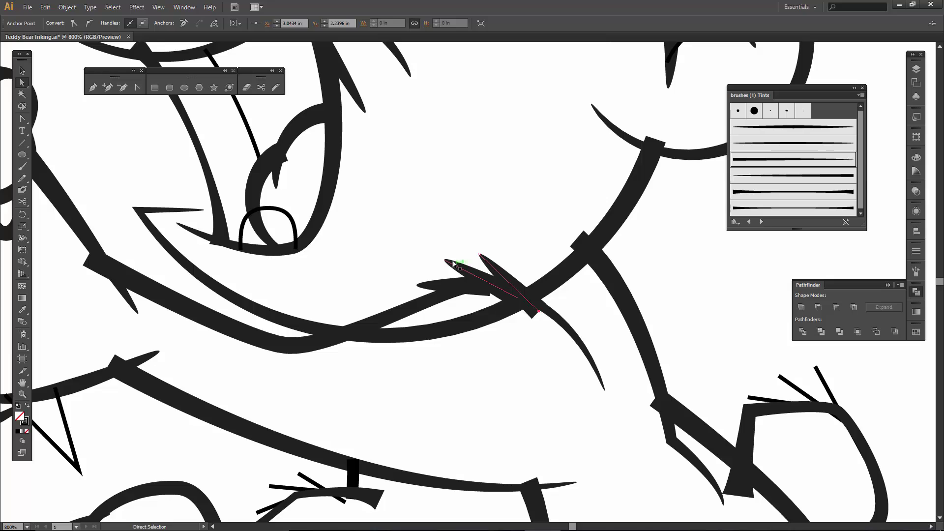
pyautogui.press('z')
pyautogui.moveTo(405, 228); pyautogui.dragTo(565, 359)
pyautogui.press('a')
pyautogui.moveTo(688, 359); pyautogui.dragTo(688, 360)
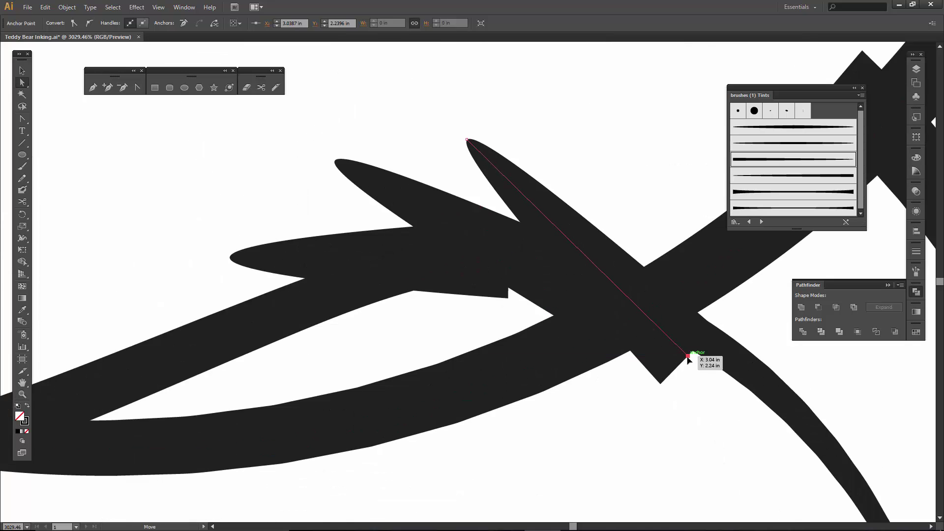
# - Apply the tapered brush to three more thin strokes at the outline's bend
pyautogui.click(462, 366)
pyautogui.hotkey('ctrl', '-')
pyautogui.hotkey('ctrl', '-')
pyautogui.hotkey('ctrl', '-')
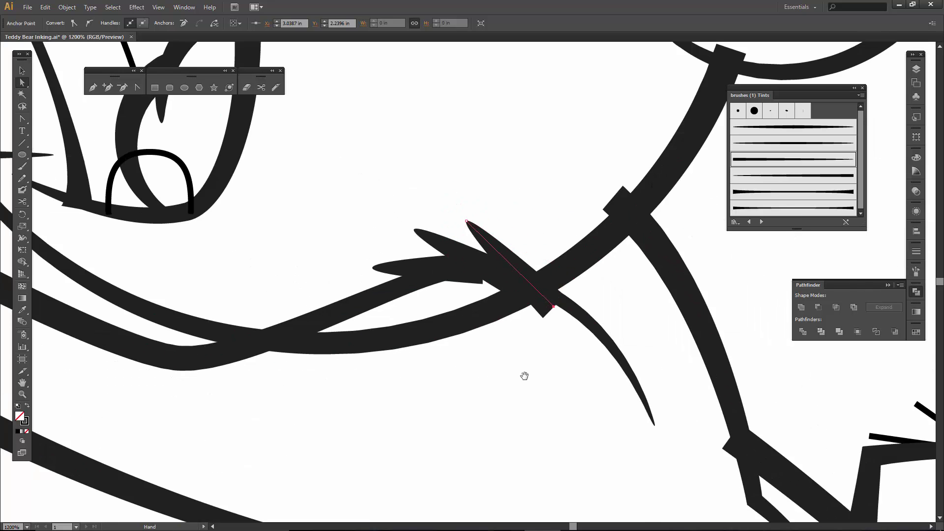
pyautogui.moveTo(510, 370); pyautogui.dragTo(115, 308)
pyautogui.click(115, 308)
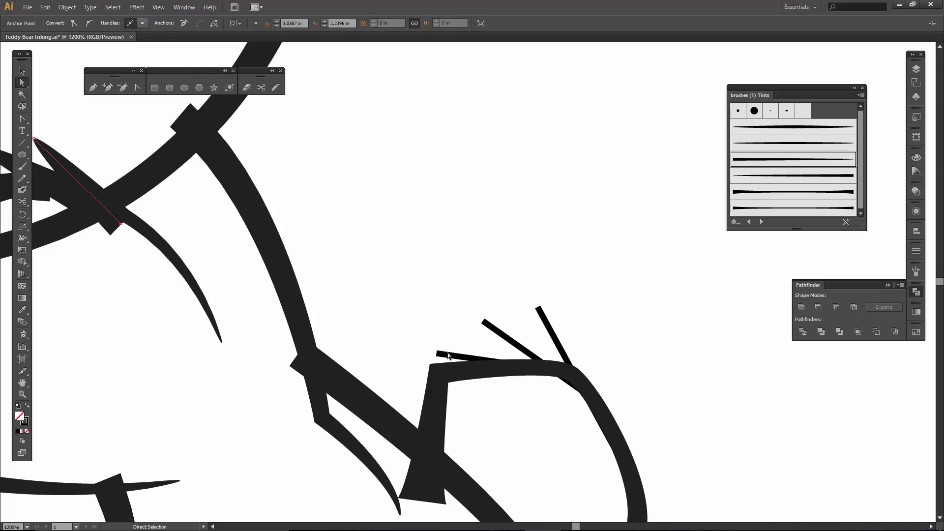
pyautogui.click(448, 356)
pyautogui.click(445, 356)
pyautogui.keyDown('shift'); pyautogui.click(492, 327); pyautogui.keyUp('shift')
pyautogui.keyDown('shift'); pyautogui.click(549, 328); pyautogui.keyUp('shift')
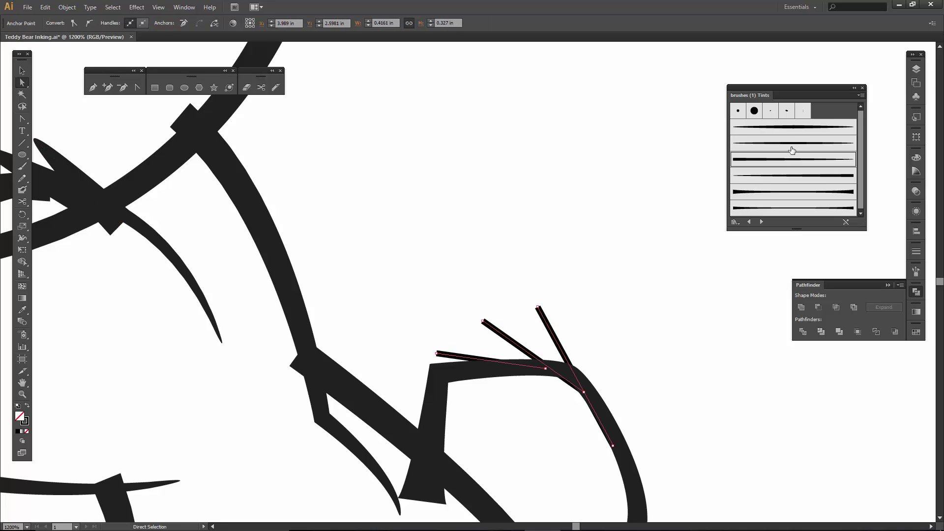
pyautogui.click(785, 164)
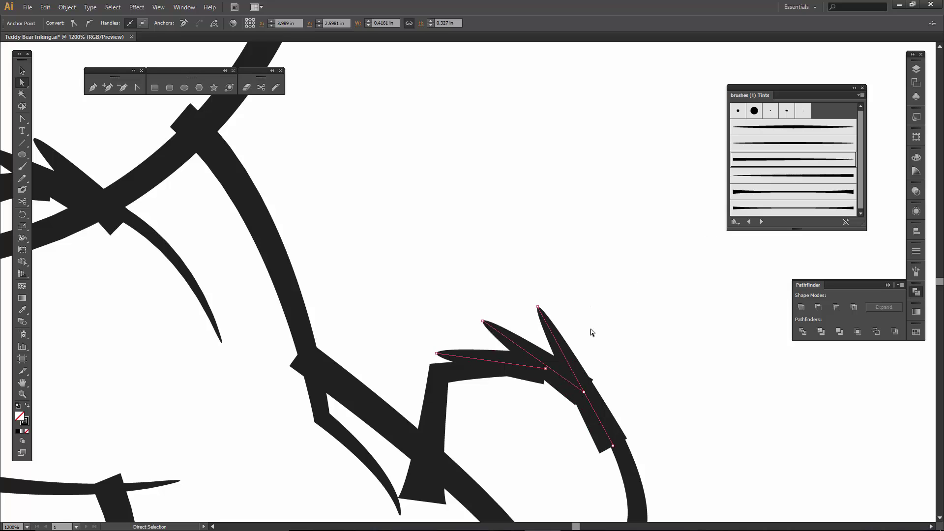
# - Reposition the spikes' base and tip points so each sprouts from the outline
pyautogui.moveTo(619, 351); pyautogui.dragTo(572, 233)
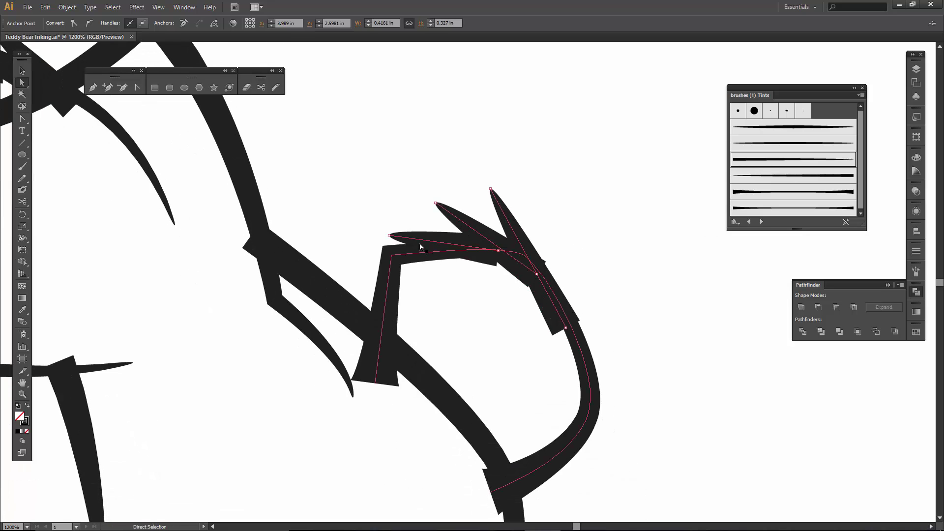
pyautogui.moveTo(389, 236); pyautogui.dragTo(402, 229)
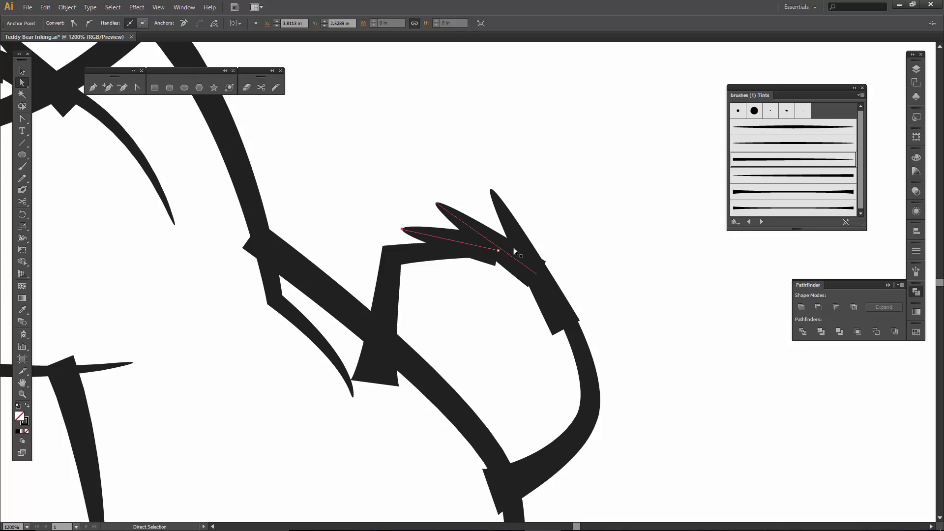
pyautogui.click(555, 311)
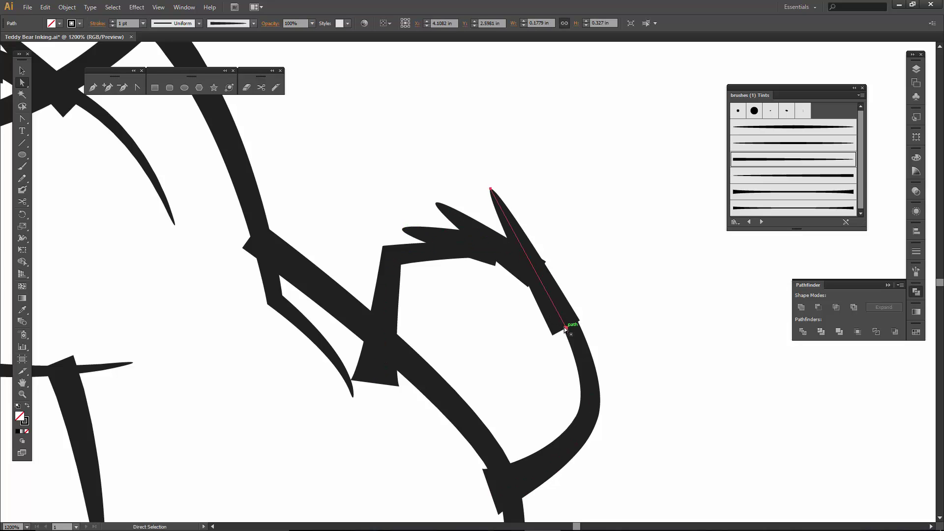
pyautogui.click(564, 326)
pyautogui.moveTo(565, 328); pyautogui.dragTo(567, 340)
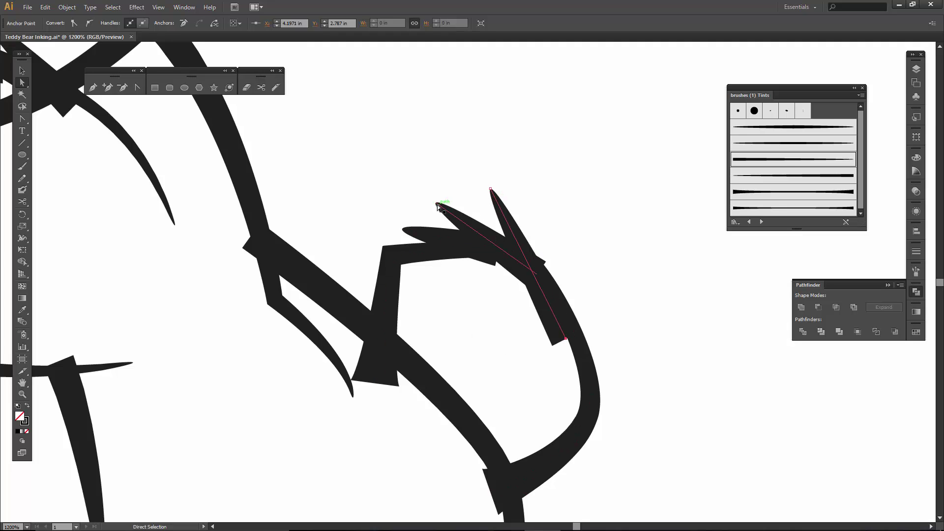
pyautogui.moveTo(435, 203); pyautogui.dragTo(446, 206)
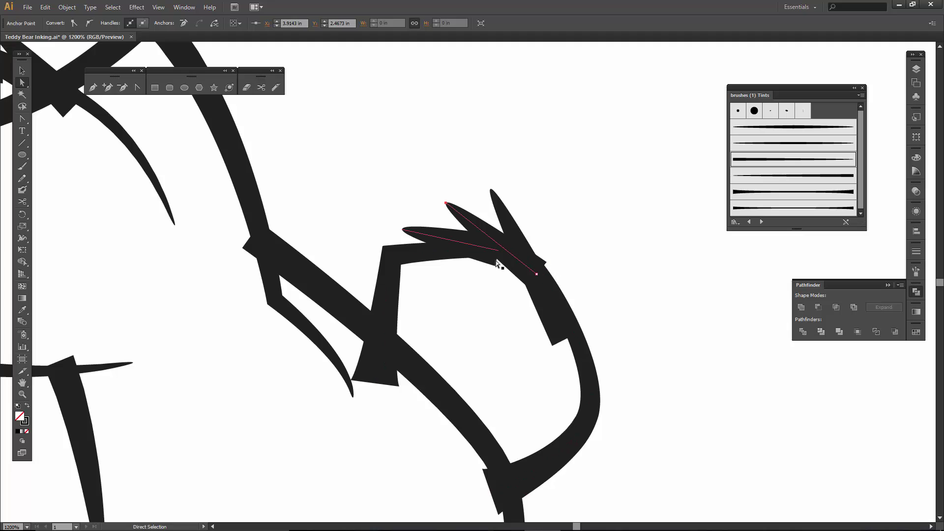
pyautogui.moveTo(402, 229)
pyautogui.mouseDown()
pyautogui.moveTo(519, 219)
pyautogui.moveTo(350, 411)
pyautogui.moveTo(411, 194)
pyautogui.moveTo(529, 336)
pyautogui.moveTo(450, 254)
pyautogui.mouseUp()
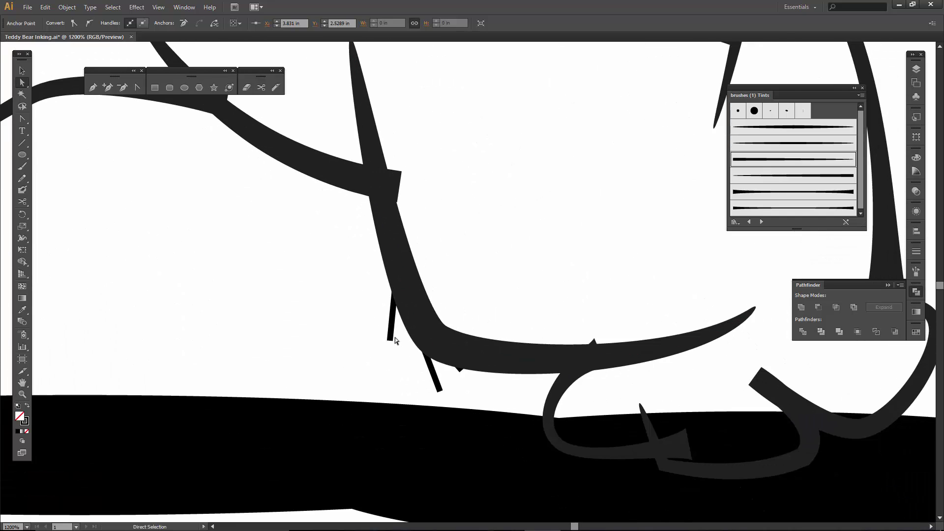
# - Select the two small strokes and the large curved outline above the ground shadow
pyautogui.press('v')
pyautogui.click(390, 337)
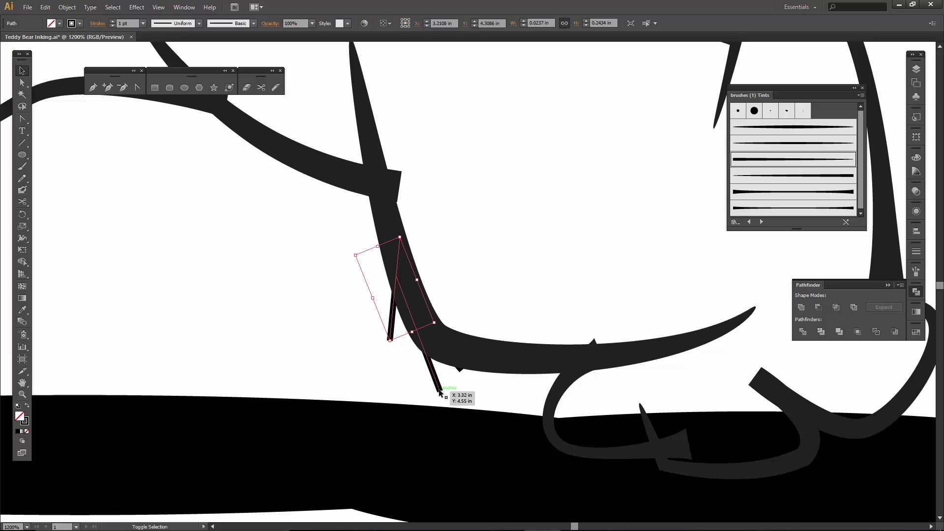
pyautogui.keyDown('shift'); pyautogui.click(439, 379); pyautogui.keyUp('shift')
pyautogui.click(485, 381)
pyautogui.click(462, 372)
pyautogui.click(461, 372)
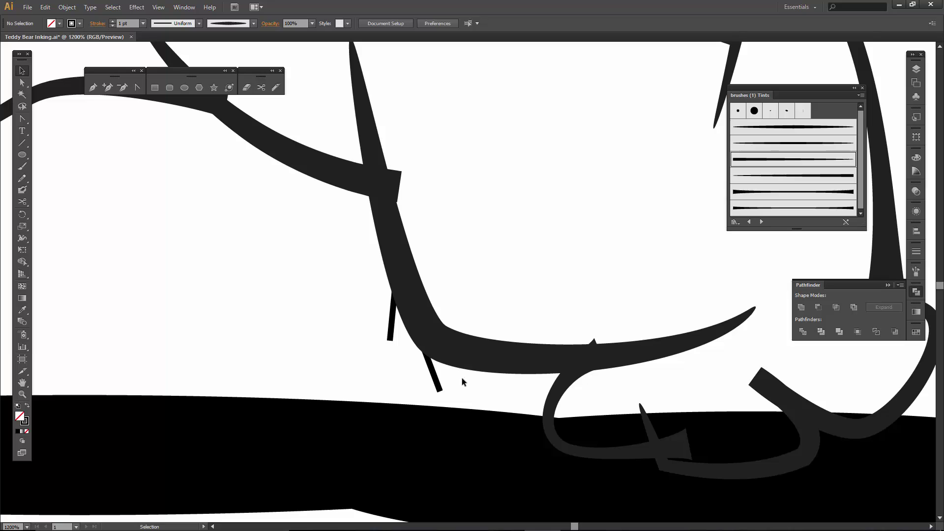
# - Pull the small stroke's bottom anchor up-left into the outline, then fit the whole bear in view
pyautogui.press('a')
pyautogui.moveTo(439, 390); pyautogui.dragTo(411, 366)
pyautogui.press('v')
pyautogui.press('a')
pyautogui.click(409, 367)
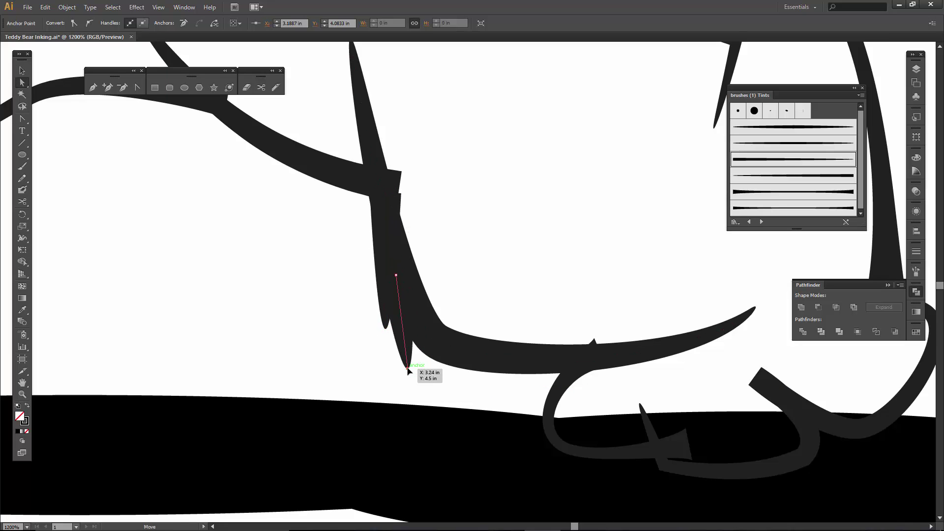
pyautogui.moveTo(408, 369); pyautogui.dragTo(411, 369)
pyautogui.click(392, 385)
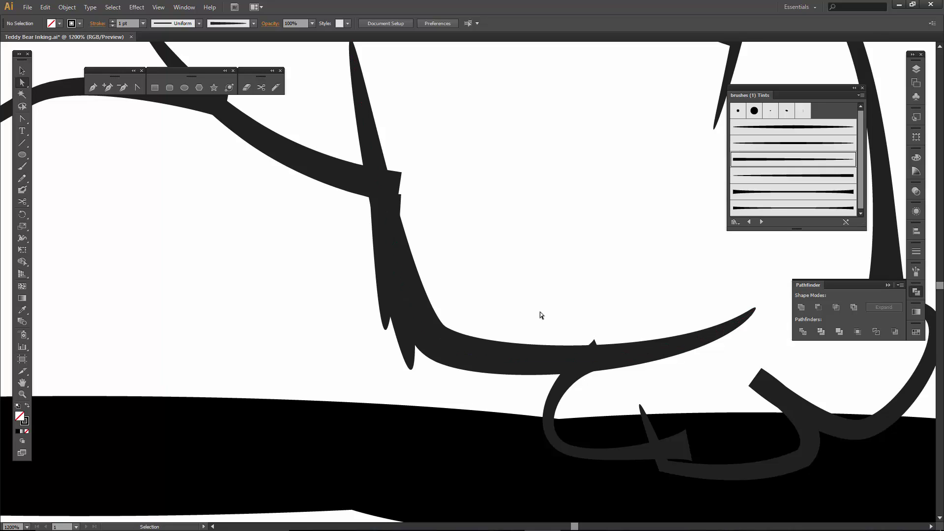
pyautogui.hotkey('ctrl', '0')
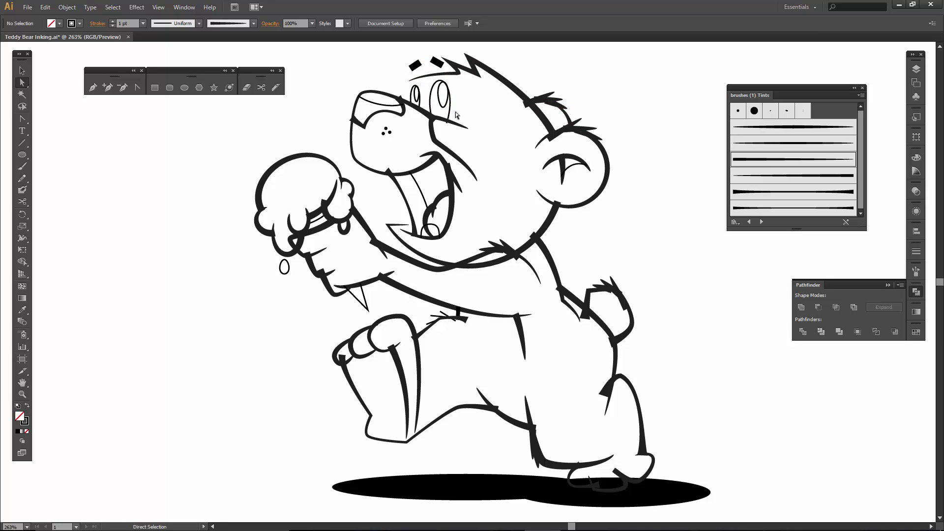
# - Zoom onto the eyes and narrow both inner eye ovals, one to about 0.098 in wide
pyautogui.press('z')
pyautogui.moveTo(433, 80); pyautogui.dragTo(484, 119)
pyautogui.press('v')
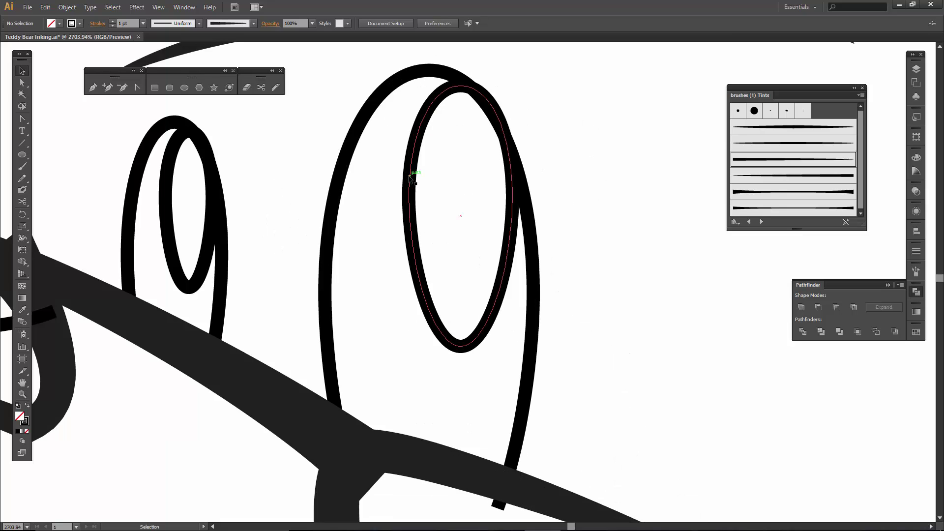
pyautogui.click(411, 178)
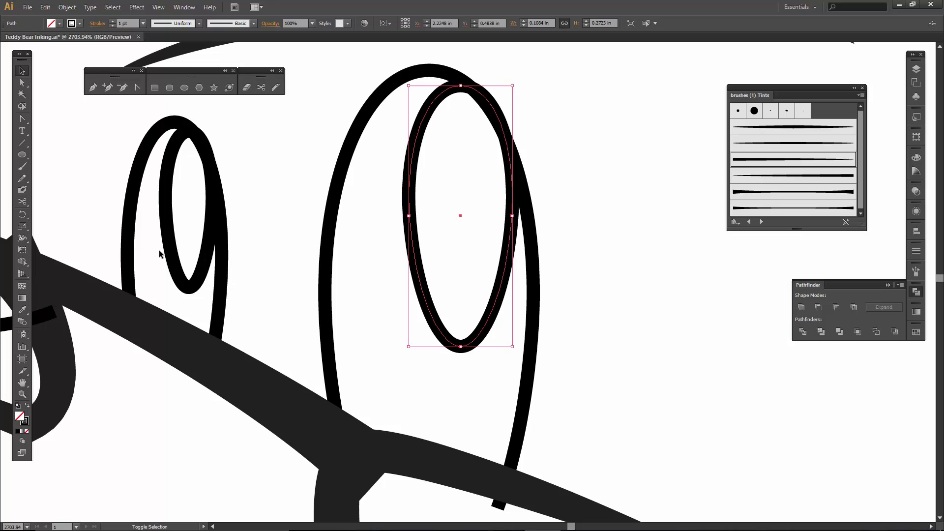
pyautogui.click(168, 235)
pyautogui.doubleClick(169, 236)
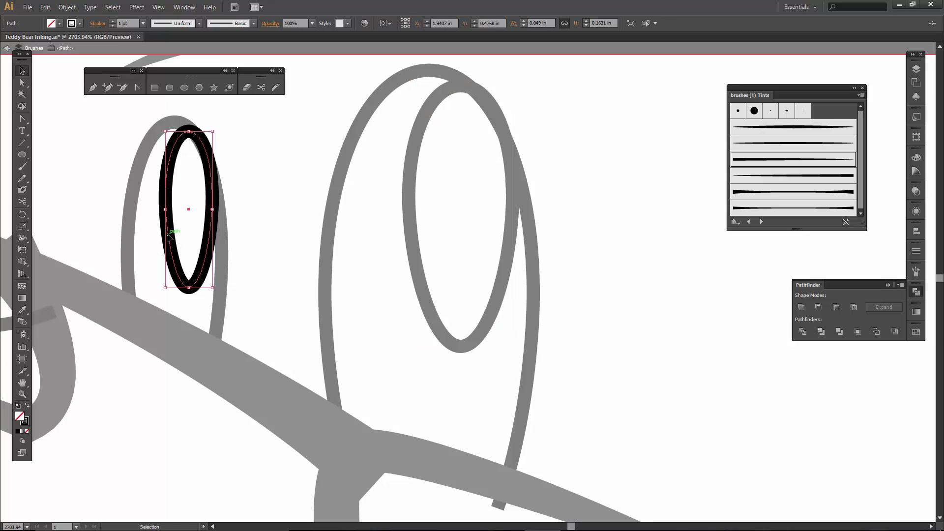
pyautogui.press('Escape')
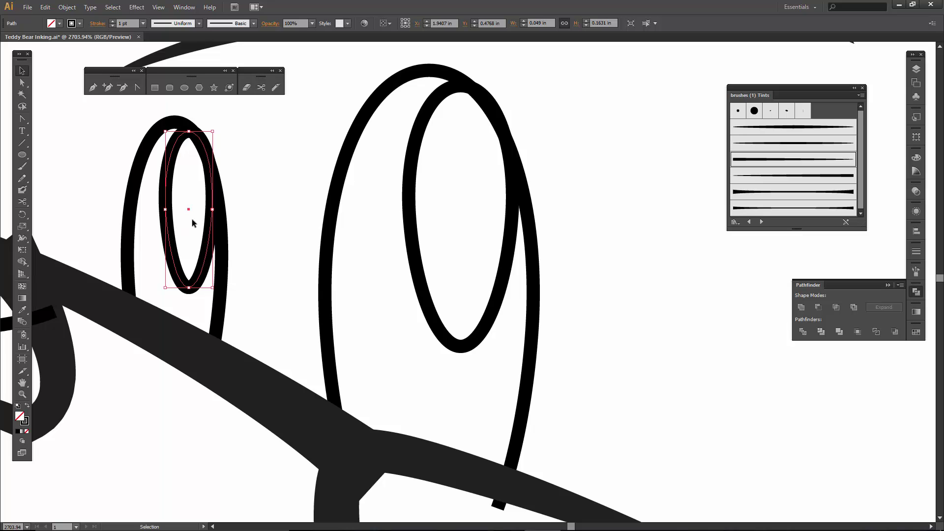
pyautogui.moveTo(212, 209); pyautogui.dragTo(208, 209)
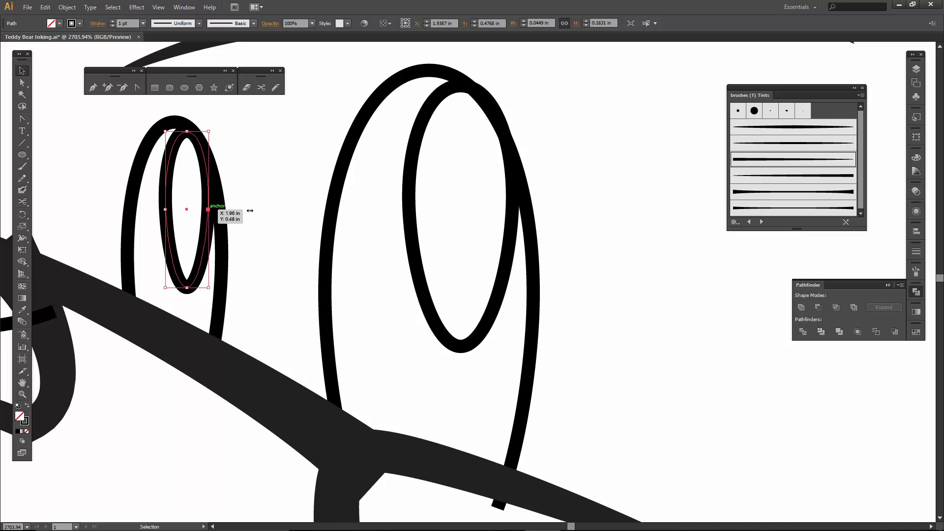
pyautogui.click(410, 203)
pyautogui.moveTo(511, 217); pyautogui.dragTo(502, 215)
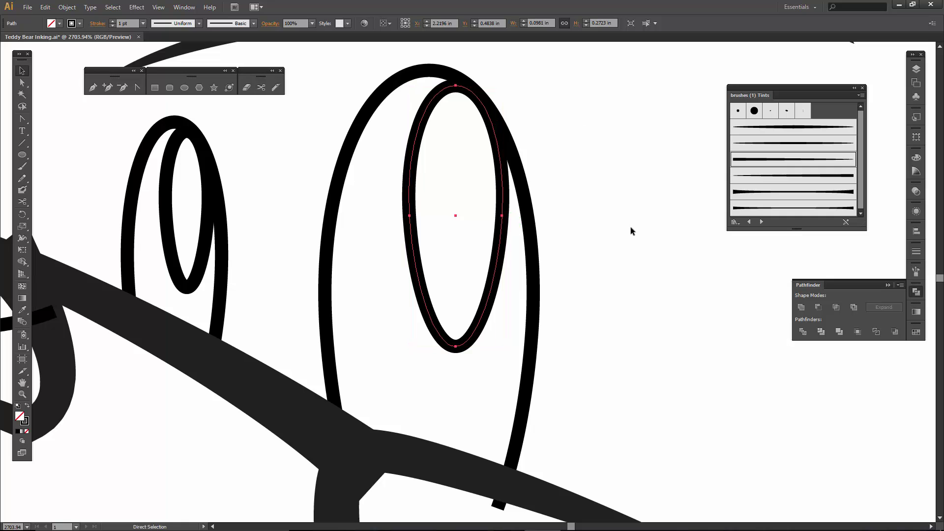
# - Fit the whole bear drawing in view and save the file
pyautogui.press('a')
pyautogui.hotkey('ctrl', '0')
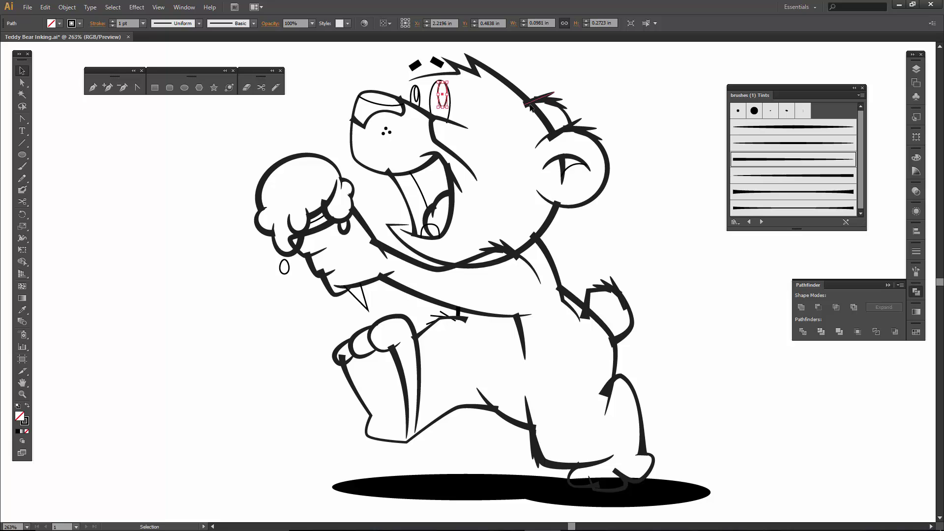
pyautogui.click(27, 7)
pyautogui.click(75, 116)
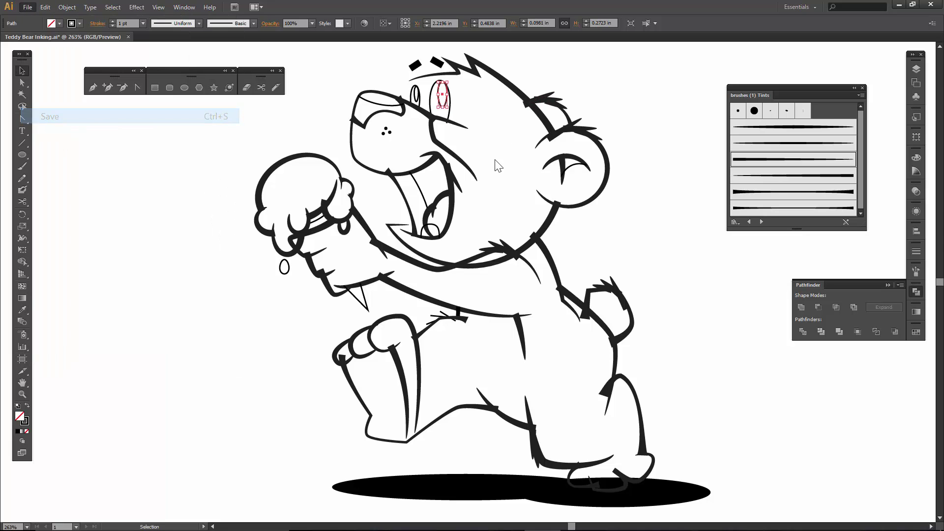
# - Duplicate the Brushes layer, hide the original, and rename the copy FLAT COLOR
pyautogui.click(915, 69)
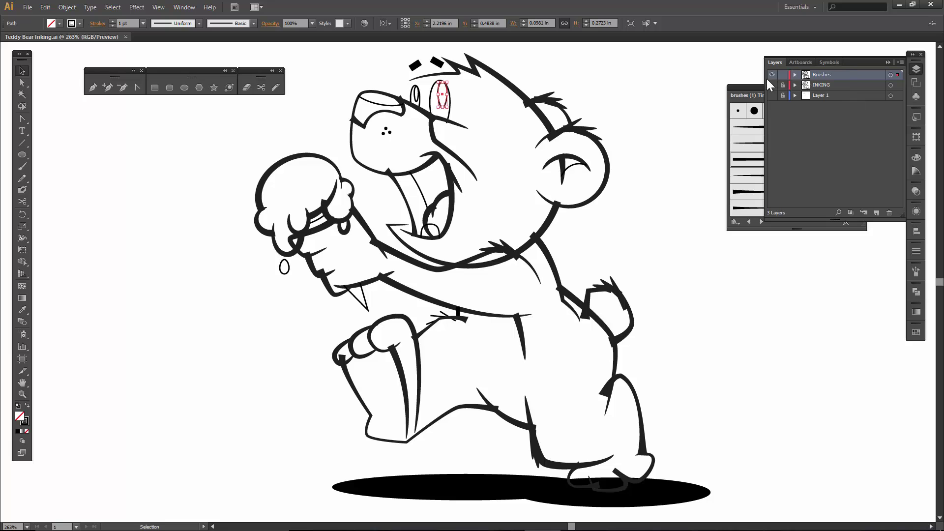
pyautogui.click(901, 62)
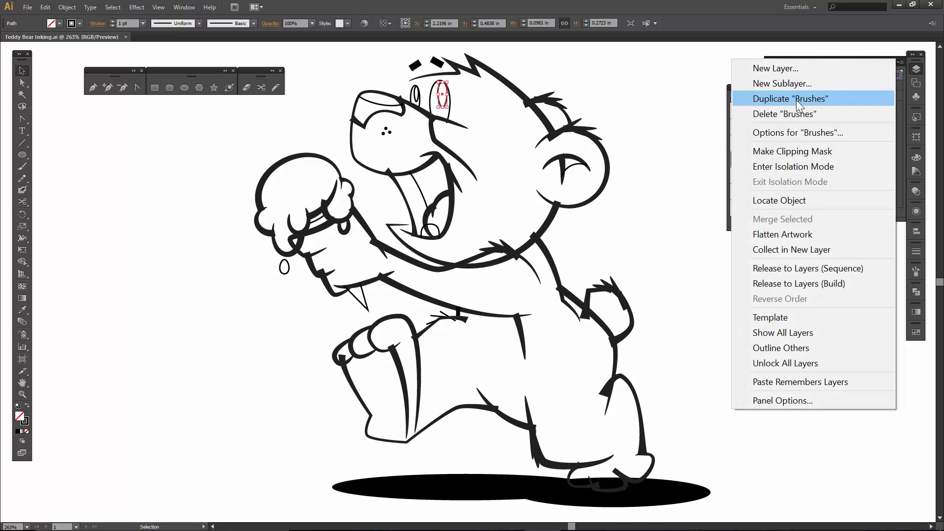
pyautogui.click(795, 100)
pyautogui.click(771, 85)
pyautogui.doubleClick(820, 73)
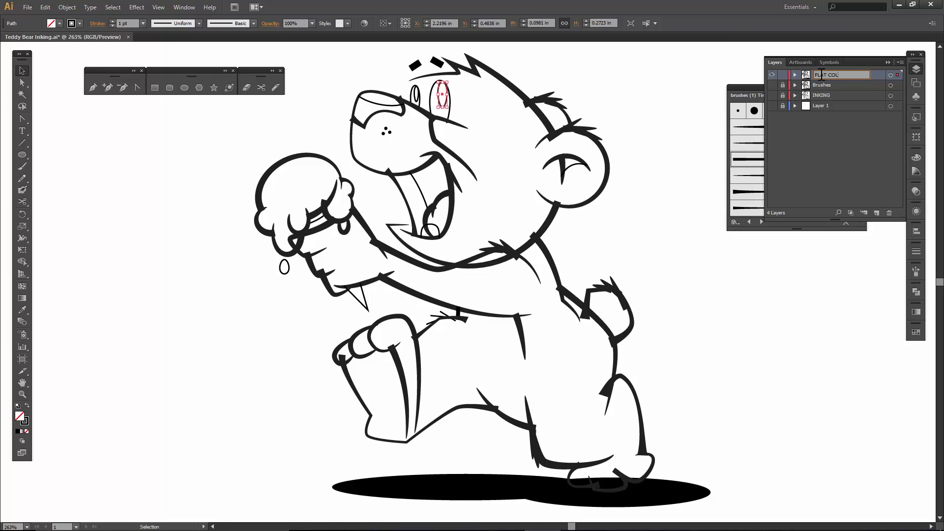
pyautogui.write('FLAT COLOR')
pyautogui.press('Return')
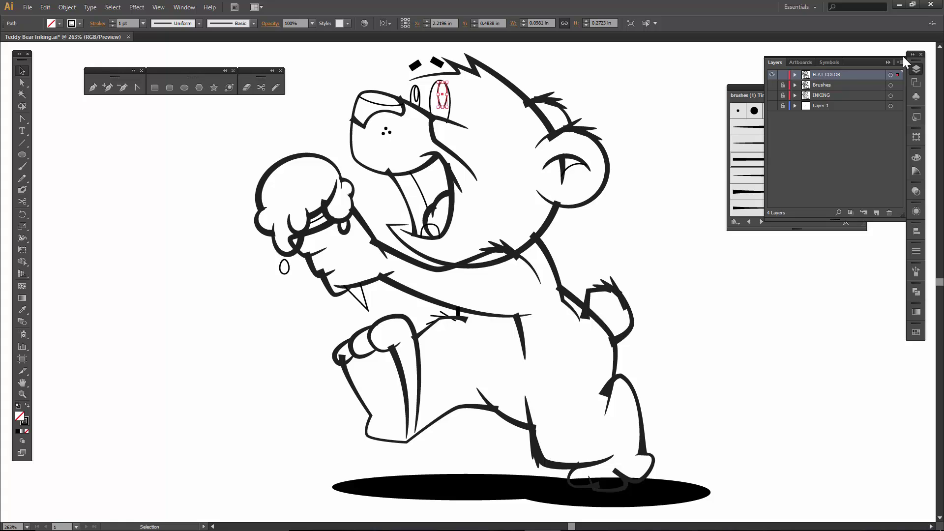
pyautogui.click(669, 90)
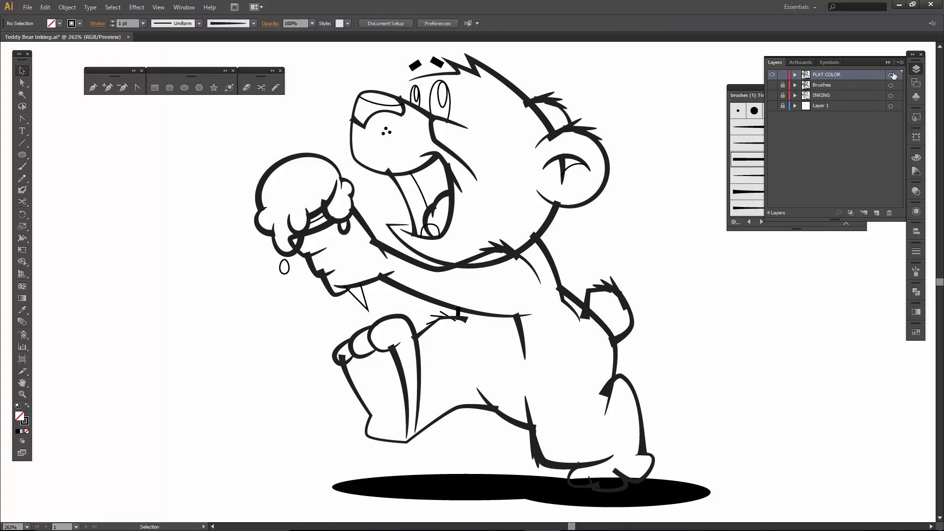
# - Expand the FLAT COLOR artwork with Expand Appearance, then Expand with Fill and Stroke
pyautogui.click(891, 75)
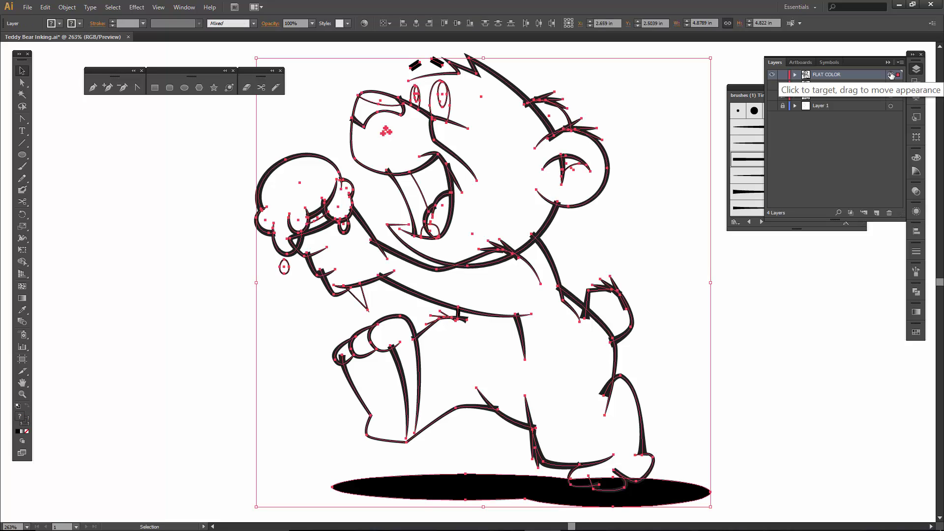
pyautogui.click(67, 7)
pyautogui.click(140, 167)
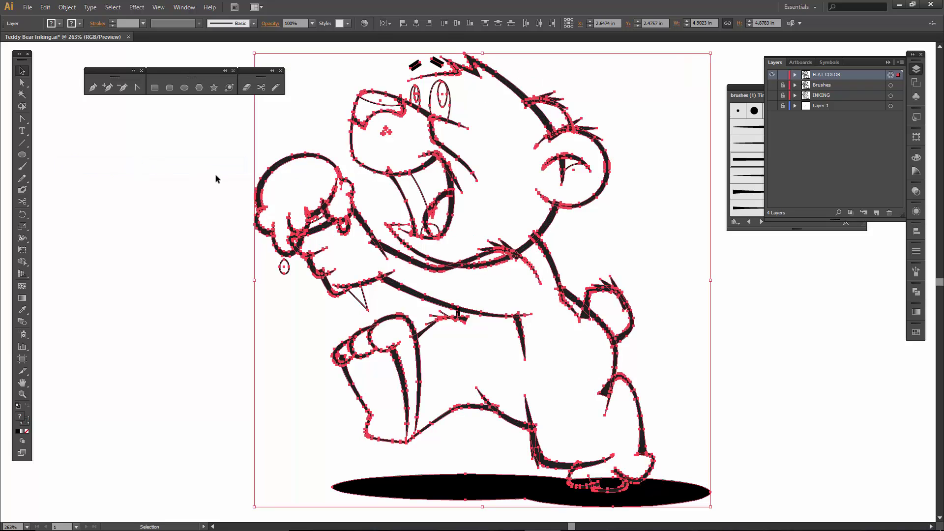
pyautogui.click(67, 8)
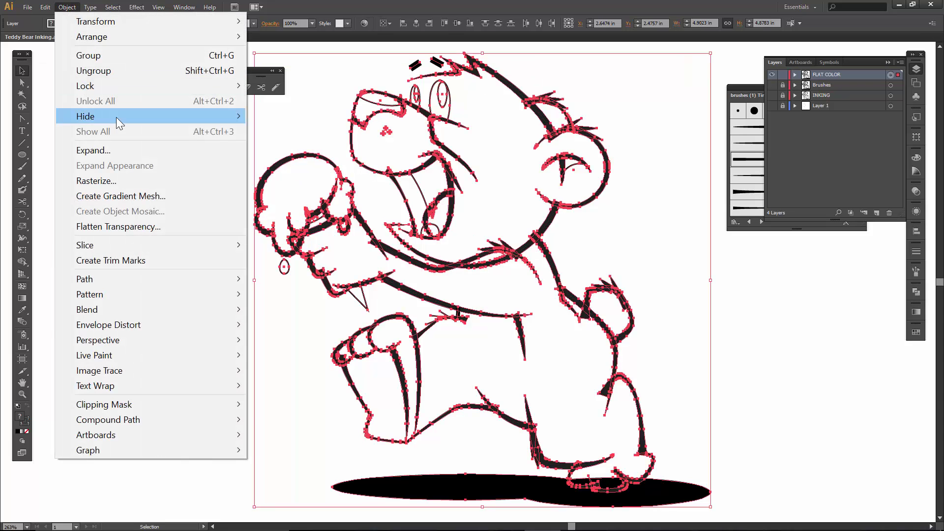
pyautogui.click(117, 152)
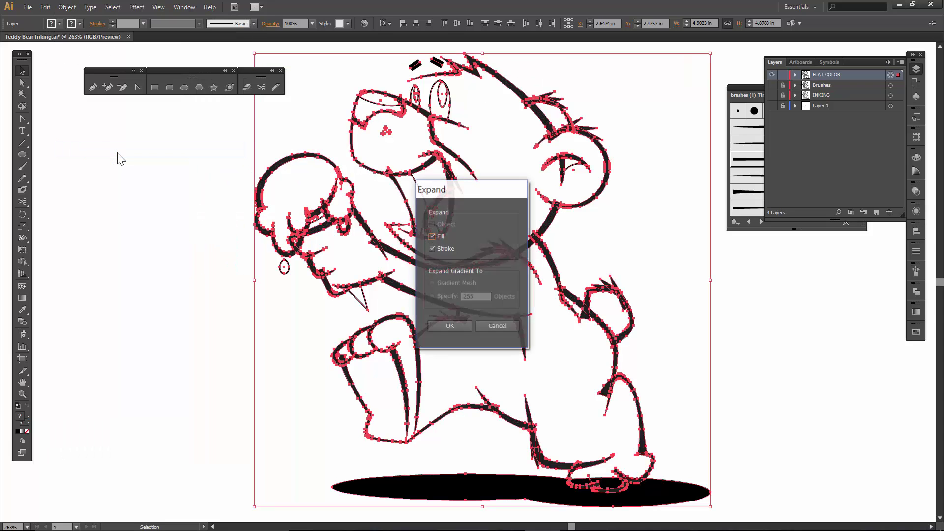
pyautogui.click(451, 324)
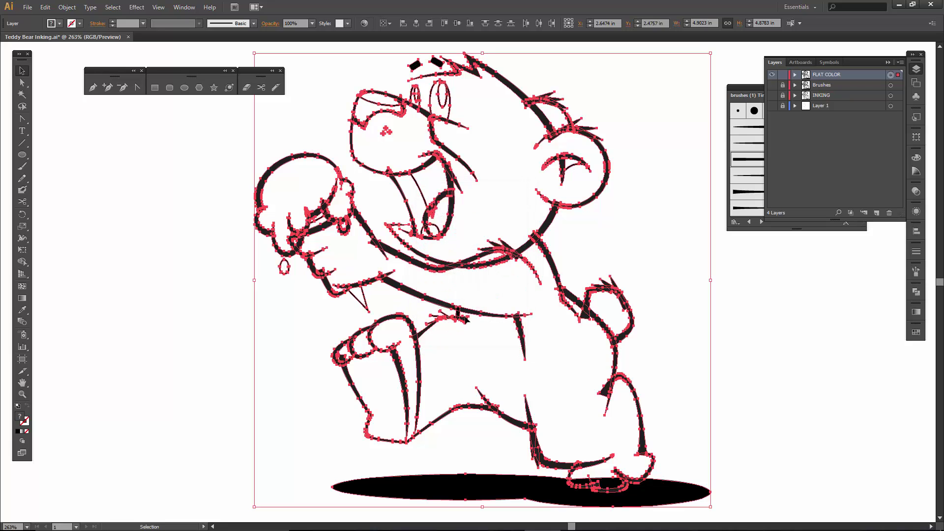
pyautogui.click(594, 273)
# - Zoom in on the bear's face with the Layers and Brushes panels collapsed
pyautogui.press('z')
pyautogui.moveTo(316, 51); pyautogui.dragTo(664, 259)
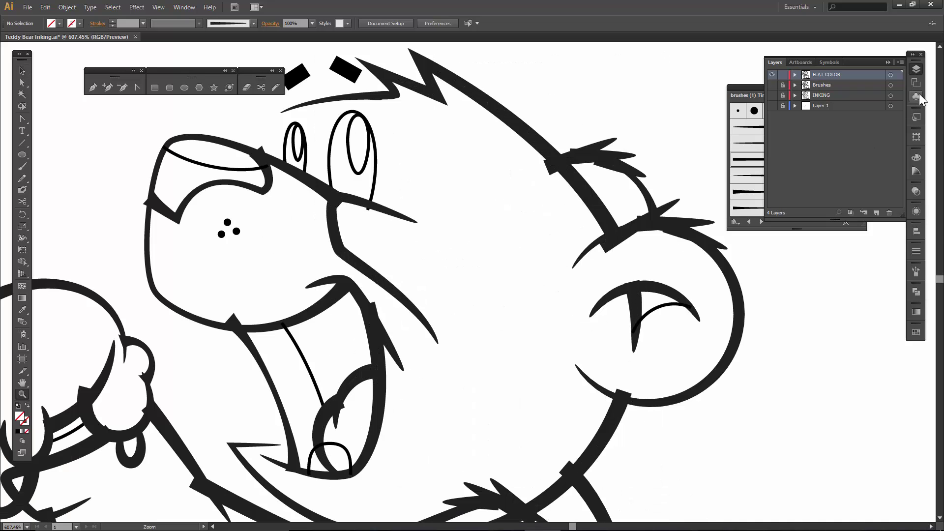
pyautogui.click(888, 63)
pyautogui.moveTo(749, 95)
pyautogui.mouseDown()
pyautogui.moveTo(865, 365)
pyautogui.moveTo(916, 353)
pyautogui.mouseUp()
pyautogui.moveTo(486, 177)
pyautogui.mouseDown()
pyautogui.moveTo(551, 195)
pyautogui.moveTo(566, 169)
pyautogui.mouseUp()
pyautogui.press('XF86AudioLowerVolume')
pyautogui.press('XF86AudioLowerVolume')
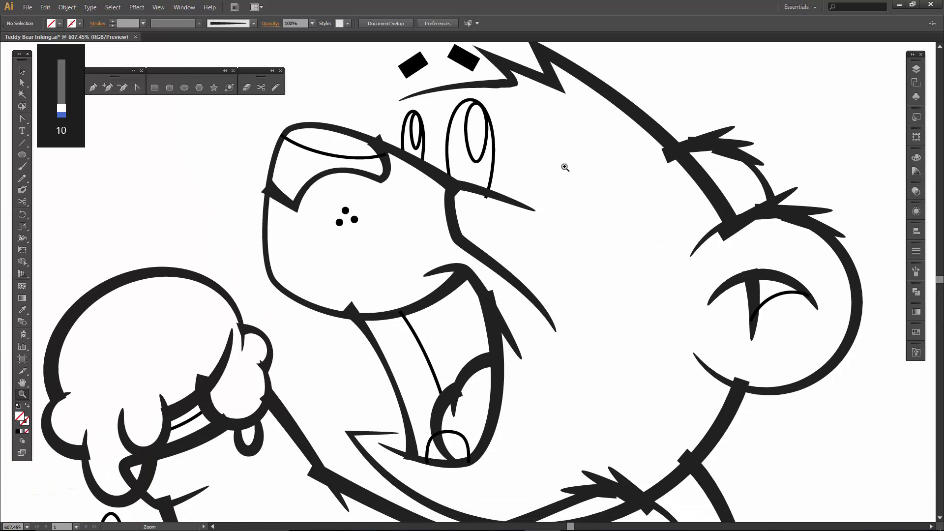
# - Erase the nose stroke's left and upper tips back to the outline
pyautogui.hotkey('shift', 'e')
pyautogui.moveTo(379, 183); pyautogui.dragTo(386, 176)
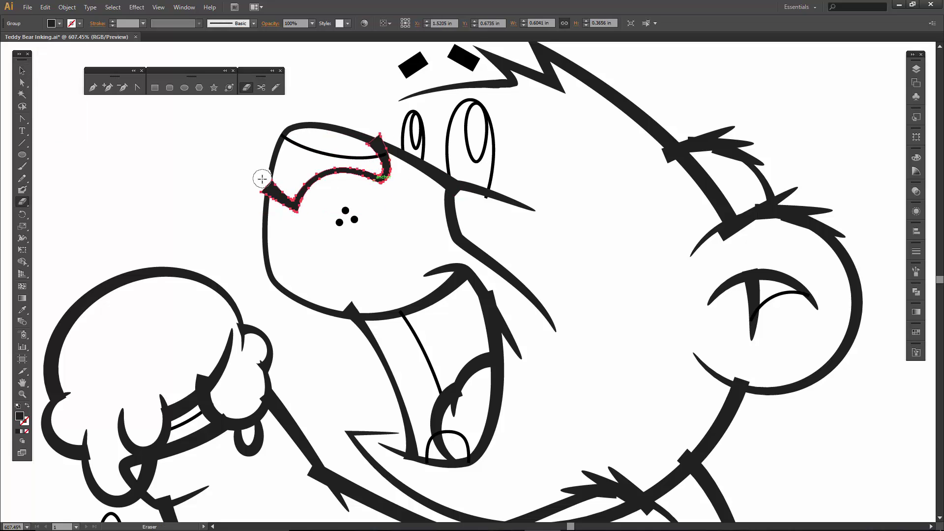
pyautogui.moveTo(261, 188); pyautogui.dragTo(253, 210)
pyautogui.press('z')
pyautogui.moveTo(242, 109); pyautogui.dragTo(410, 258)
pyautogui.moveTo(510, 263); pyautogui.dragTo(620, 284)
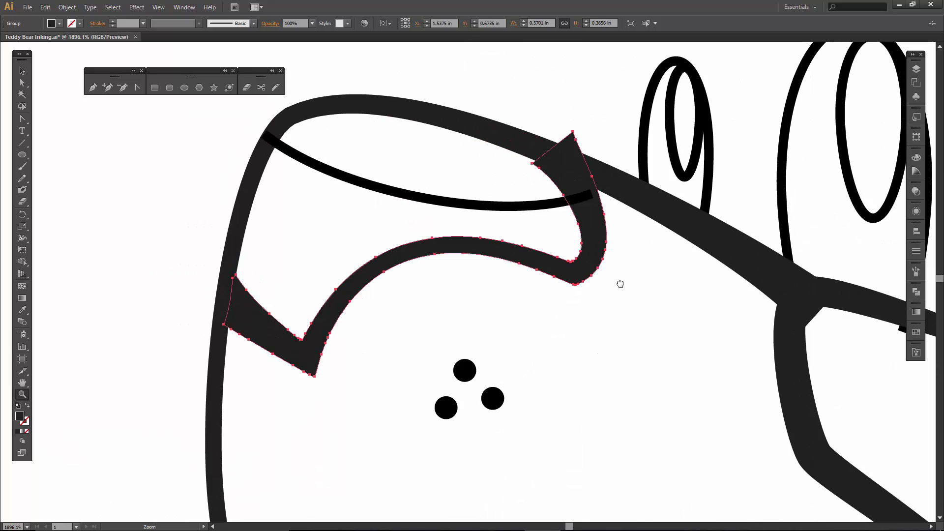
pyautogui.hotkey('shift', 'e')
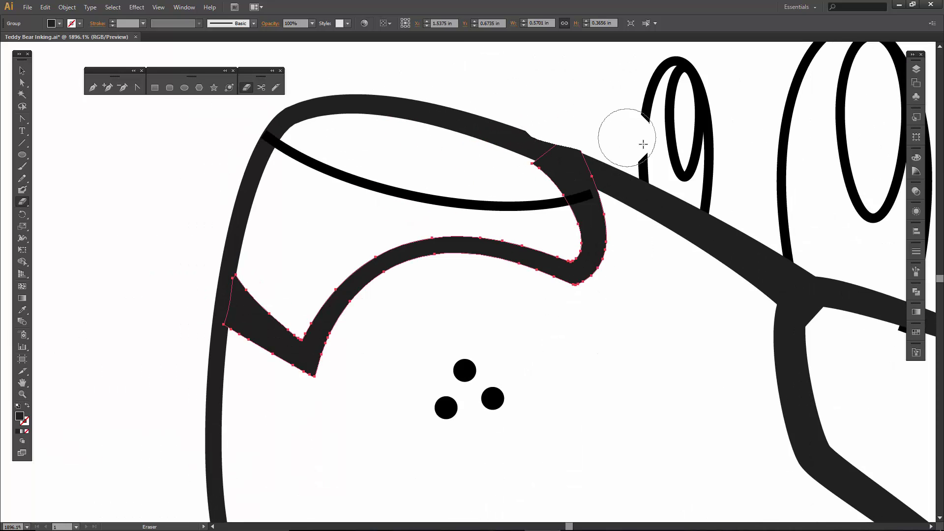
pyautogui.moveTo(639, 143)
pyautogui.mouseDown()
pyautogui.moveTo(573, 133)
pyautogui.moveTo(622, 151)
pyautogui.moveTo(409, 274)
pyautogui.moveTo(325, 220)
pyautogui.mouseUp()
# - Round off the diagonal stroke's end and erase the eye loop's leg below it
pyautogui.press('v')
pyautogui.click(407, 312)
pyautogui.hotkey('shift', 'e')
pyautogui.moveTo(465, 348)
pyautogui.mouseDown()
pyautogui.moveTo(522, 406)
pyautogui.moveTo(524, 357)
pyautogui.mouseUp()
pyautogui.keyDown('ctrl'); pyautogui.click(553, 268); pyautogui.keyUp('ctrl')
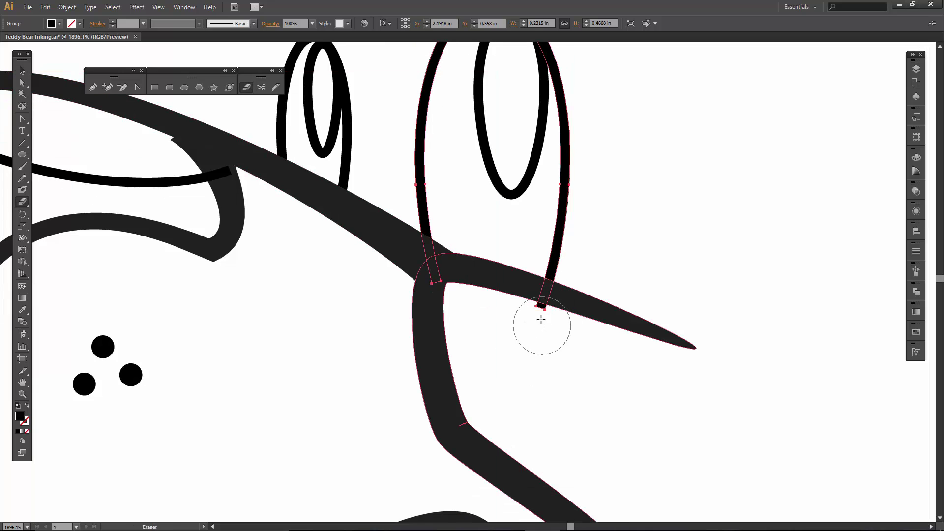
pyautogui.moveTo(541, 320); pyautogui.dragTo(550, 295)
# - Erase the overlapping spike at the stroke by the mouth corner
pyautogui.press('v')
pyautogui.scroll(-10, 559, 390)
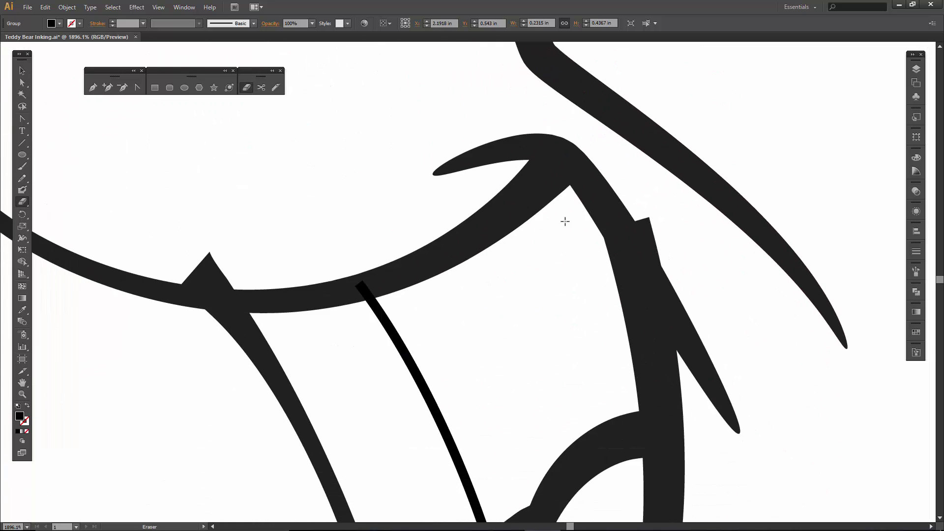
pyautogui.click(290, 364)
pyautogui.hotkey('shift', 'e')
pyautogui.moveTo(232, 274)
pyautogui.mouseDown()
pyautogui.moveTo(194, 255)
pyautogui.moveTo(182, 259)
pyautogui.moveTo(181, 270)
pyautogui.moveTo(219, 272)
pyautogui.mouseUp()
pyautogui.scroll(-3, 347, 270)
pyautogui.hscroll(4, 316, 246)
# - Trim the C-shaped curve's flat top corner inside the mouth to a point
pyautogui.press('v')
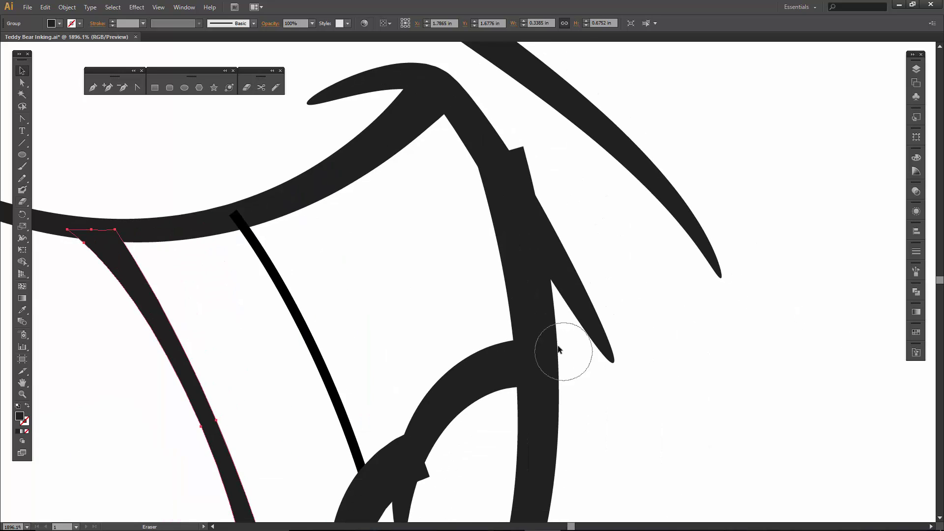
pyautogui.click(536, 345)
pyautogui.hotkey('shift', 'e')
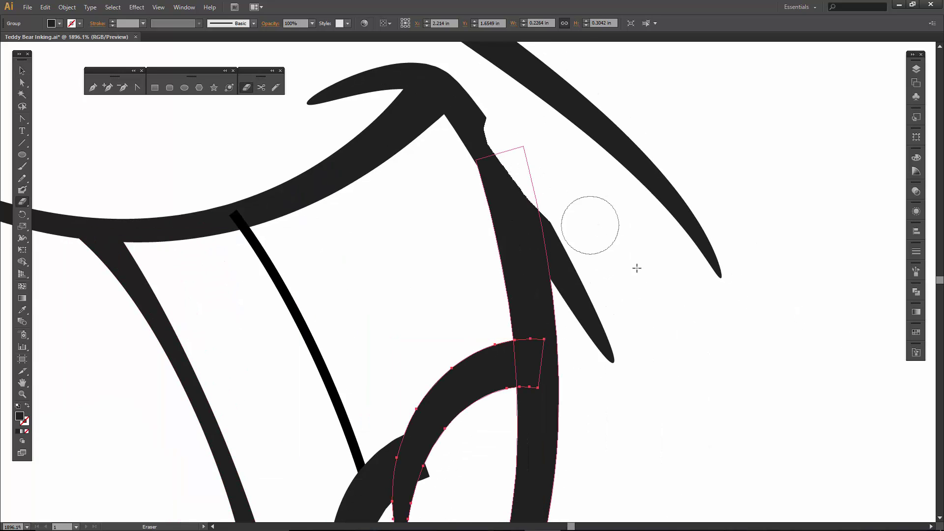
pyautogui.moveTo(536, 365)
pyautogui.mouseDown()
pyautogui.moveTo(535, 334)
pyautogui.moveTo(630, 153)
pyautogui.mouseUp()
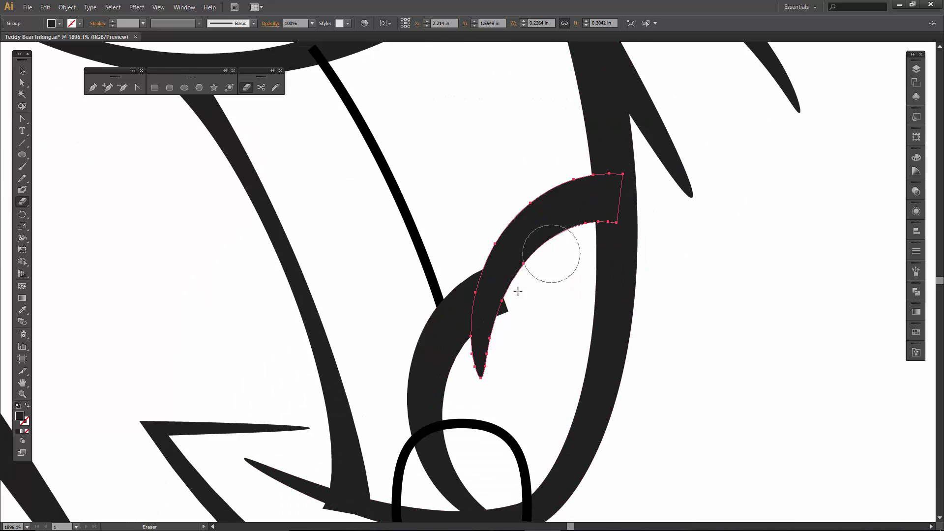
pyautogui.moveTo(518, 256)
pyautogui.mouseDown()
pyautogui.moveTo(526, 217)
pyautogui.moveTo(542, 216)
pyautogui.mouseUp()
pyautogui.keyDown('ctrl'); pyautogui.click(529, 225); pyautogui.keyUp('ctrl')
pyautogui.moveTo(550, 324); pyautogui.dragTo(536, 253)
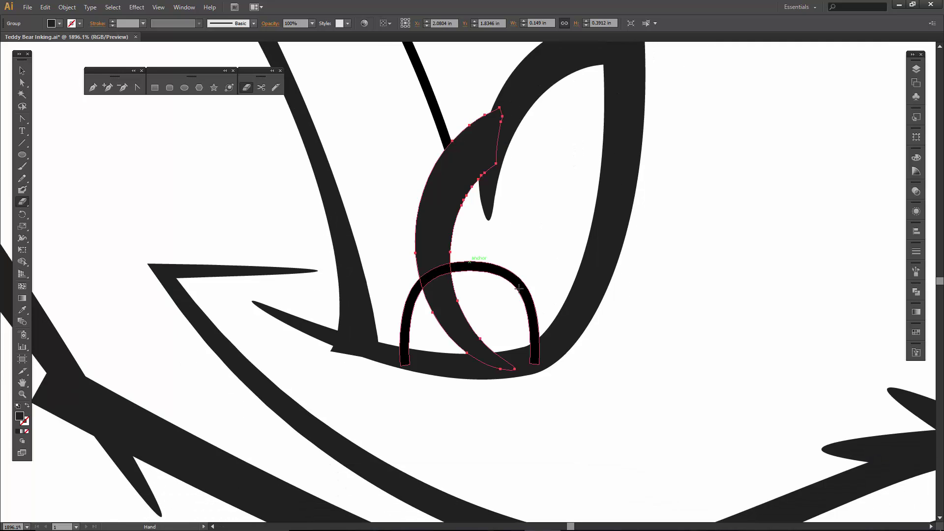
# - Erase where the C curve crosses the arch and trim the left stroke's bottom end
pyautogui.press('v')
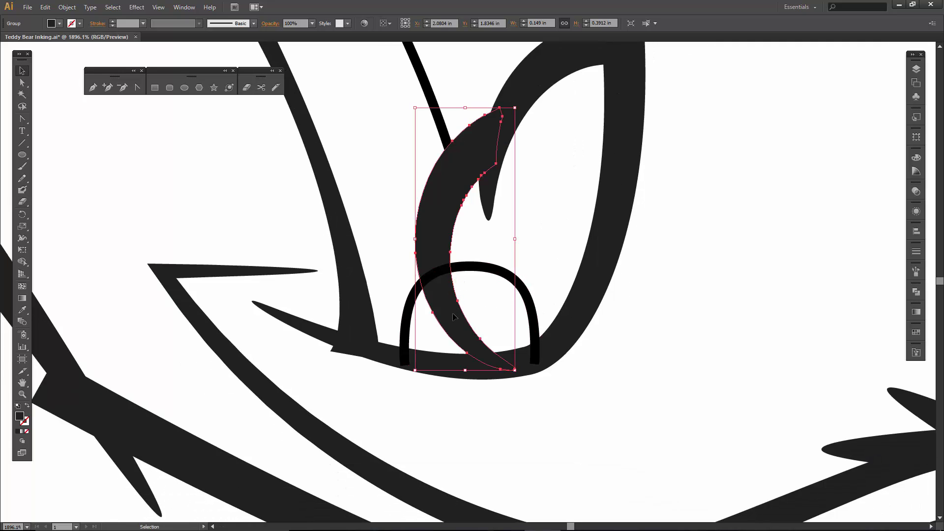
pyautogui.hotkey('shift', 'e')
pyautogui.moveTo(451, 297)
pyautogui.mouseDown()
pyautogui.moveTo(438, 301)
pyautogui.moveTo(506, 369)
pyautogui.mouseUp()
pyautogui.press('v')
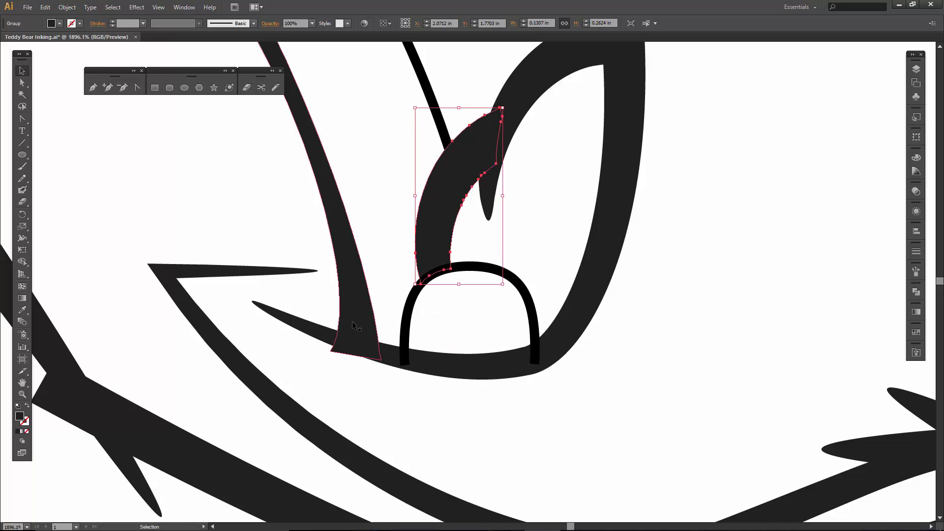
pyautogui.click(352, 324)
pyautogui.hotkey('shift', 'e')
pyautogui.moveTo(326, 365)
pyautogui.mouseDown()
pyautogui.moveTo(373, 375)
pyautogui.moveTo(405, 400)
pyautogui.moveTo(444, 270)
pyautogui.moveTo(559, 249)
pyautogui.moveTo(603, 280)
pyautogui.mouseUp()
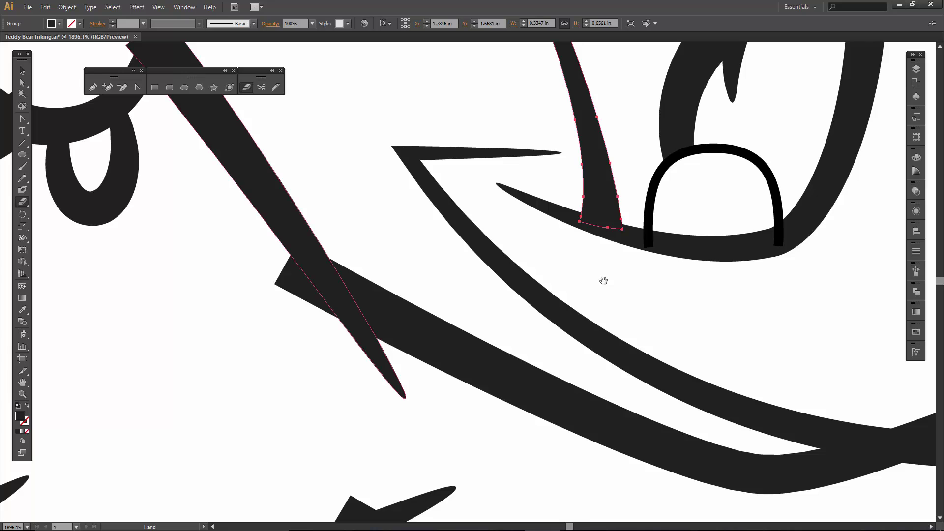
# - Cut the long lower stroke's left end to a point and trim the lower-left stroke along the head loop
pyautogui.keyDown('ctrl'); pyautogui.click(485, 343); pyautogui.keyUp('ctrl')
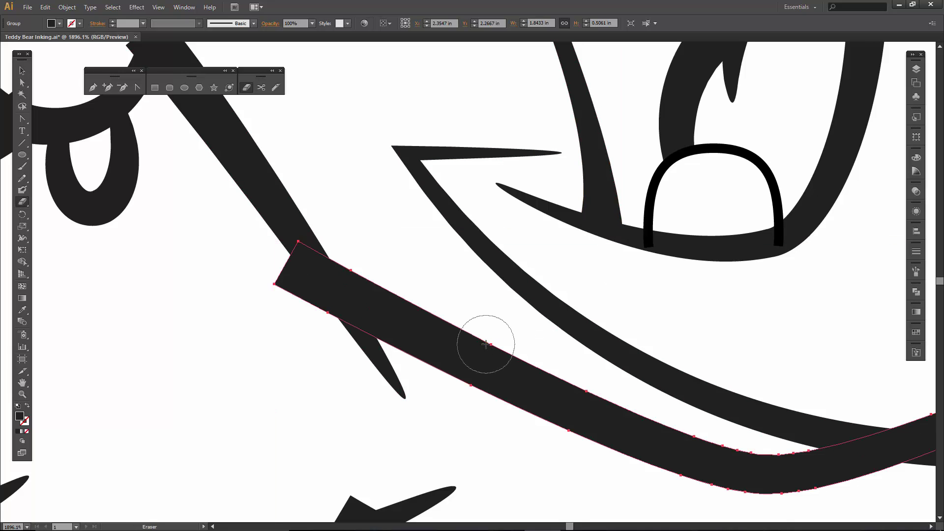
pyautogui.moveTo(266, 247)
pyautogui.mouseDown()
pyautogui.moveTo(318, 311)
pyautogui.moveTo(357, 391)
pyautogui.mouseUp()
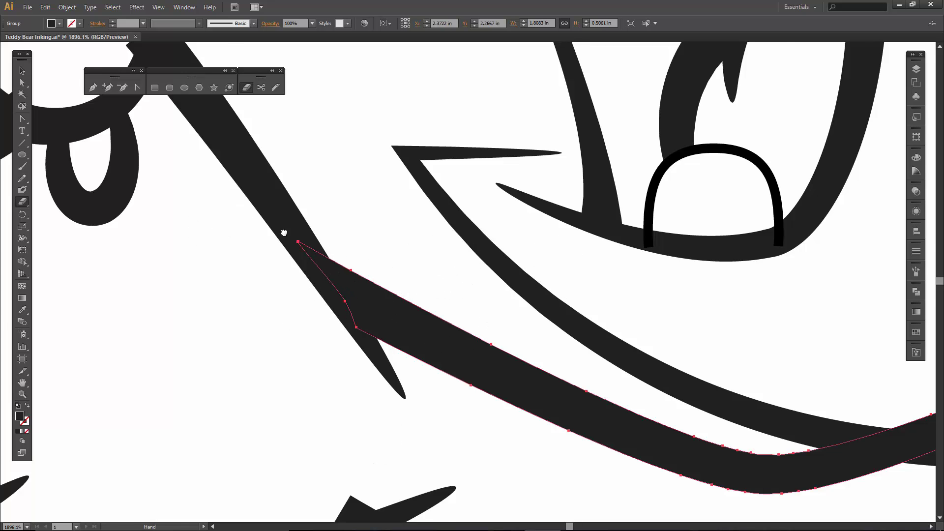
pyautogui.hscroll(-8, 553, 266)
pyautogui.scroll(4, 553, 397)
pyautogui.keyDown('ctrl'); pyautogui.click(527, 290); pyautogui.keyUp('ctrl')
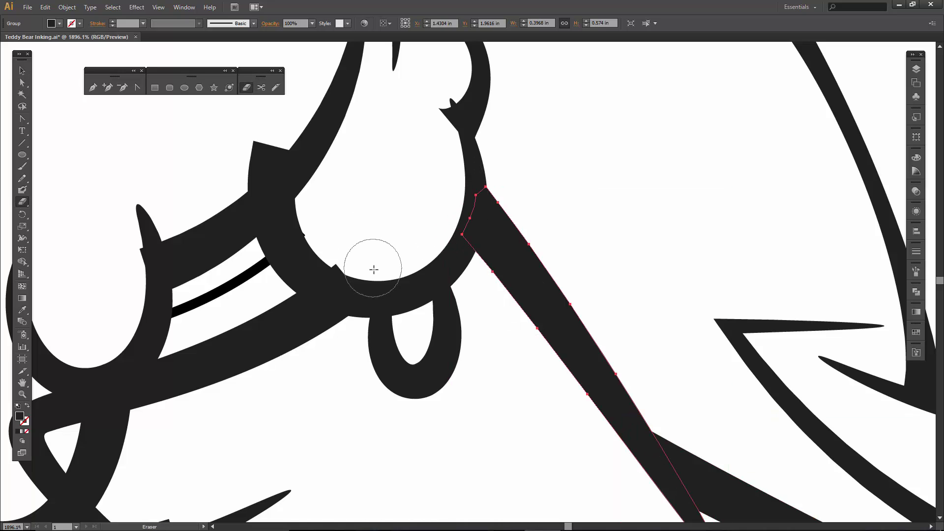
pyautogui.keyDown('ctrl'); pyautogui.click(303, 313); pyautogui.keyUp('ctrl')
pyautogui.moveTo(326, 257); pyautogui.dragTo(375, 270)
# - Point the head loop's square end and erase the upper hook's overlapping tips
pyautogui.moveTo(352, 209); pyautogui.dragTo(421, 292)
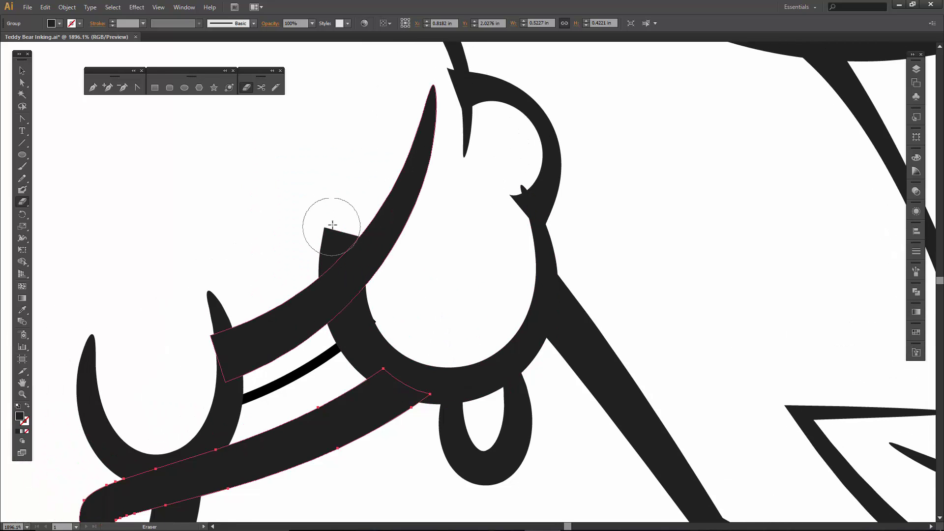
pyautogui.keyDown('ctrl'); pyautogui.click(380, 330); pyautogui.keyUp('ctrl')
pyautogui.moveTo(316, 258)
pyautogui.mouseDown()
pyautogui.moveTo(351, 203)
pyautogui.moveTo(335, 240)
pyautogui.moveTo(292, 267)
pyautogui.mouseUp()
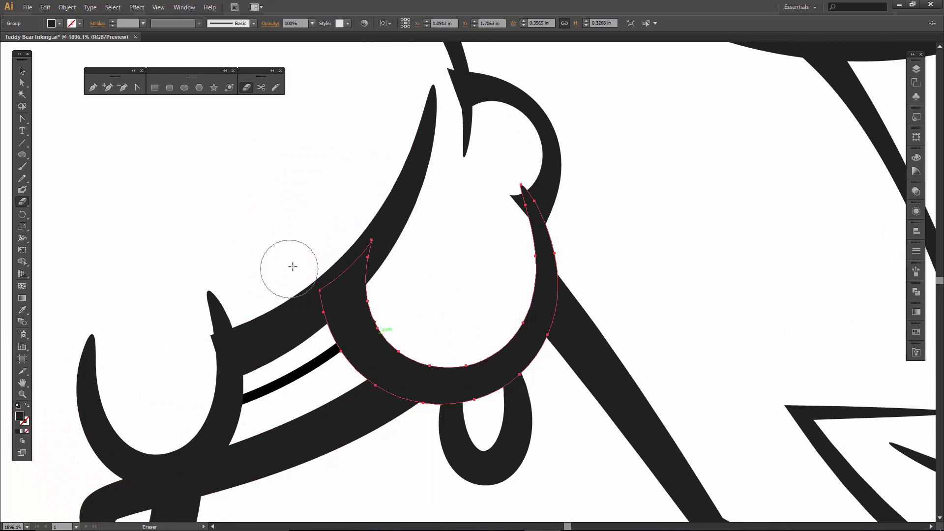
pyautogui.moveTo(489, 211); pyautogui.dragTo(441, 280)
pyautogui.keyDown('ctrl'); pyautogui.click(485, 206); pyautogui.keyUp('ctrl')
pyautogui.moveTo(456, 269)
pyautogui.mouseDown()
pyautogui.moveTo(449, 270)
pyautogui.moveTo(459, 297)
pyautogui.mouseUp()
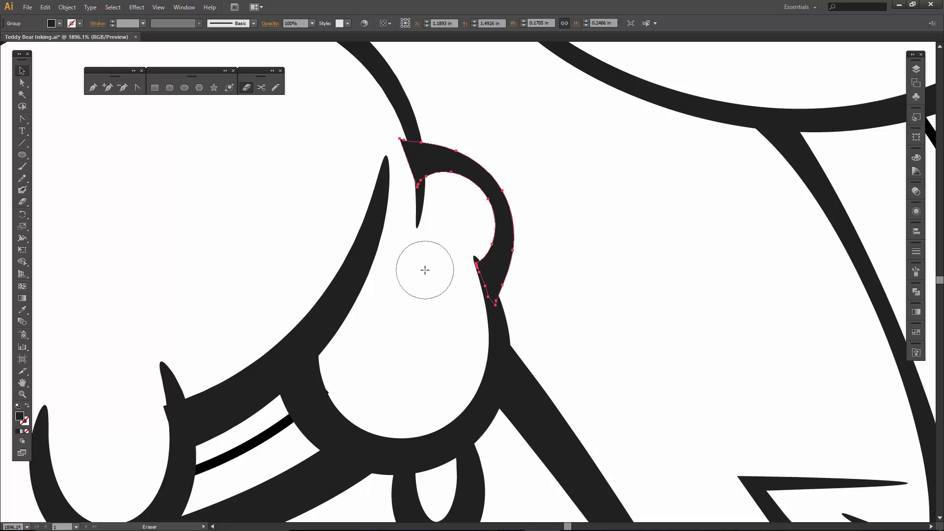
pyautogui.moveTo(379, 132)
pyautogui.mouseDown()
pyautogui.moveTo(392, 162)
pyautogui.moveTo(391, 216)
pyautogui.mouseUp()
pyautogui.moveTo(302, 294); pyautogui.dragTo(528, 179)
# - Trim the overlapping ends of the large arc and the left hook arc, then fit the bear in view
pyautogui.click(423, 290)
pyautogui.moveTo(423, 290)
pyautogui.mouseDown()
pyautogui.moveTo(400, 293)
pyautogui.moveTo(400, 355)
pyautogui.moveTo(402, 339)
pyautogui.moveTo(459, 316)
pyautogui.mouseUp()
pyautogui.keyDown('ctrl'); pyautogui.click(260, 354); pyautogui.keyUp('ctrl')
pyautogui.hotkey('shift', 'e')
pyautogui.moveTo(305, 332)
pyautogui.mouseDown()
pyautogui.moveTo(321, 350)
pyautogui.moveTo(325, 388)
pyautogui.mouseUp()
pyautogui.hotkey('ctrl', '0')
pyautogui.hotkey('shift', 'c')
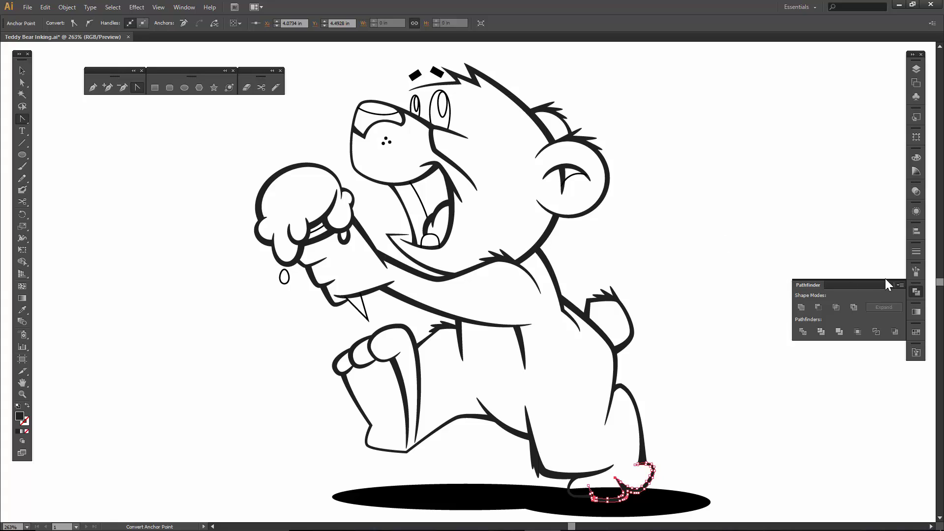
# - Deselect everything, collapse the Pathfinder panel and shift the bear slightly up in view
pyautogui.press('v')
pyautogui.click(737, 329)
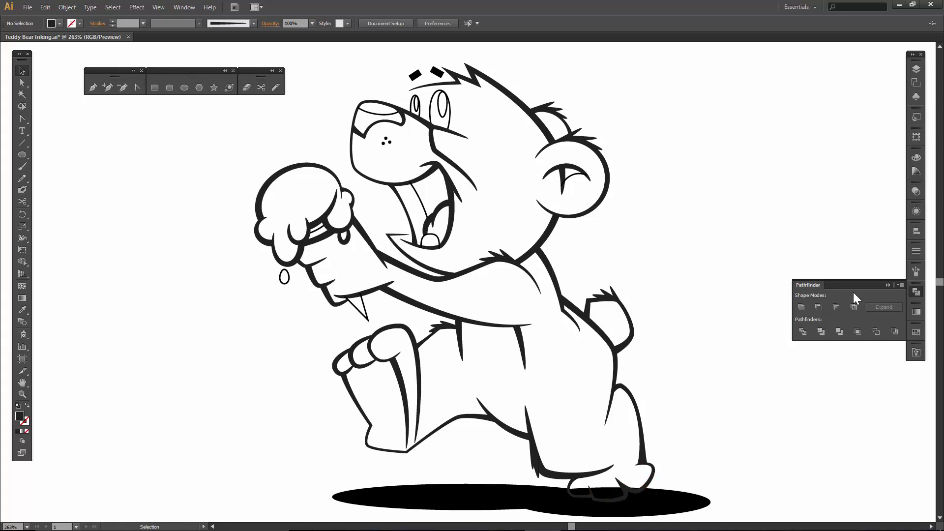
pyautogui.click(887, 284)
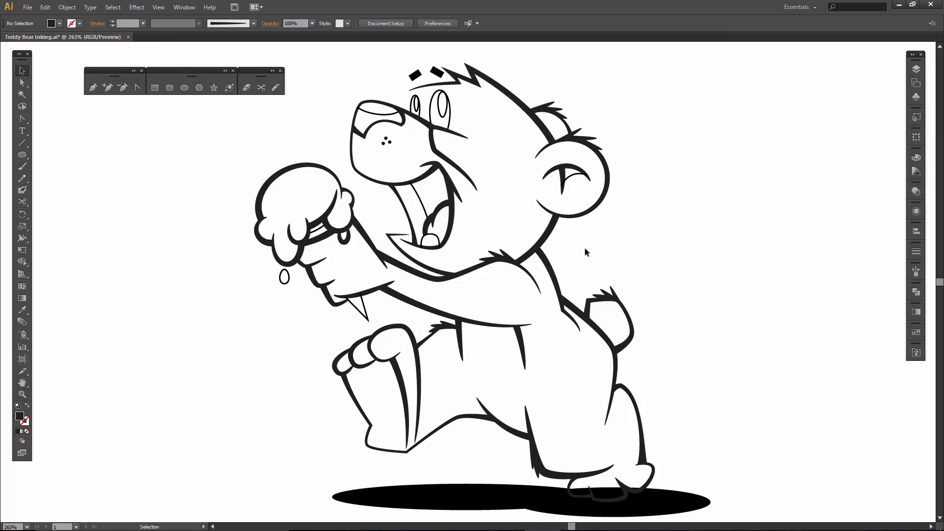
pyautogui.press('space')
pyautogui.moveTo(609, 252); pyautogui.dragTo(610, 241)
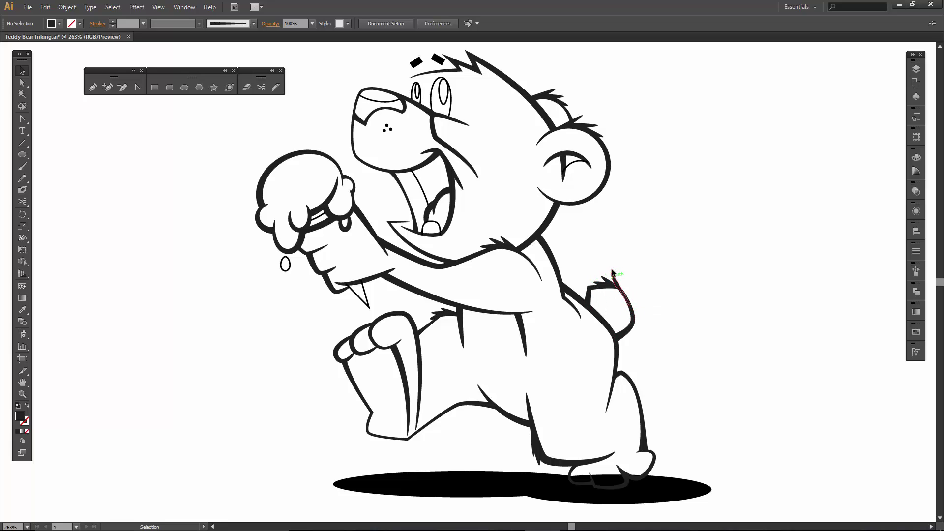
pyautogui.scroll(1, 688, 311)
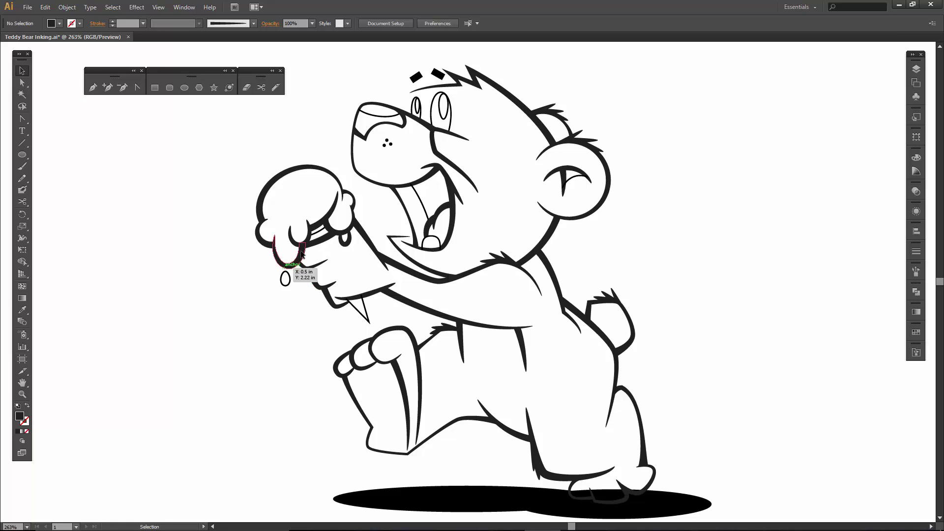
# - Zoom in on the paw and the ice cream drip
pyautogui.click(345, 246)
pyautogui.press('z')
pyautogui.moveTo(286, 181); pyautogui.dragTo(383, 277)
pyautogui.press('v')
pyautogui.click(410, 274)
pyautogui.hotkey('shift', 'e')
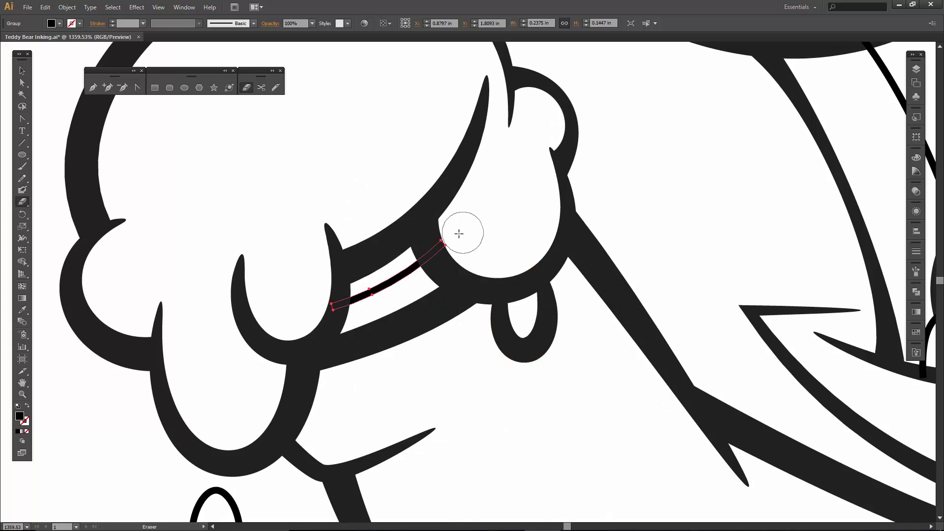
pyautogui.press('v')
# - Stretch the drip U-shape taller and nudge it left and down
pyautogui.click(521, 295)
pyautogui.moveTo(523, 265); pyautogui.dragTo(524, 224)
pyautogui.press('Left')
pyautogui.press('Left')
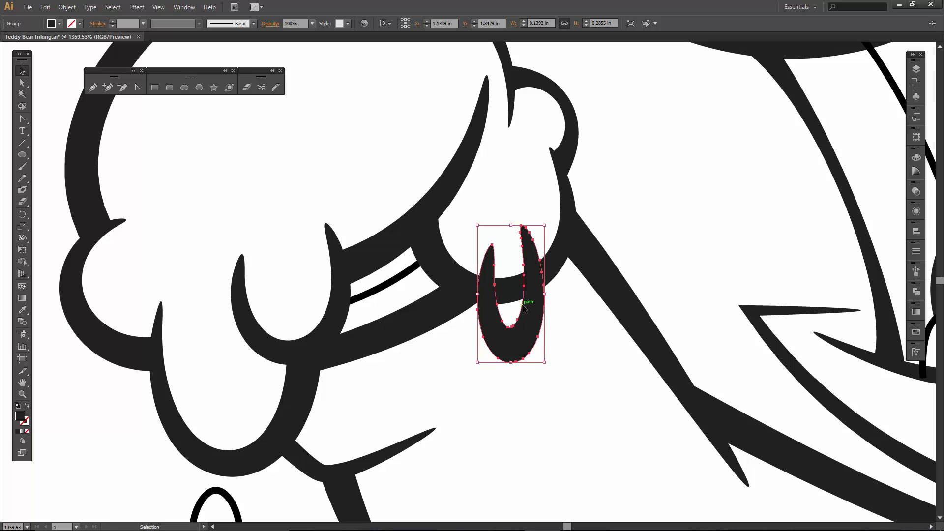
pyautogui.press('Down')
pyautogui.press('Down')
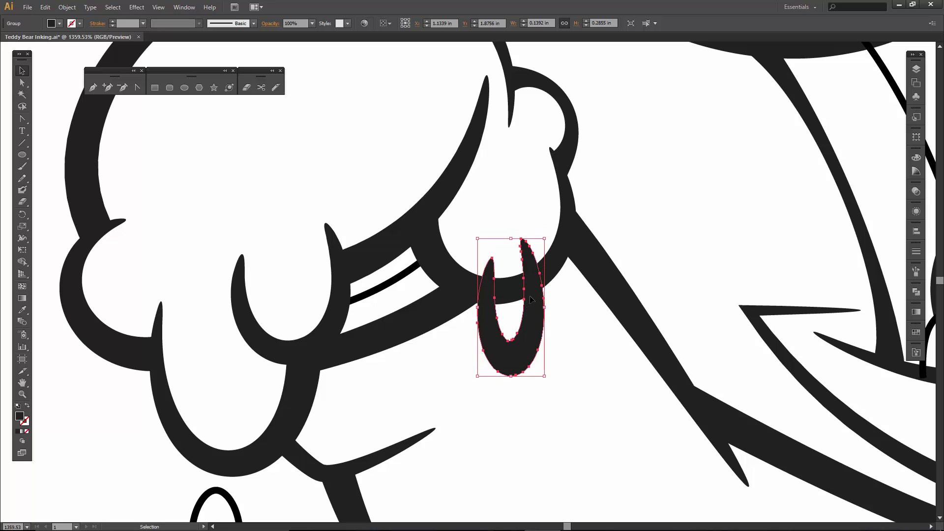
# - Erase a gap through the crescent's bottom where the drip overlaps, then zoom out to 200%
pyautogui.click(512, 294)
pyautogui.hotkey('shift', 'e')
pyautogui.moveTo(512, 293)
pyautogui.mouseDown()
pyautogui.moveTo(507, 276)
pyautogui.moveTo(511, 320)
pyautogui.mouseUp()
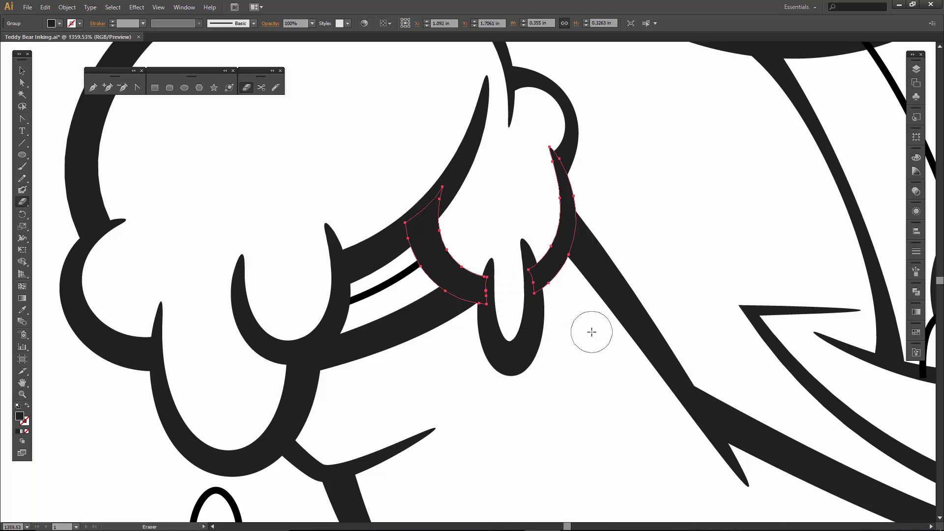
pyautogui.hotkey('ctrl', '-')
pyautogui.hotkey('ctrl', '-')
pyautogui.hotkey('ctrl', '-')
pyautogui.hotkey('ctrl', '-')
pyautogui.hotkey('ctrl', '-')
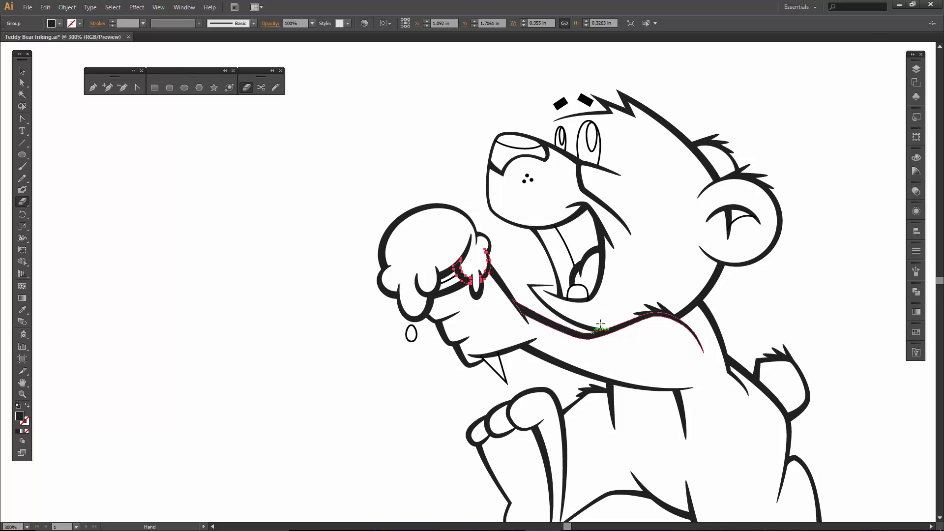
pyautogui.moveTo(591, 332)
pyautogui.mouseDown()
pyautogui.moveTo(530, 278)
pyautogui.moveTo(512, 234)
pyautogui.moveTo(483, 225)
pyautogui.moveTo(479, 234)
pyautogui.mouseUp()
pyautogui.hotkey('ctrl', '-')
# - Select all the bear artwork except the shadow ellipse and unite it with Pathfinder
pyautogui.press('v')
pyautogui.click(626, 224)
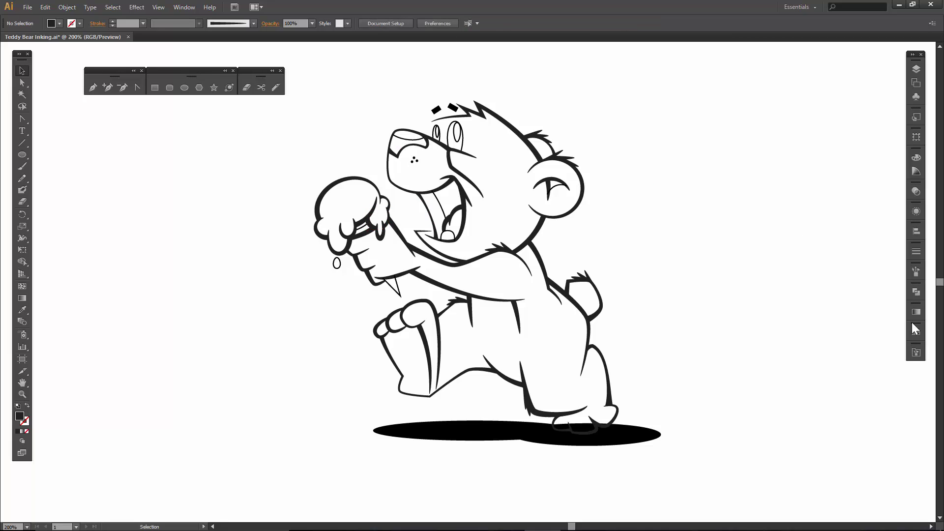
pyautogui.moveTo(293, 71); pyautogui.dragTo(708, 472)
pyautogui.click(658, 448)
pyautogui.moveTo(298, 56); pyautogui.dragTo(705, 487)
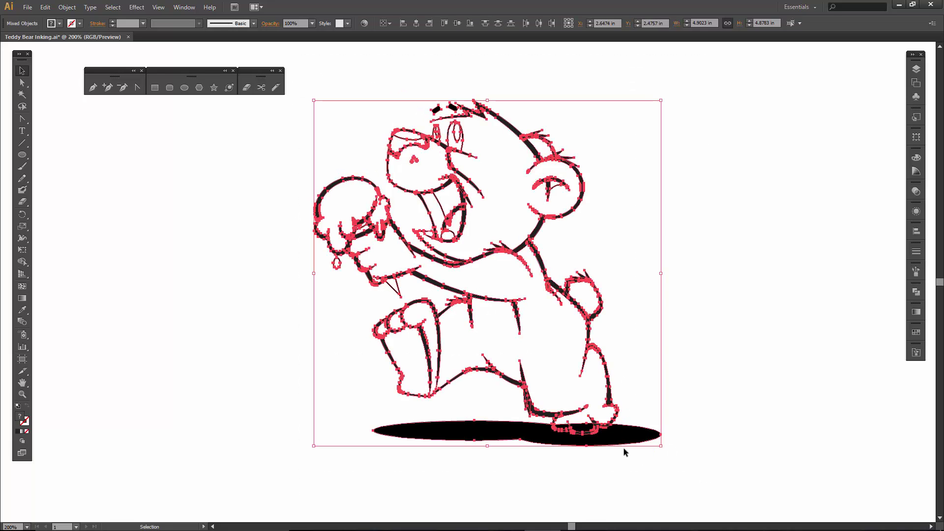
pyautogui.keyDown('shift'); pyautogui.click(456, 427); pyautogui.keyUp('shift')
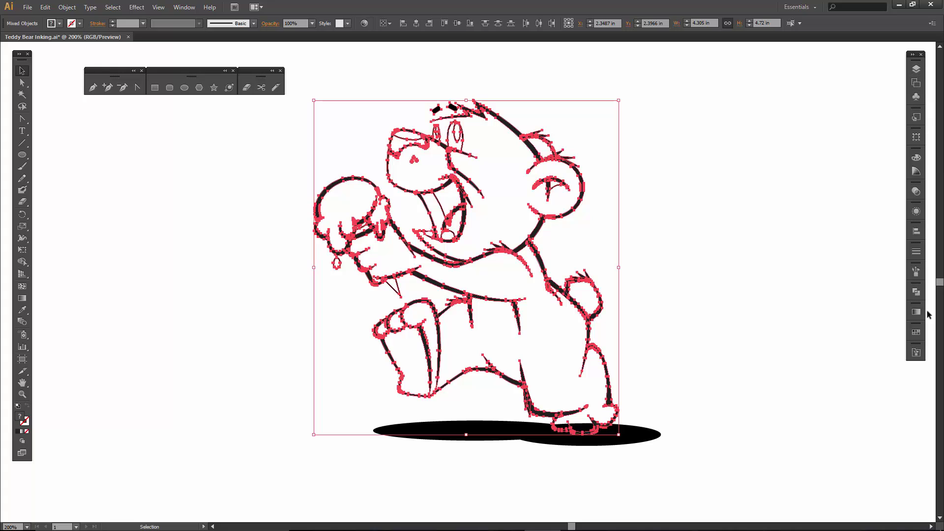
pyautogui.click(916, 294)
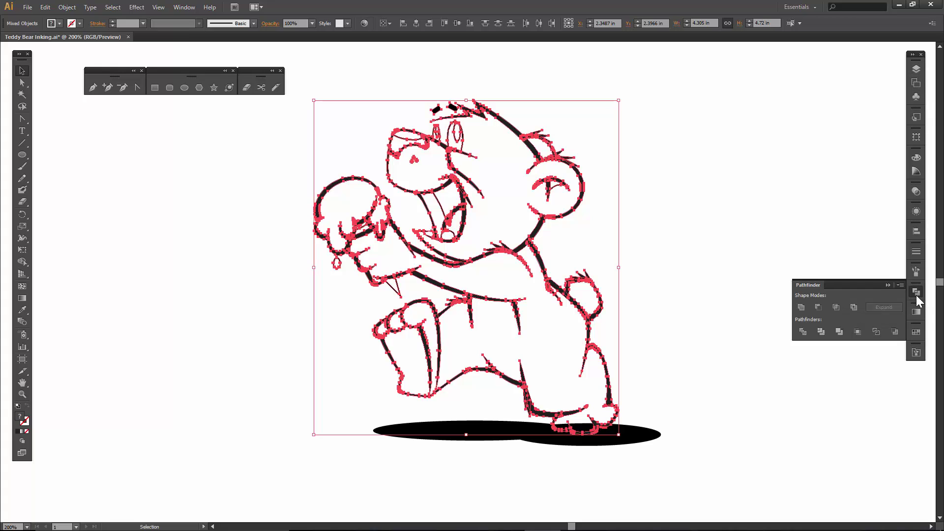
pyautogui.click(802, 308)
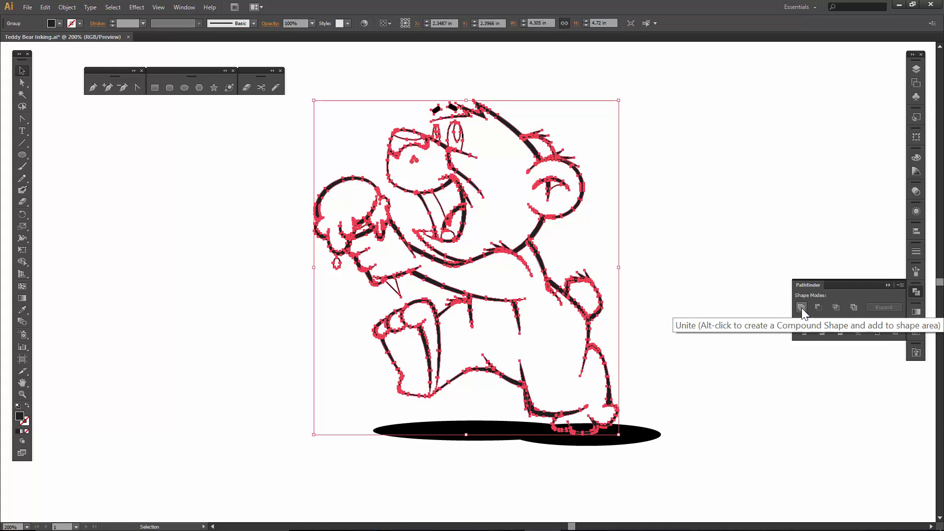
# - Magic Wand-select all black outline paths, unite them again, and deselect the shadow ellipse
pyautogui.click(675, 277)
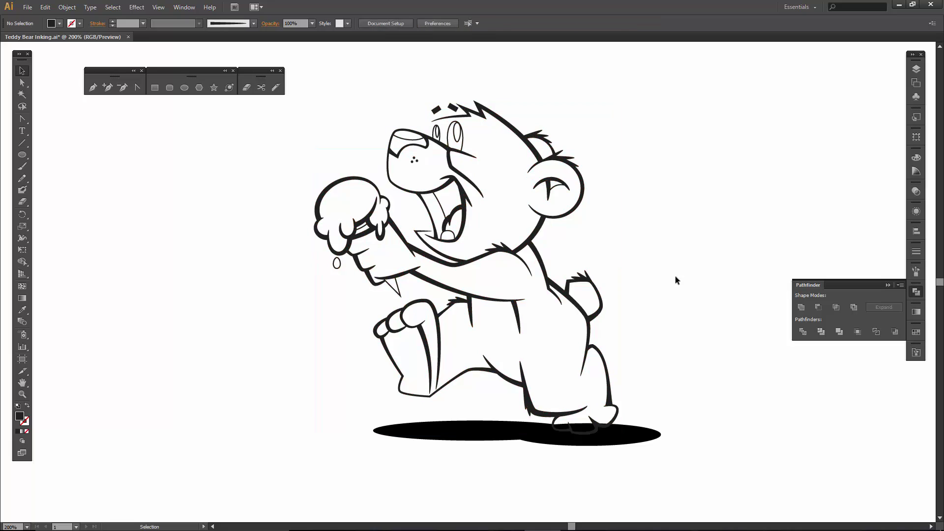
pyautogui.click(22, 94)
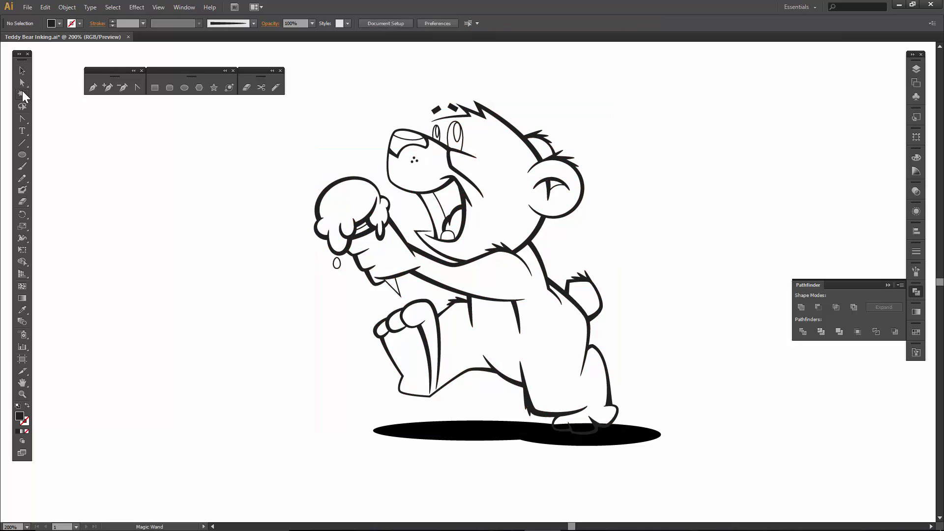
pyautogui.click(424, 137)
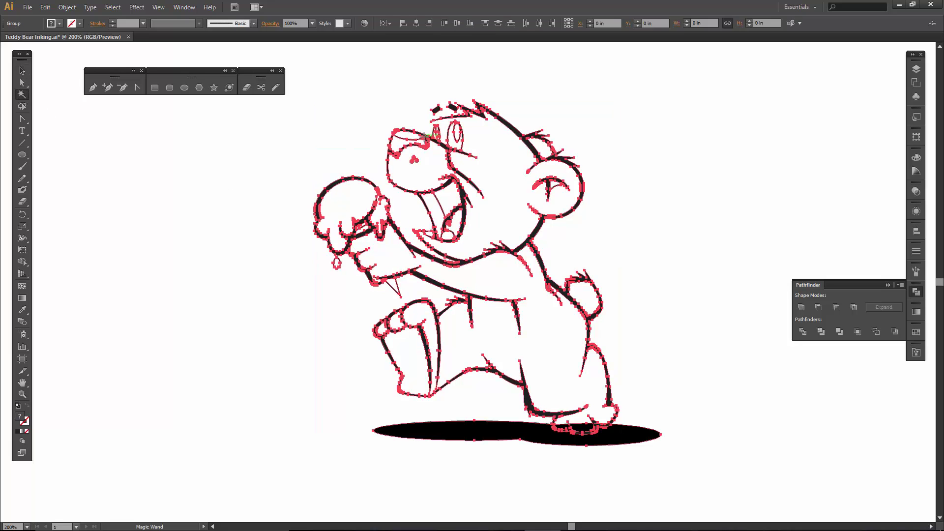
pyautogui.click(801, 308)
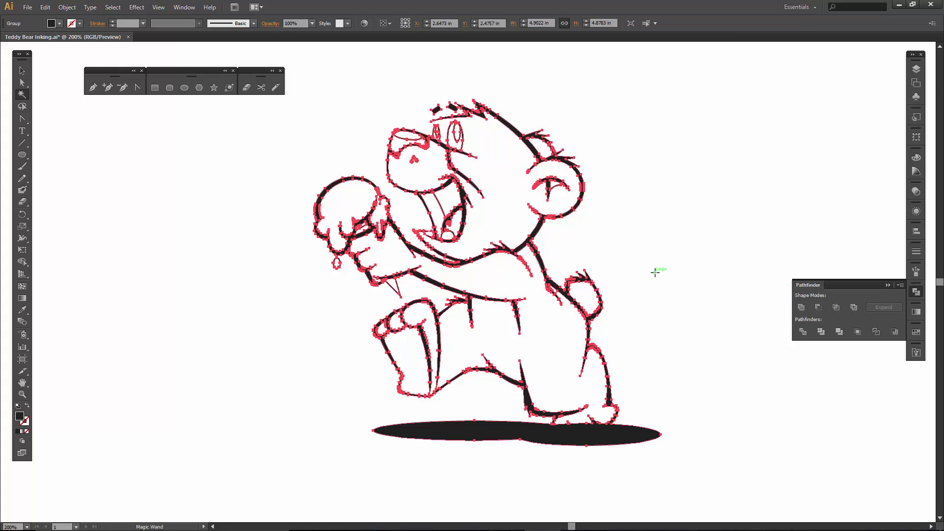
pyautogui.press('v')
pyautogui.keyDown('shift'); pyautogui.click(500, 434); pyautogui.keyUp('shift')
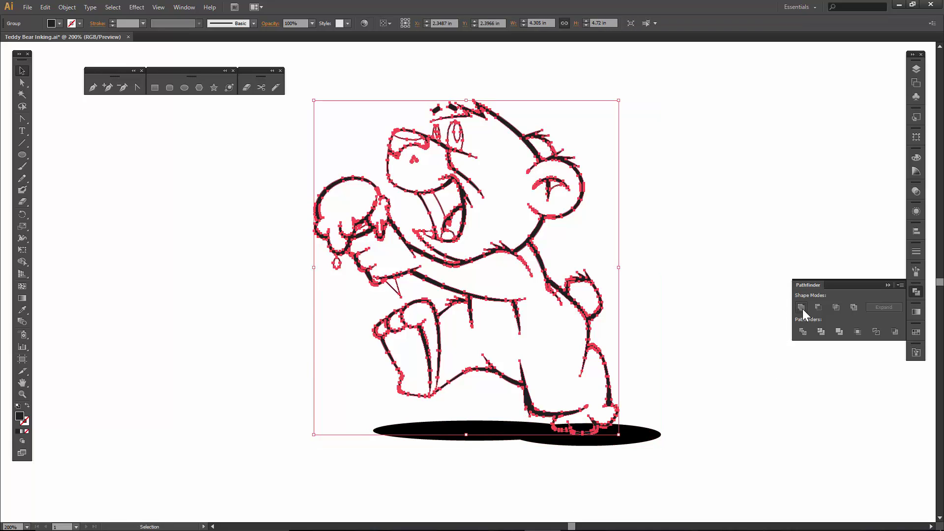
pyautogui.click(723, 336)
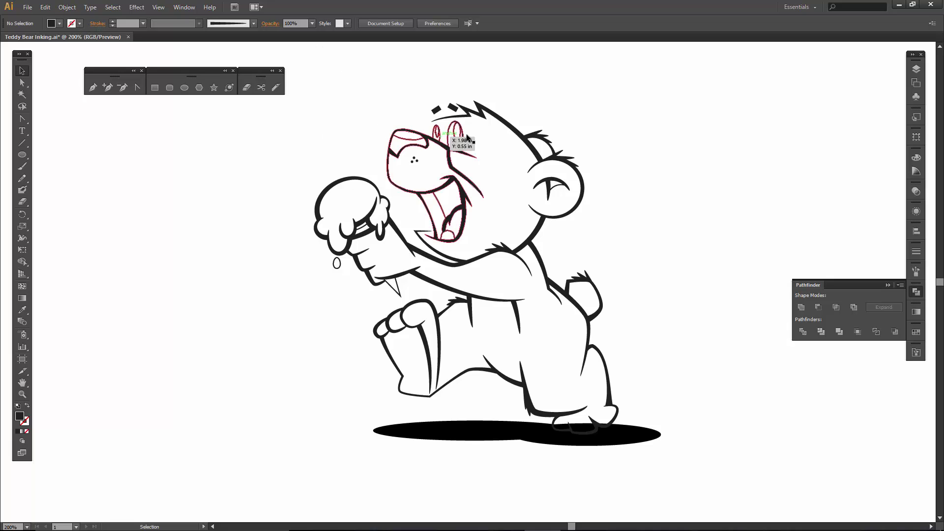
# - Convert the selected bear group into a Live Paint group via Object > Live Paint > Make
pyautogui.click(478, 112)
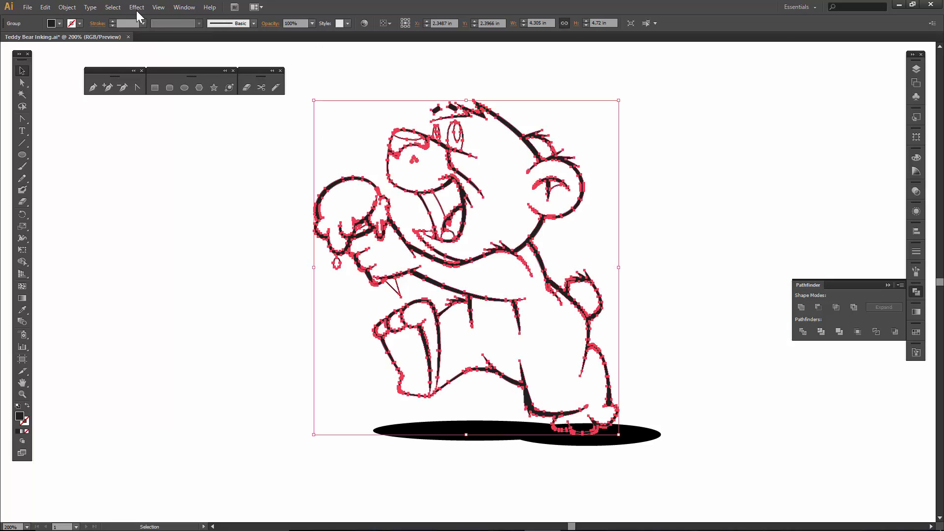
pyautogui.click(67, 7)
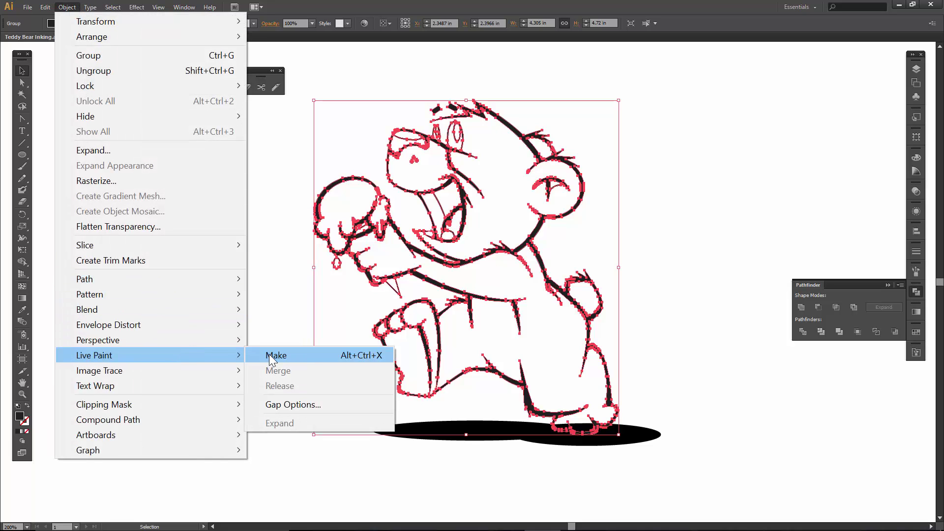
pyautogui.click(270, 355)
# - Zoom in slightly on the bear and collapse the Pathfinder panel
pyautogui.press('z')
pyautogui.moveTo(300, 51); pyautogui.dragTo(685, 459)
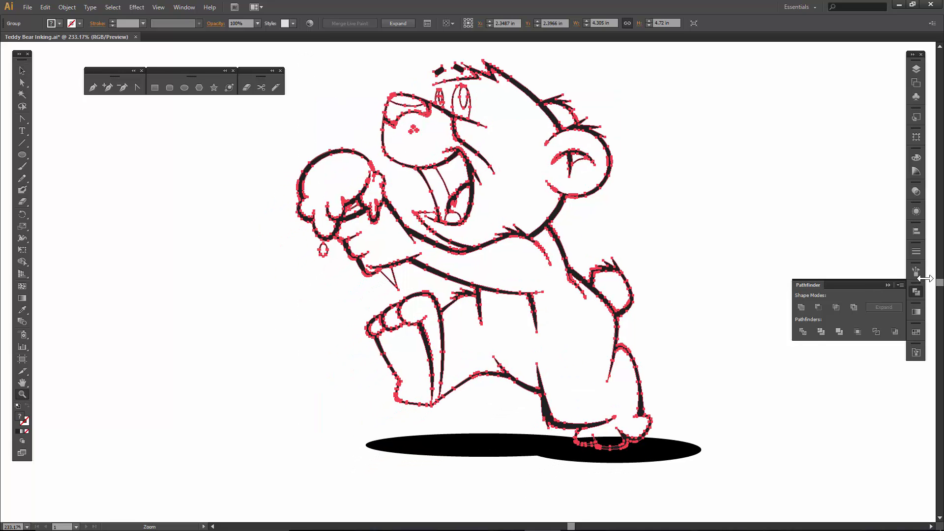
pyautogui.click(888, 284)
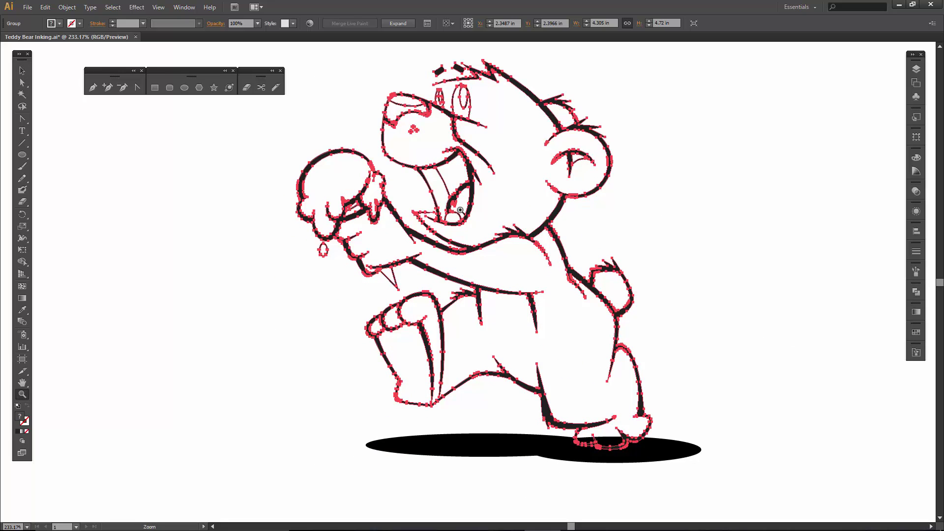